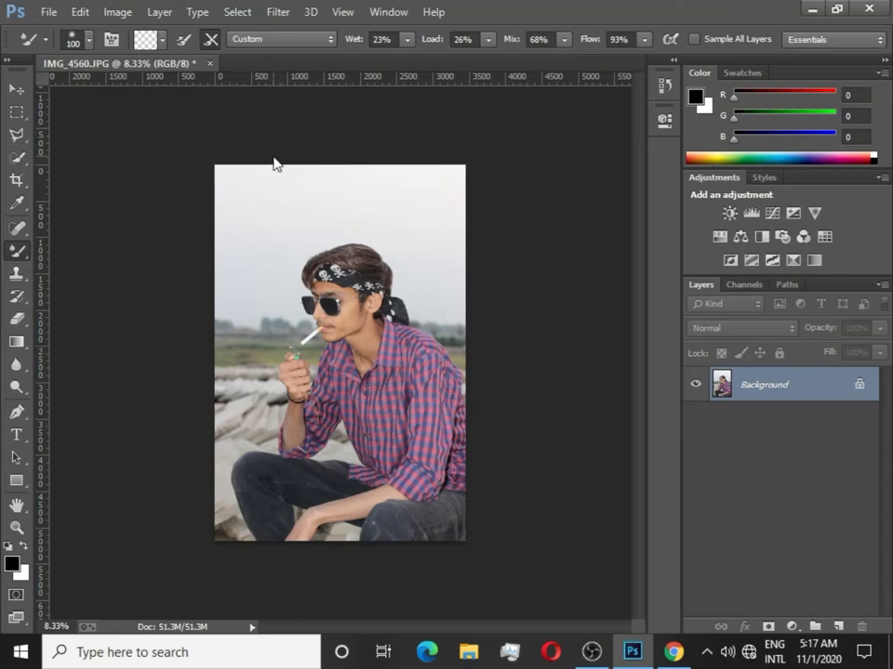
Step: Adjust the Mixer Brush wetness, load, mix and flow settings, keeping the Mixer Brush as the painting tool
{"action": "right_click", "coordinate": [273, 164]}
{"action": "key", "text": "Escape"}
{"action": "left_click", "coordinate": [407, 40]}
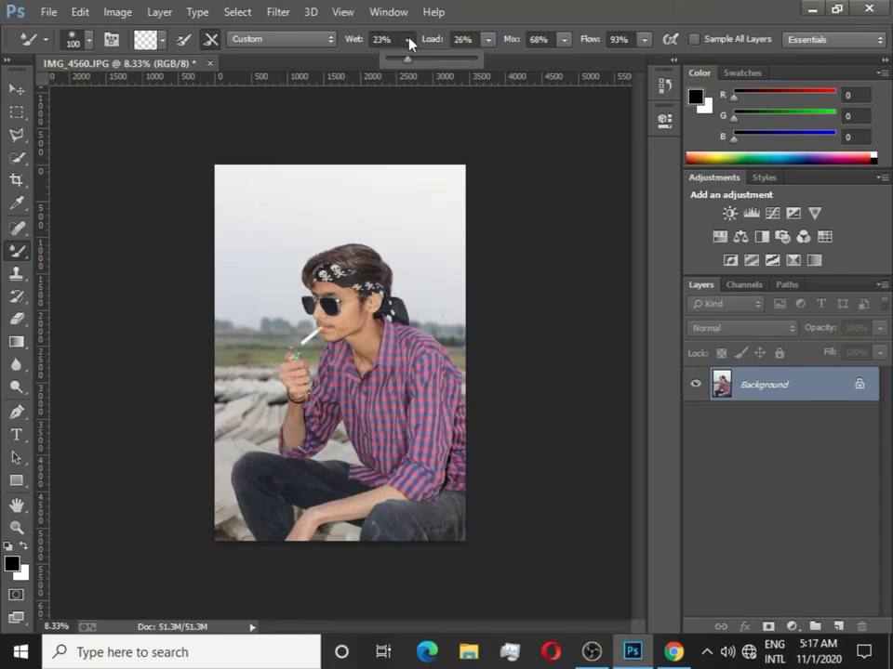
{"action": "left_click_drag", "start_coordinate": [411, 66], "coordinate": [412, 66]}
{"action": "left_click", "coordinate": [471, 40]}
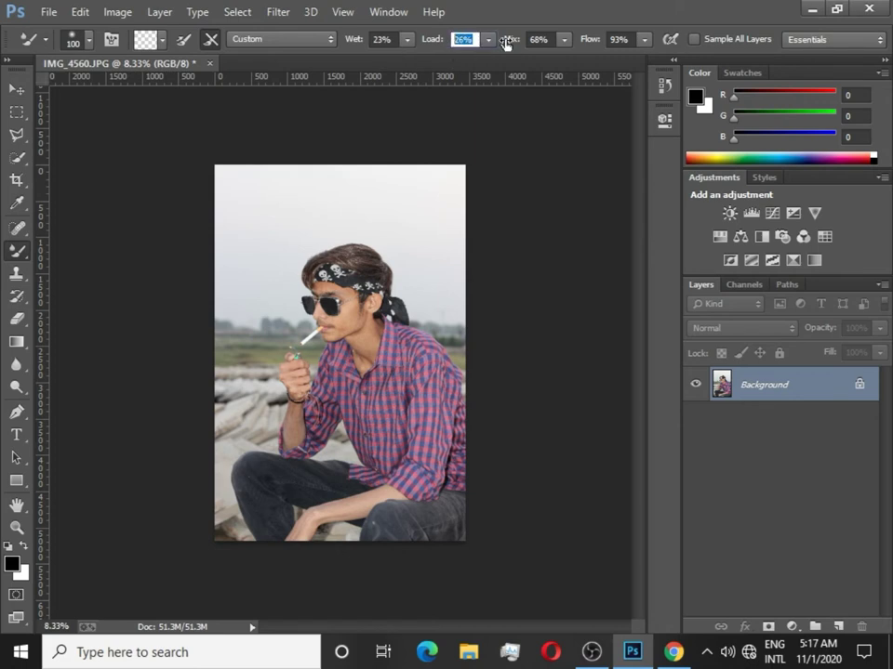
{"action": "left_click", "coordinate": [548, 39]}
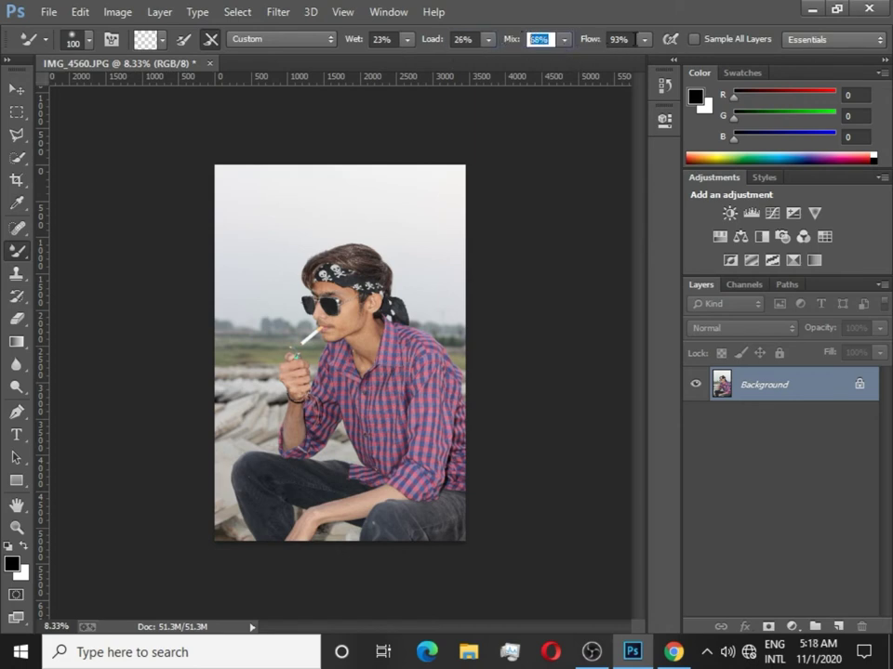
{"action": "left_click", "coordinate": [611, 39]}
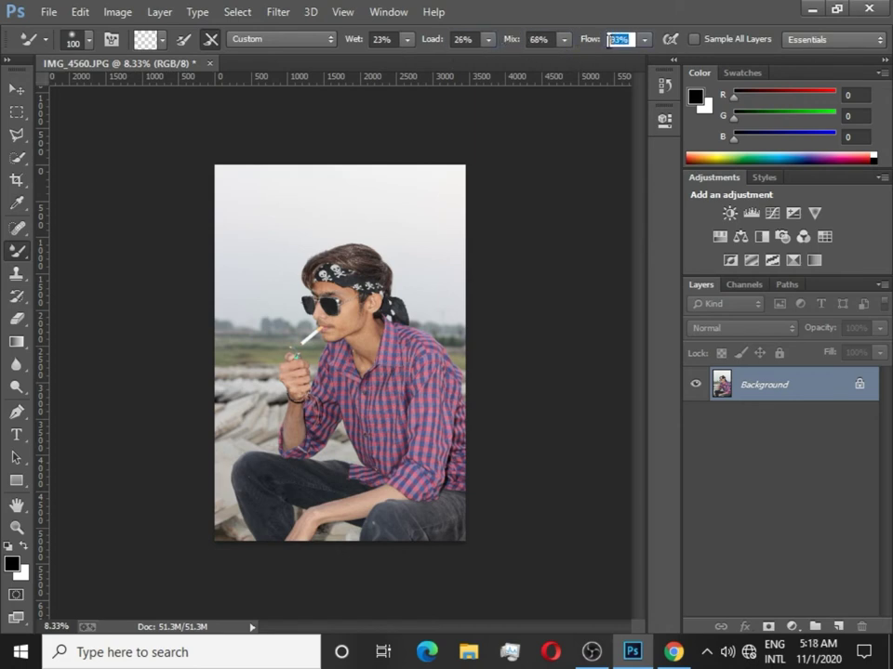
{"action": "right_click", "coordinate": [17, 251]}
{"action": "left_click", "coordinate": [111, 295]}
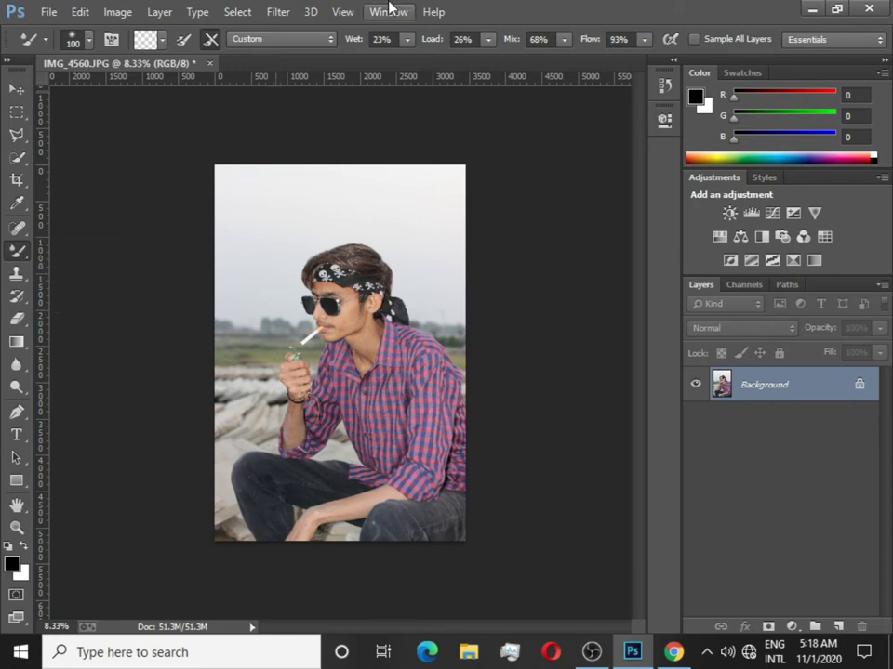
Step: Grade the photo in Camera Raw: Whites +41, Shadows +54, Blacks +13, Clarity +3, Vibrance +8
{"action": "left_click", "coordinate": [276, 11]}
{"action": "left_click", "coordinate": [359, 113]}
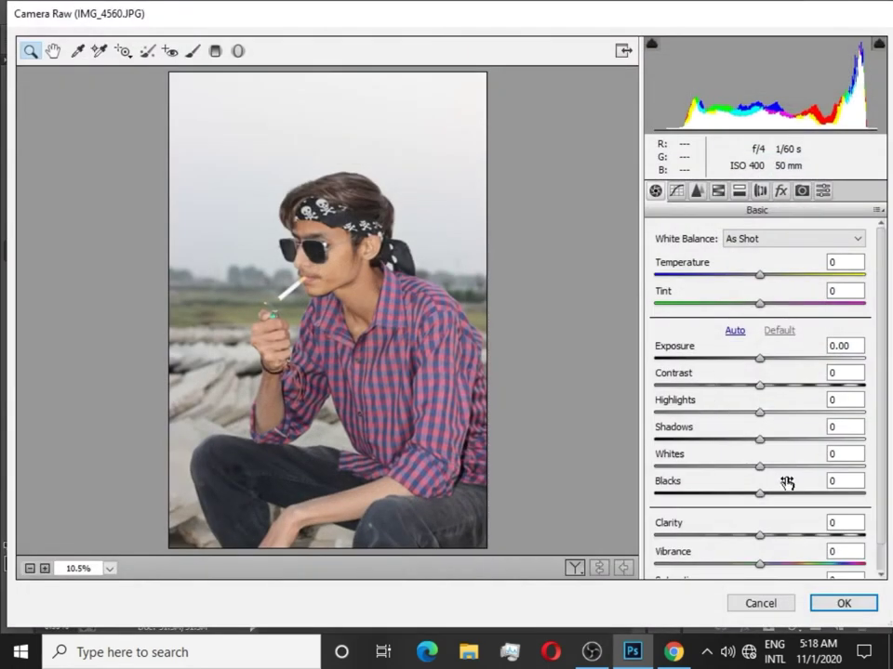
{"action": "mouse_move", "coordinate": [786, 470]}
{"action": "left_mouse_down"}
{"action": "mouse_move", "coordinate": [836, 473]}
{"action": "mouse_move", "coordinate": [782, 472]}
{"action": "mouse_move", "coordinate": [829, 469]}
{"action": "left_mouse_up"}
{"action": "mouse_move", "coordinate": [759, 439]}
{"action": "left_mouse_down"}
{"action": "mouse_move", "coordinate": [831, 441]}
{"action": "mouse_move", "coordinate": [817, 439]}
{"action": "left_mouse_up"}
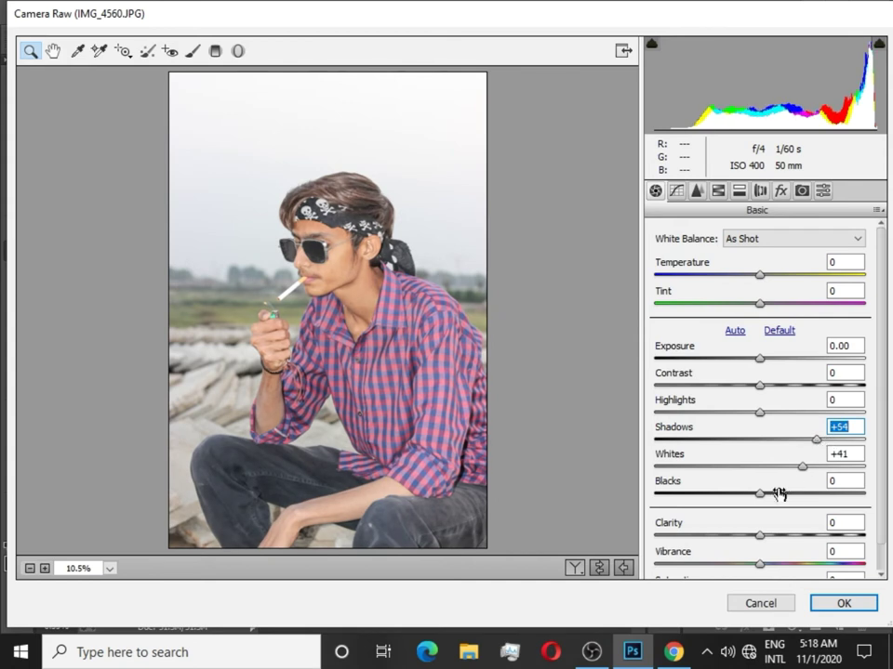
{"action": "mouse_move", "coordinate": [779, 494]}
{"action": "left_mouse_down"}
{"action": "mouse_move", "coordinate": [737, 490]}
{"action": "mouse_move", "coordinate": [786, 480]}
{"action": "mouse_move", "coordinate": [792, 493]}
{"action": "left_mouse_up"}
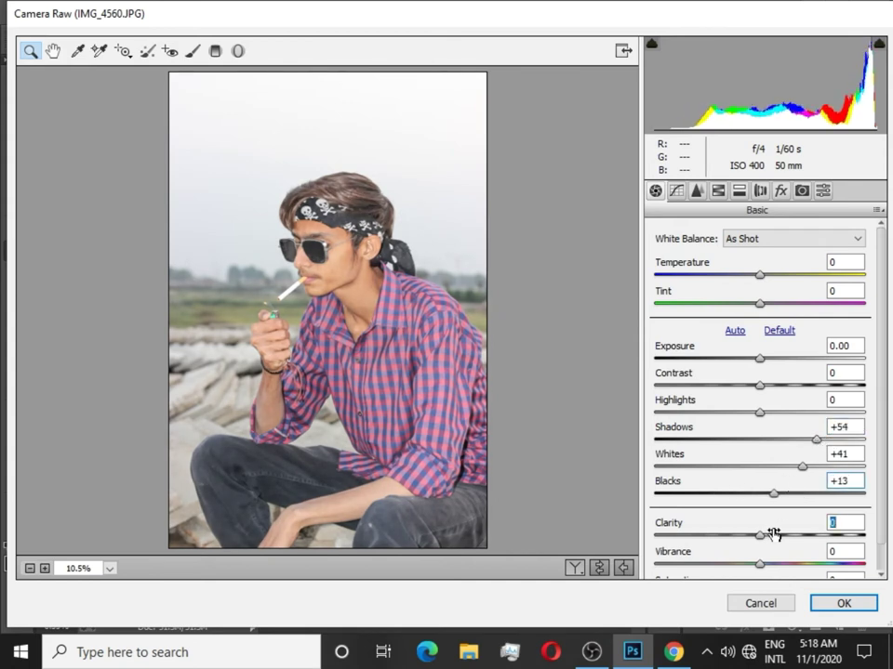
{"action": "mouse_move", "coordinate": [774, 534]}
{"action": "left_mouse_down"}
{"action": "mouse_move", "coordinate": [759, 531]}
{"action": "mouse_move", "coordinate": [774, 530]}
{"action": "mouse_move", "coordinate": [809, 563]}
{"action": "mouse_move", "coordinate": [791, 564]}
{"action": "left_mouse_up"}
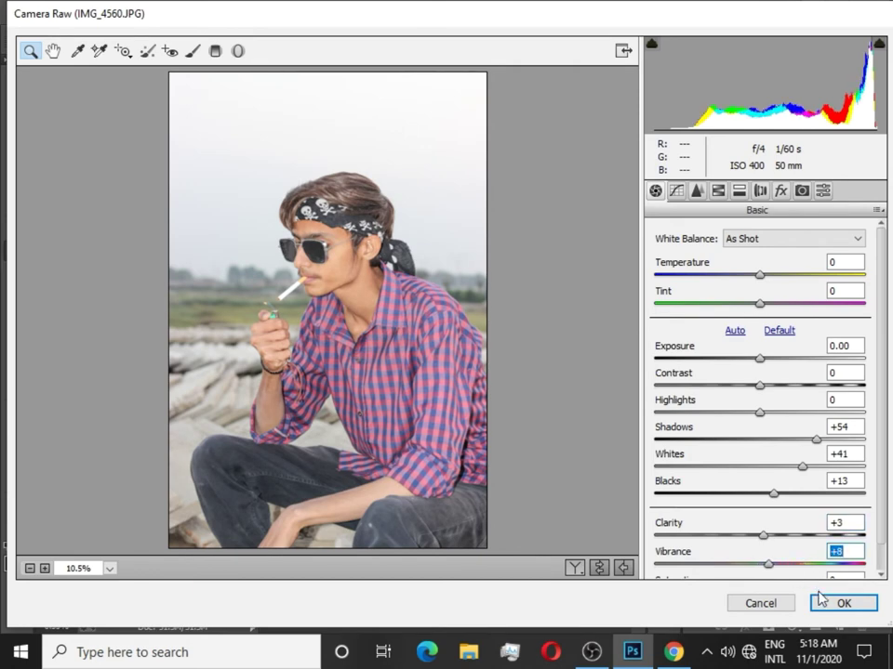
{"action": "left_click", "coordinate": [822, 600]}
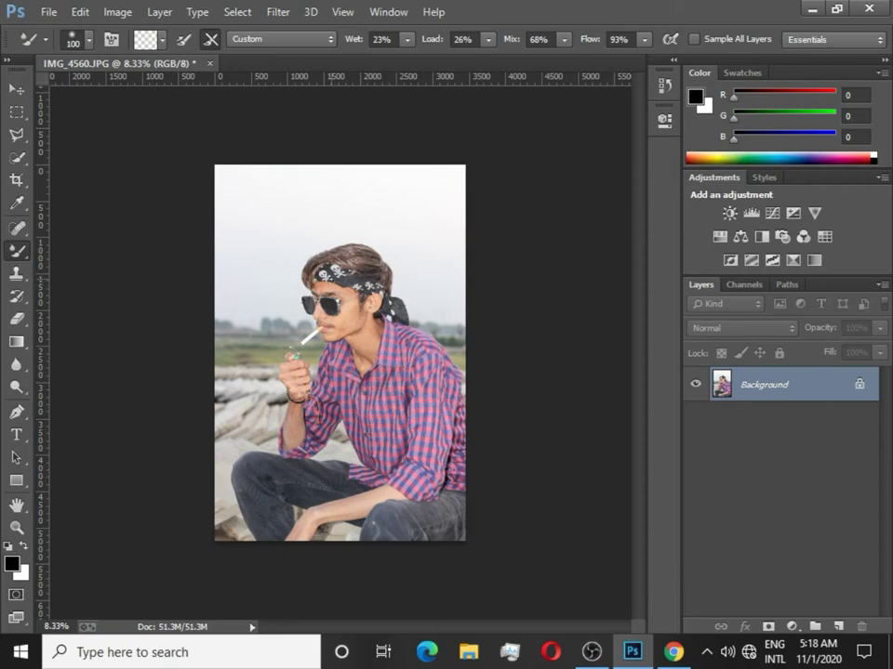
Step: Zoom in on the cheek, set the brush to size 80, and blend stray hair strands and jawline skin
{"action": "scroll", "coordinate": [330, 289], "scroll_direction": "up", "scroll_amount": 1}
{"action": "scroll", "coordinate": [339, 290], "scroll_direction": "up", "scroll_amount": 1}
{"action": "scroll", "coordinate": [335, 284], "scroll_direction": "up", "scroll_amount": 3}
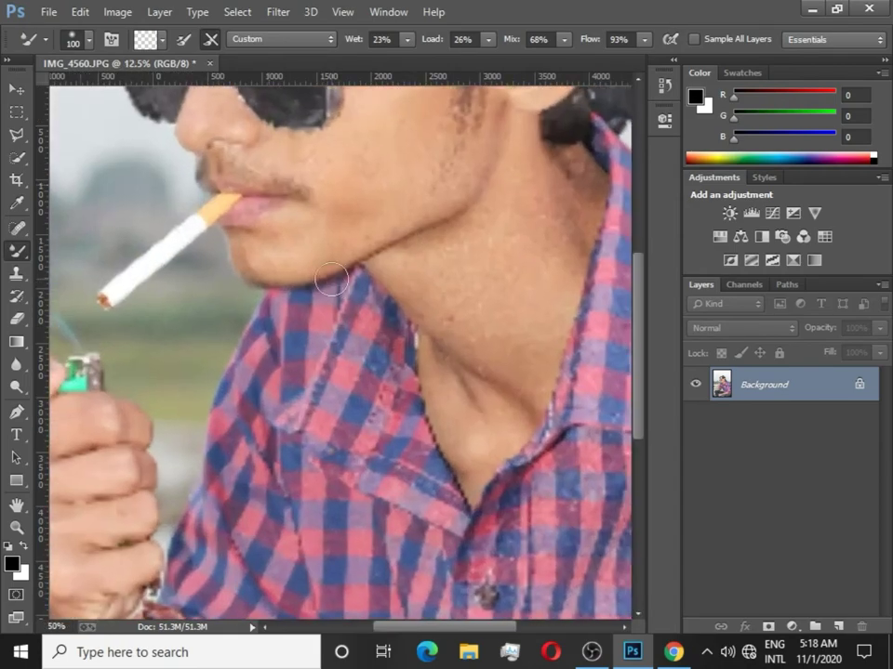
{"action": "scroll", "coordinate": [332, 278], "scroll_direction": "up", "scroll_amount": 3}
{"action": "scroll", "coordinate": [325, 269], "scroll_direction": "up", "scroll_amount": 1}
{"action": "scroll", "coordinate": [317, 274], "scroll_direction": "up", "scroll_amount": 2}
{"action": "scroll", "coordinate": [319, 266], "scroll_direction": "up", "scroll_amount": 2}
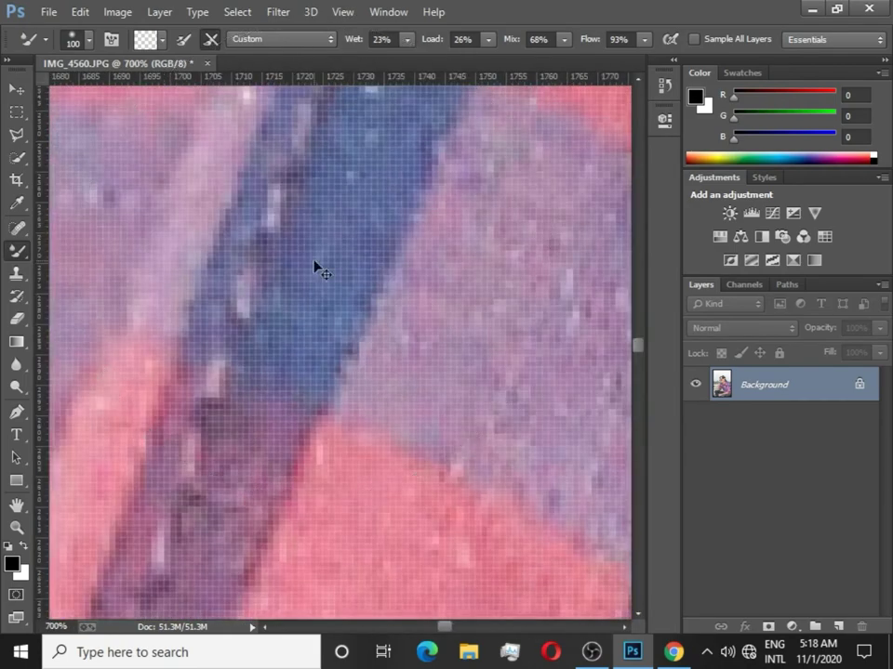
{"action": "scroll", "coordinate": [318, 267], "scroll_direction": "down", "scroll_amount": 2}
{"action": "scroll", "coordinate": [315, 264], "scroll_direction": "down", "scroll_amount": 3}
{"action": "scroll", "coordinate": [313, 262], "scroll_direction": "down", "scroll_amount": 1}
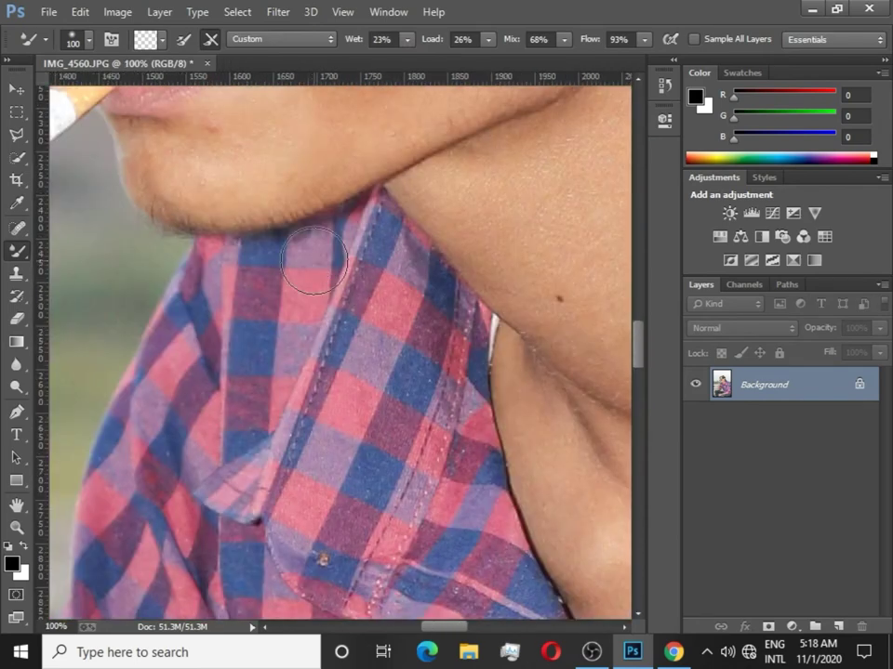
{"action": "scroll", "coordinate": [353, 298], "scroll_direction": "up", "scroll_amount": 2}
{"action": "scroll", "coordinate": [177, 265], "scroll_direction": "up", "scroll_amount": 3}
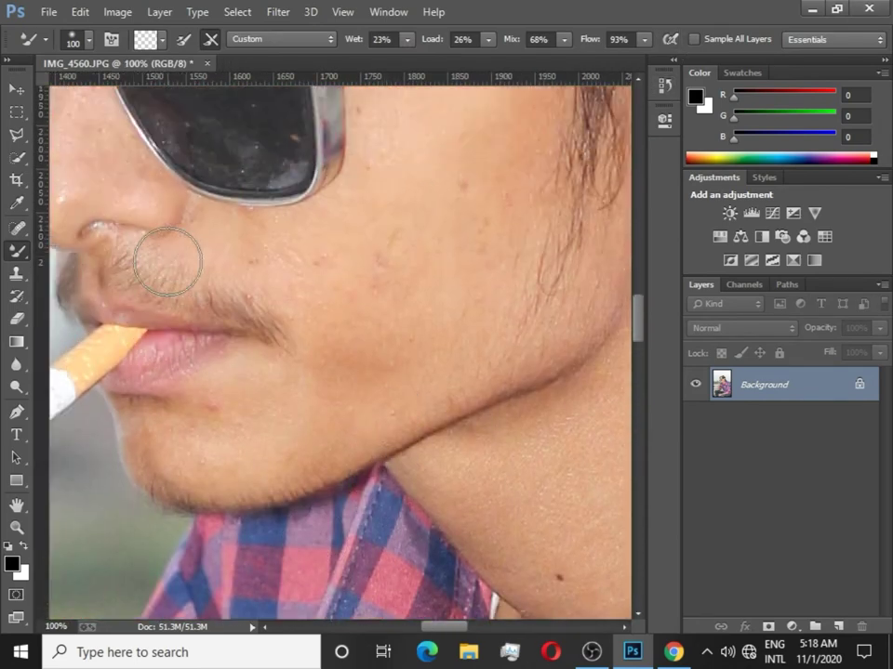
{"action": "scroll", "coordinate": [167, 262], "scroll_direction": "up", "scroll_amount": 1}
{"action": "scroll", "coordinate": [279, 325], "scroll_direction": "up", "scroll_amount": 3}
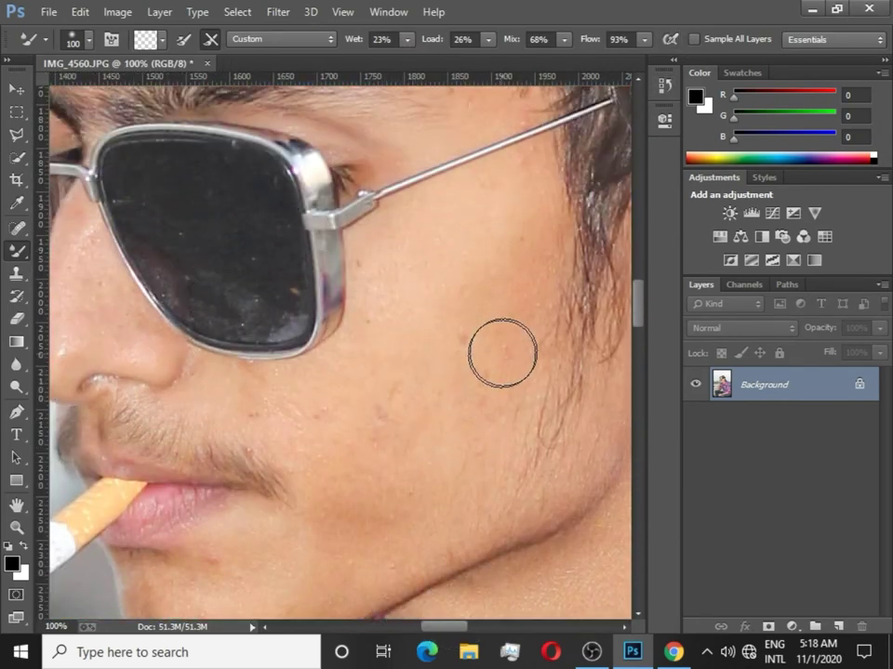
{"action": "key", "text": "bracketleft"}
{"action": "key", "text": "bracketleft"}
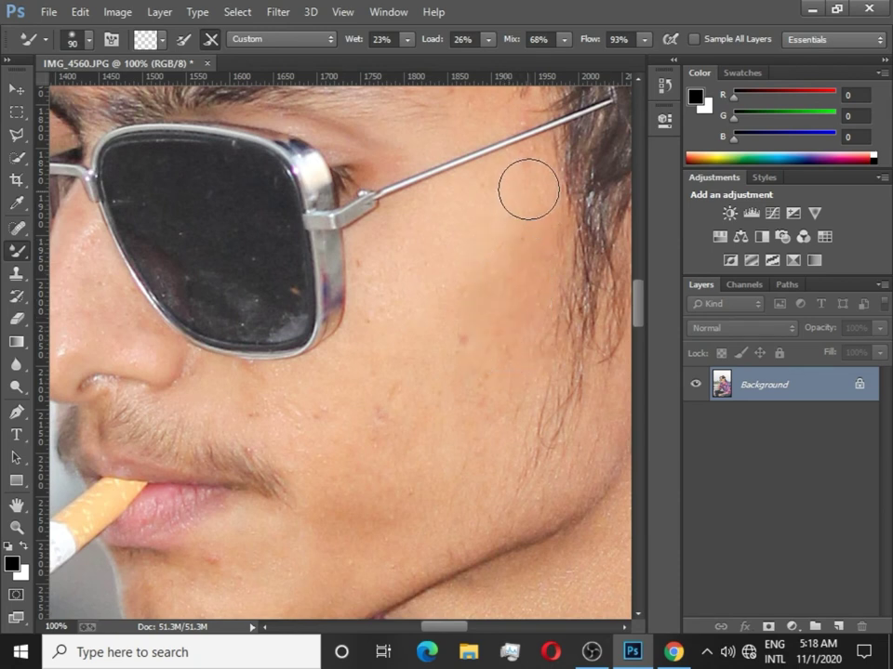
{"action": "key", "text": "bracketleft"}
{"action": "key", "text": "bracketright"}
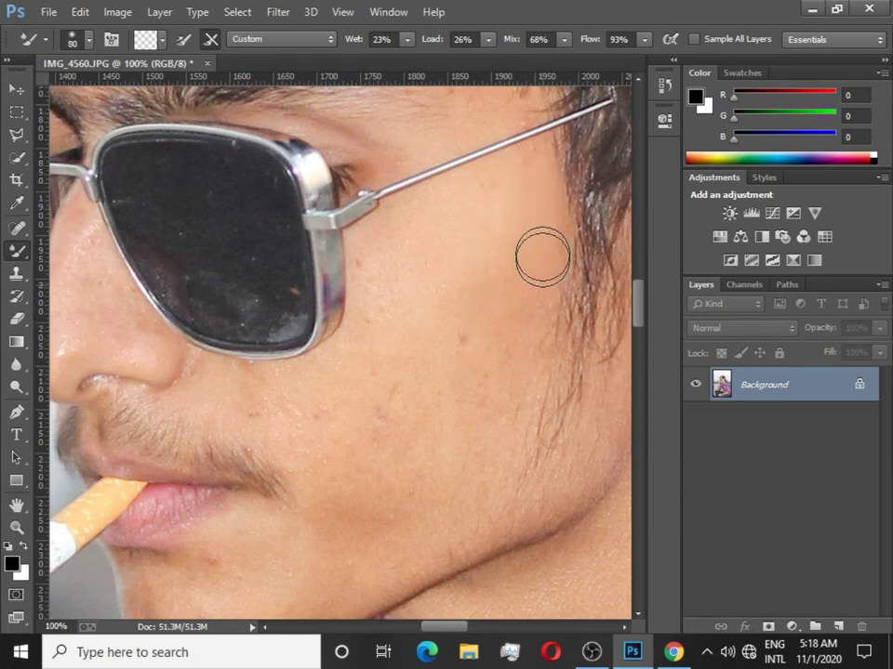
{"action": "left_click_drag", "start_coordinate": [543, 299], "coordinate": [517, 353]}
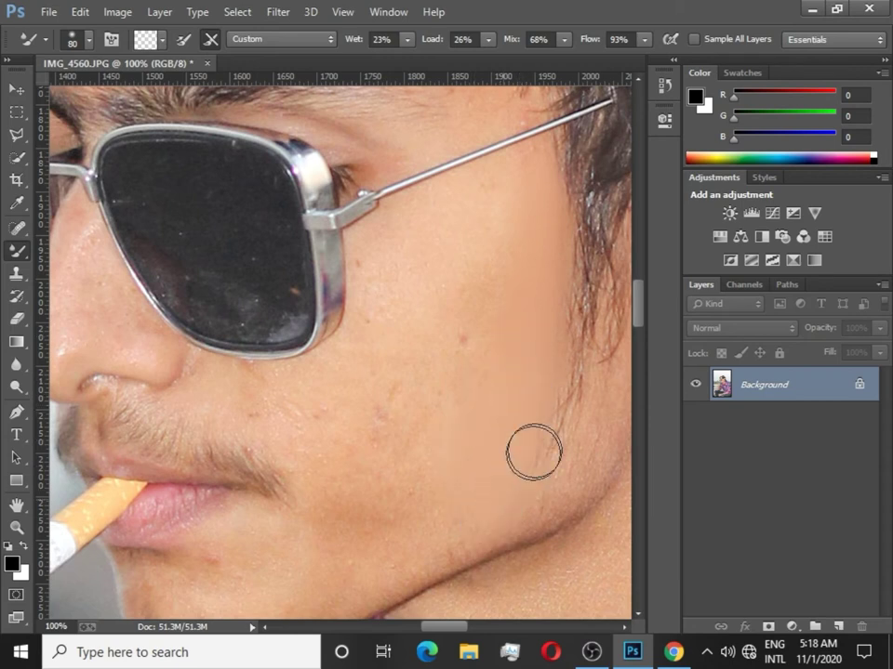
{"action": "left_click_drag", "start_coordinate": [445, 525], "coordinate": [504, 527]}
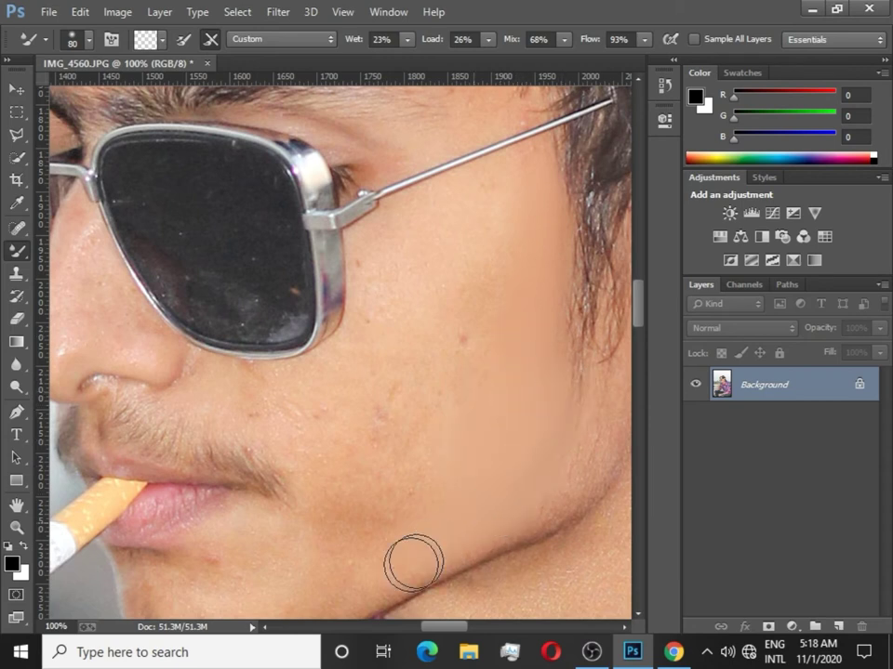
Step: With brush sizes between 60 and 80, smooth the cheek skin down to the chin and lower cheek
{"action": "key", "text": "bracketleft"}
{"action": "key", "text": "bracketleft"}
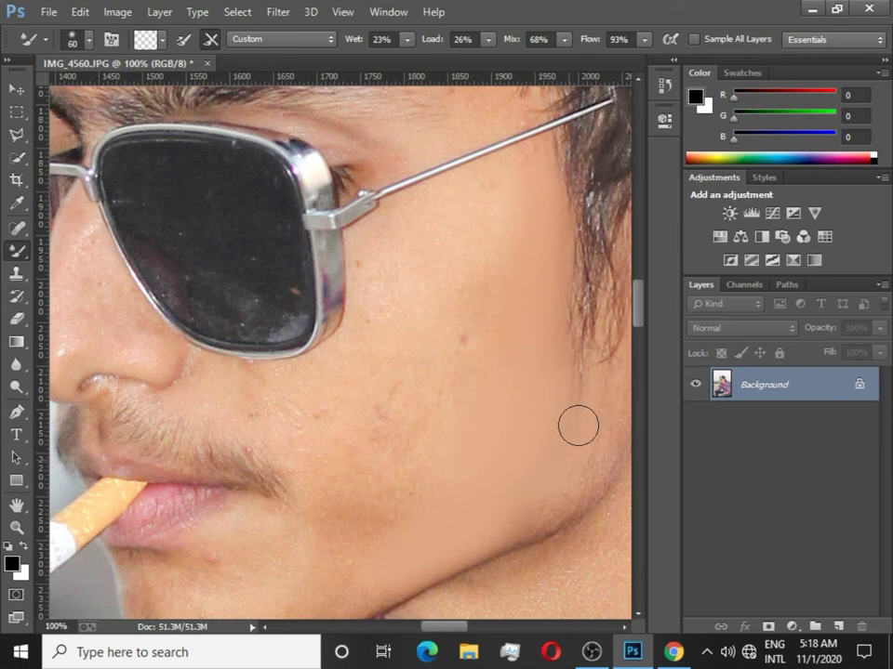
{"action": "mouse_move", "coordinate": [579, 486]}
{"action": "left_mouse_down"}
{"action": "mouse_move", "coordinate": [514, 538]}
{"action": "mouse_move", "coordinate": [573, 493]}
{"action": "left_mouse_up"}
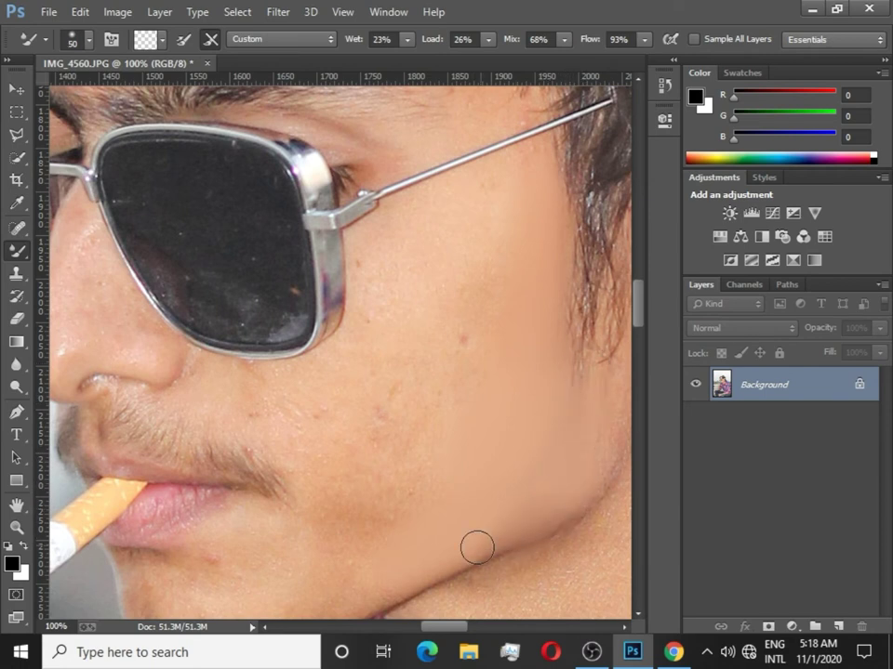
{"action": "scroll", "coordinate": [513, 440], "scroll_direction": "up", "scroll_amount": 2}
{"action": "left_click_drag", "start_coordinate": [532, 381], "coordinate": [359, 529]}
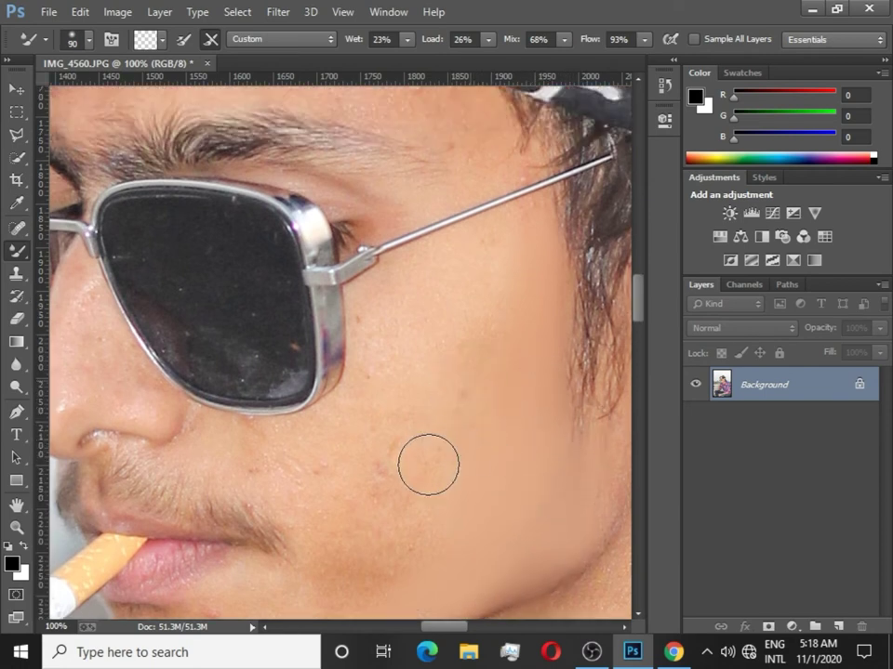
{"action": "scroll", "coordinate": [363, 511], "scroll_direction": "down", "scroll_amount": 4}
{"action": "scroll", "coordinate": [371, 486], "scroll_direction": "down", "scroll_amount": 1}
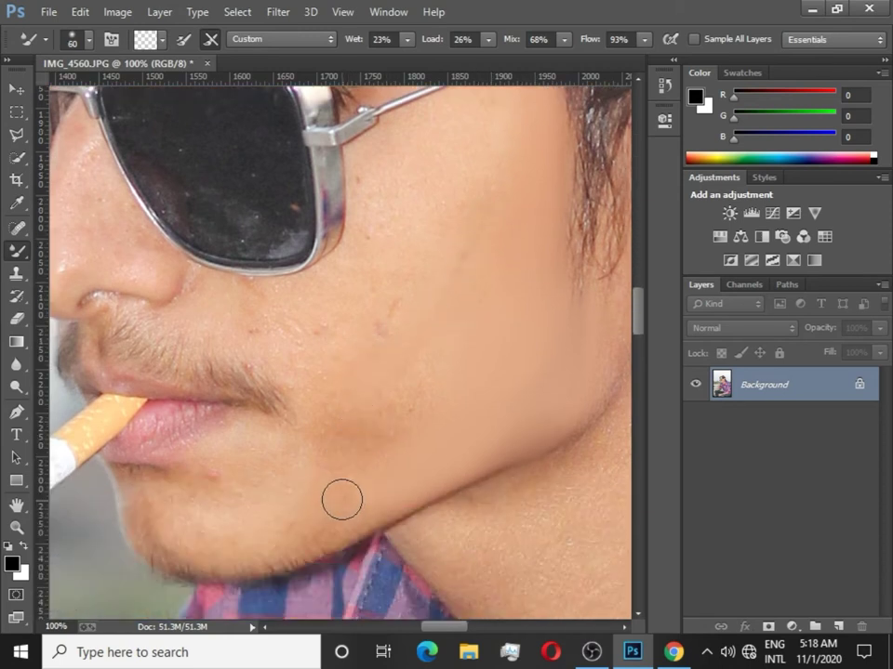
{"action": "key", "text": "bracketright"}
{"action": "key", "text": "bracketright"}
{"action": "left_click_drag", "start_coordinate": [343, 423], "coordinate": [389, 432]}
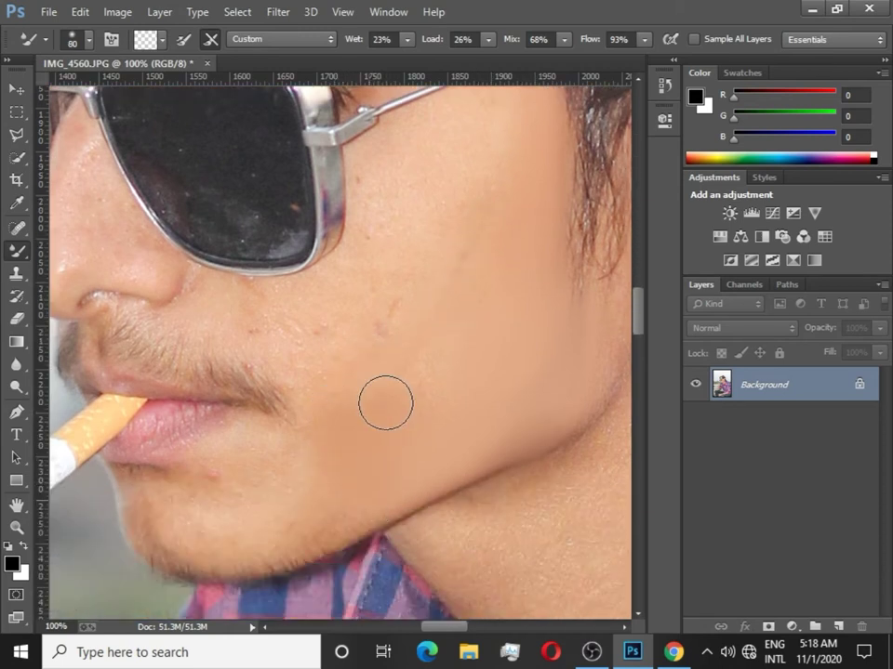
{"action": "key", "text": "bracketleft"}
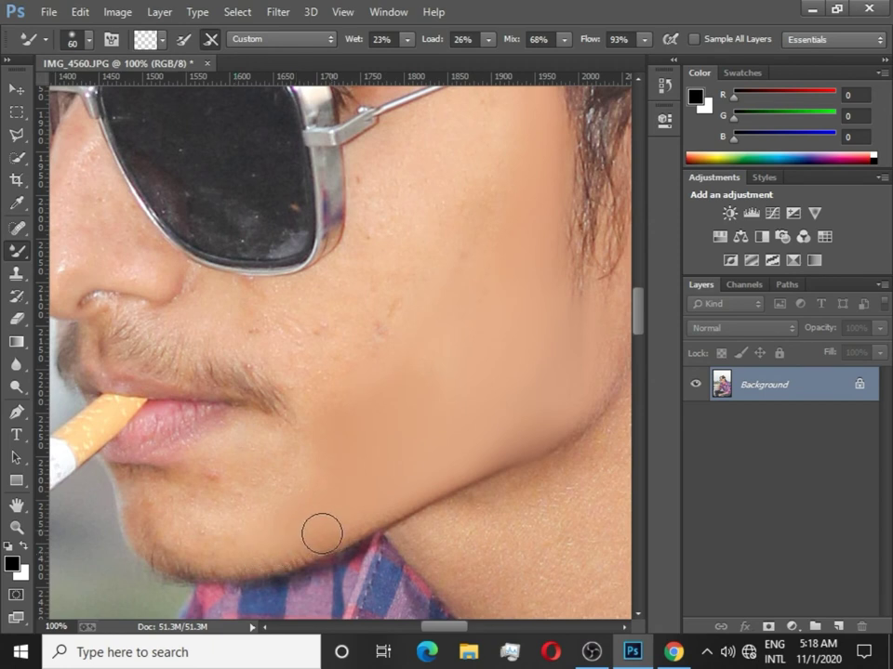
{"action": "key", "text": "bracketright"}
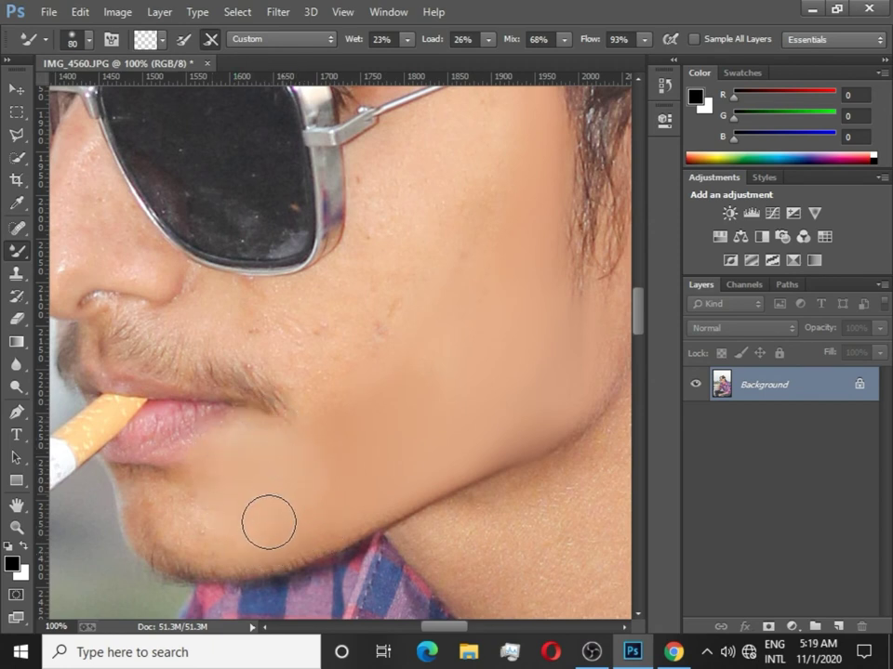
{"action": "key", "text": "bracketleft"}
{"action": "key", "text": "bracketleft"}
{"action": "key", "text": "bracketleft"}
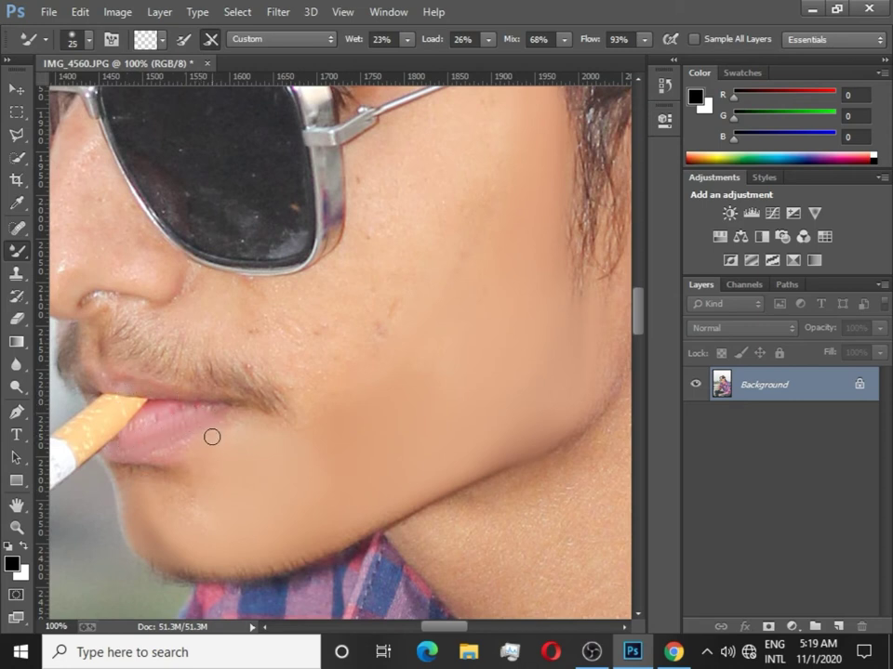
Step: Keep fine-tuning the blending brush size while working over the remaining cheek skin
{"action": "scroll", "coordinate": [194, 499], "scroll_direction": "up", "scroll_amount": 3}
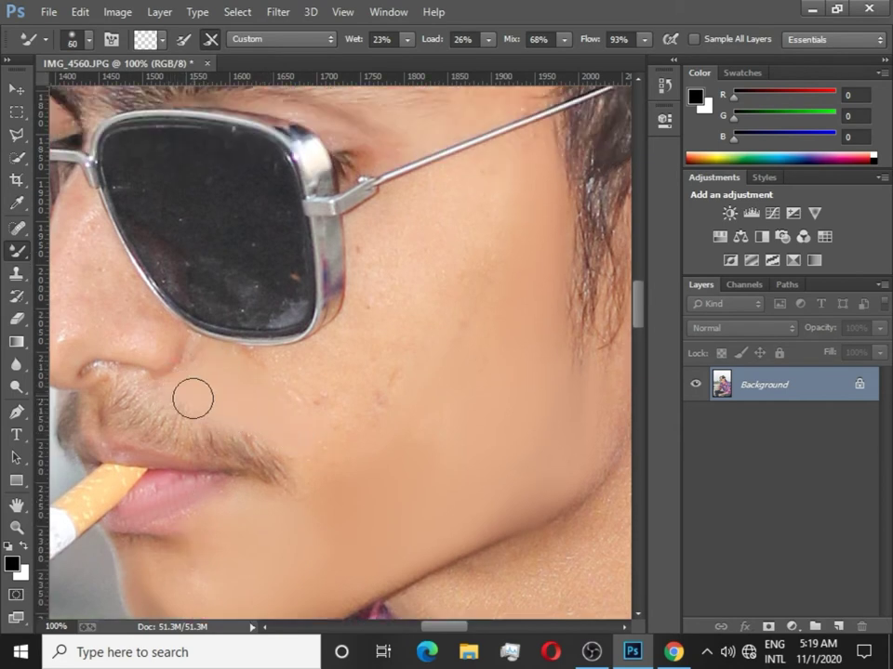
{"action": "key", "text": "bracketright"}
{"action": "key", "text": "bracketright"}
{"action": "key", "text": "bracketright"}
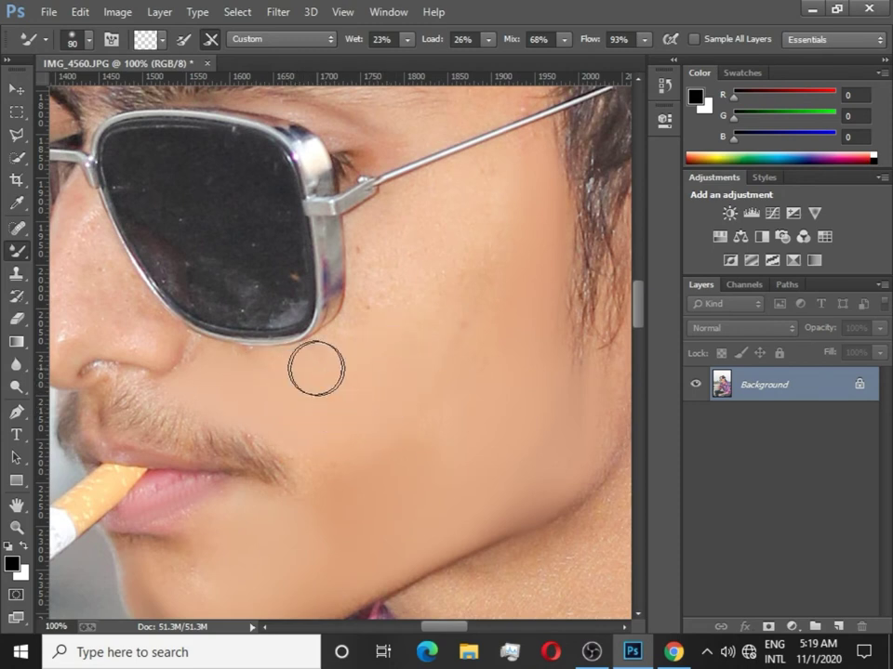
{"action": "key", "text": "bracketleft"}
{"action": "key", "text": "bracketleft"}
{"action": "key", "text": "bracketleft"}
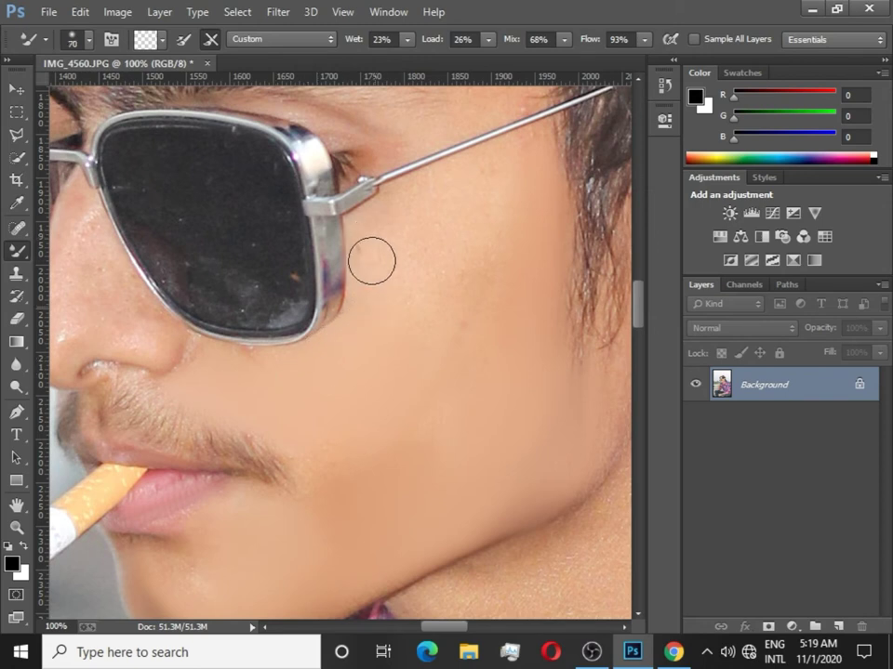
{"action": "scroll", "coordinate": [390, 288], "scroll_direction": "up", "scroll_amount": 1}
{"action": "key", "text": "bracketright"}
{"action": "key", "text": "bracketright"}
{"action": "key", "text": "bracketright"}
{"action": "key", "text": "bracketright"}
{"action": "key", "text": "bracketright"}
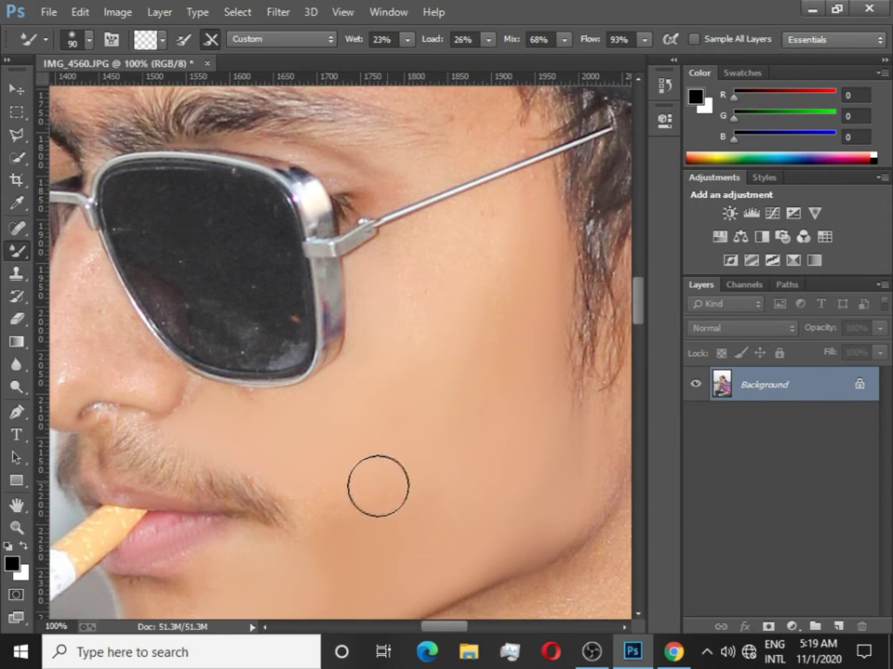
{"action": "scroll", "coordinate": [444, 372], "scroll_direction": "up", "scroll_amount": 2}
{"action": "key", "text": "bracketleft"}
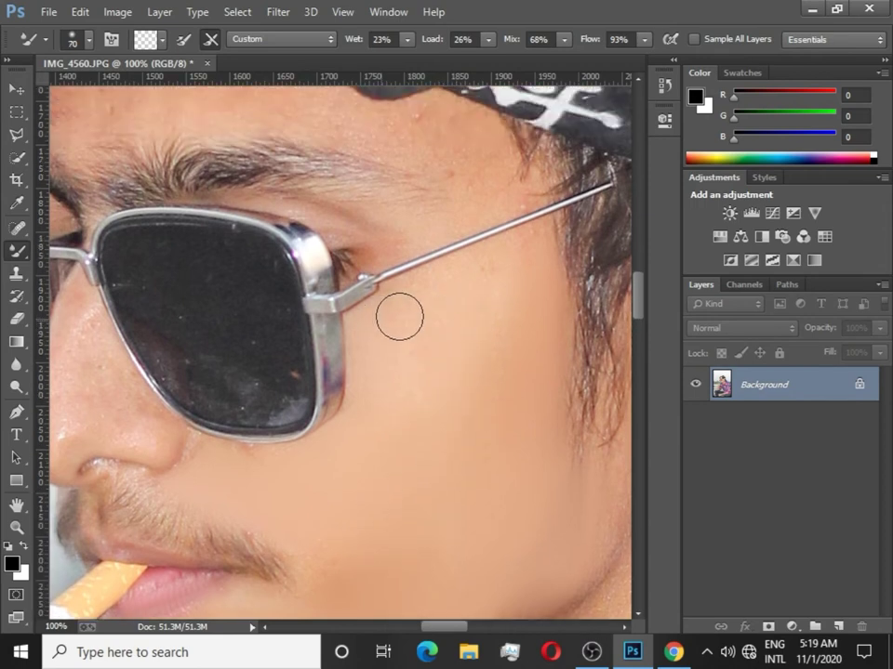
{"action": "key", "text": "bracketleft"}
{"action": "key", "text": "bracketleft"}
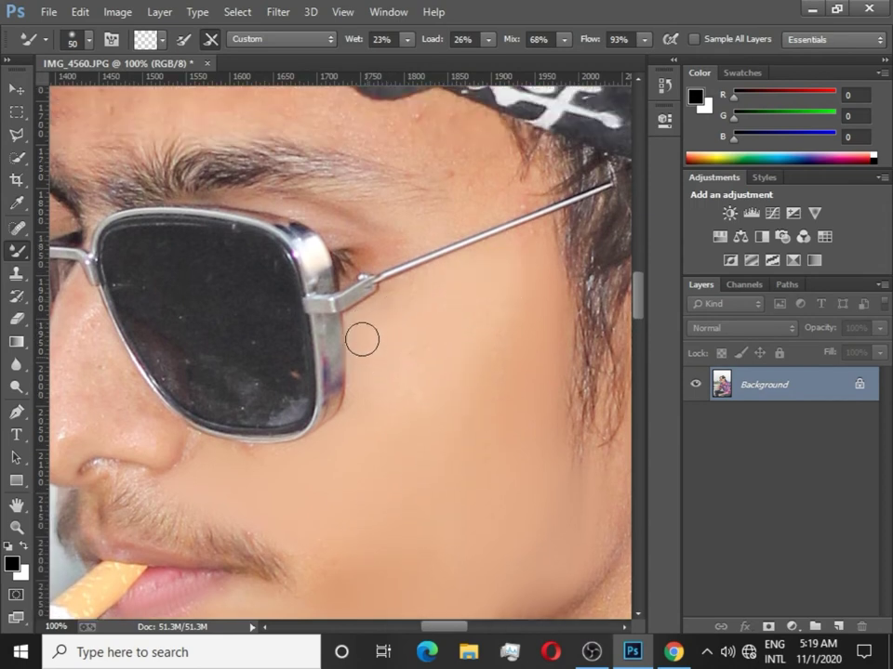
{"action": "key", "text": "bracketright"}
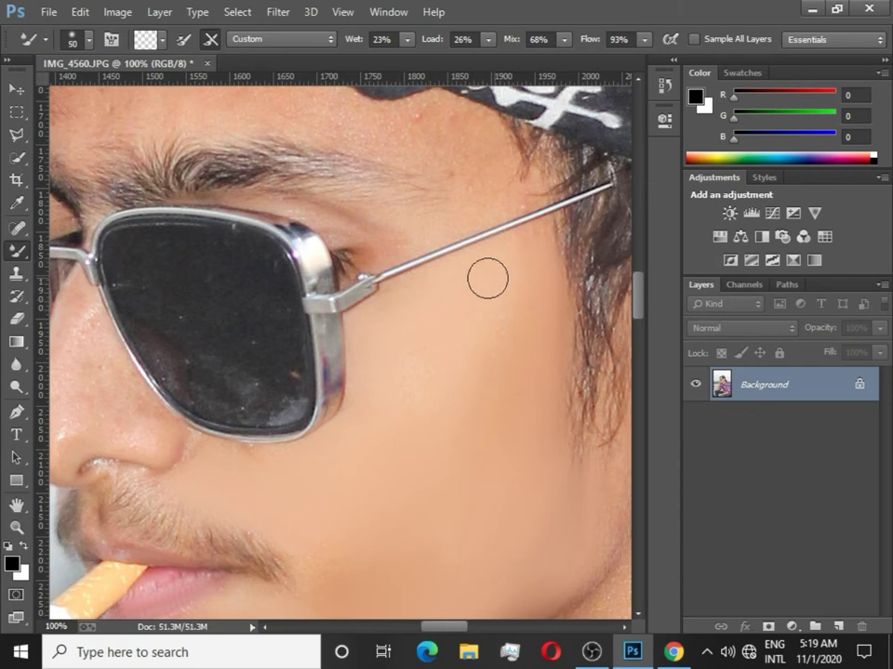
{"action": "key", "text": "bracketright"}
{"action": "key", "text": "bracketright"}
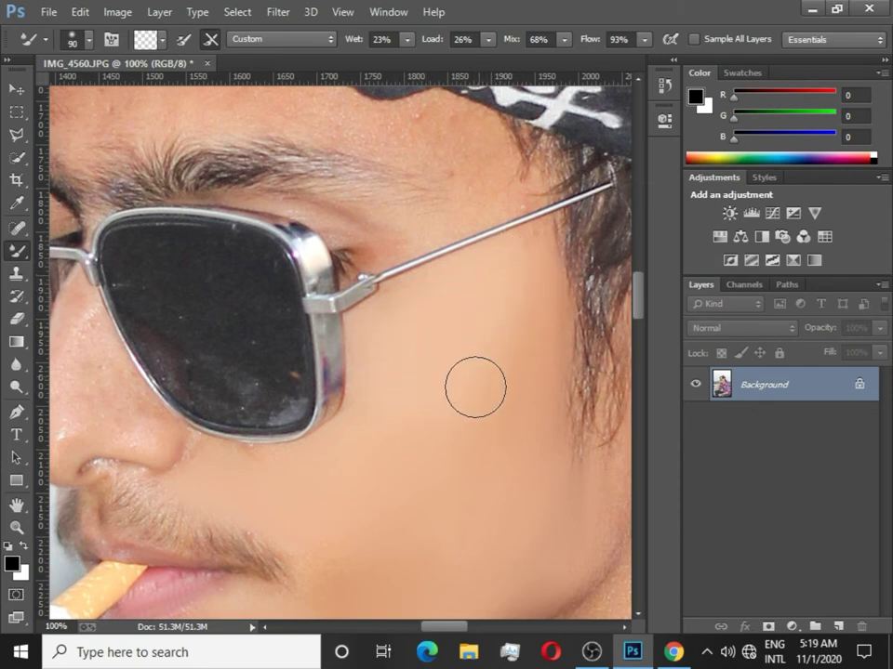
{"action": "key", "text": "bracketleft"}
{"action": "key", "text": "bracketleft"}
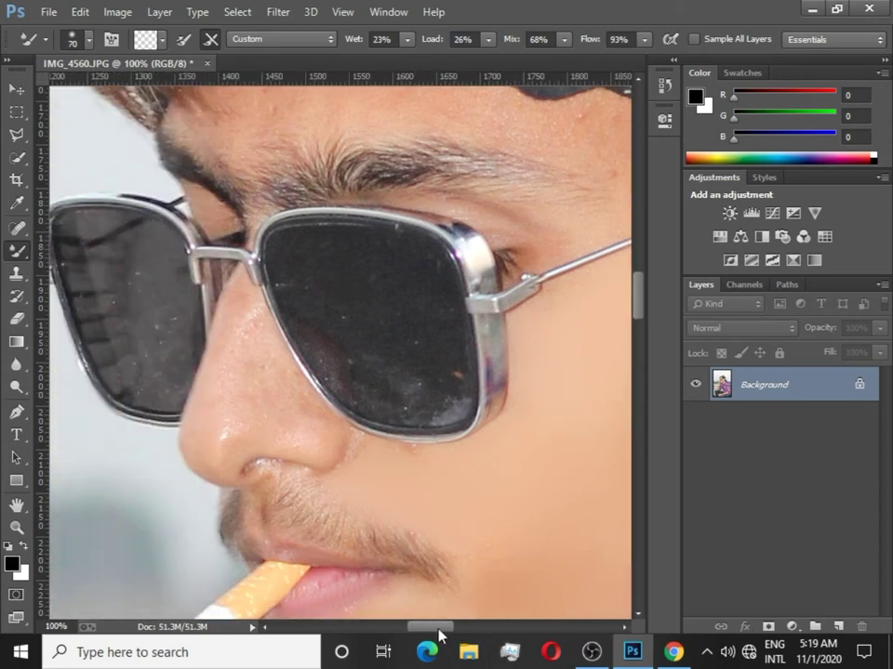
Step: Bring the nose between the lenses into view and smooth the shine along the nose bridge
{"action": "left_click_drag", "start_coordinate": [454, 629], "coordinate": [423, 630]}
{"action": "key", "text": "bracketleft"}
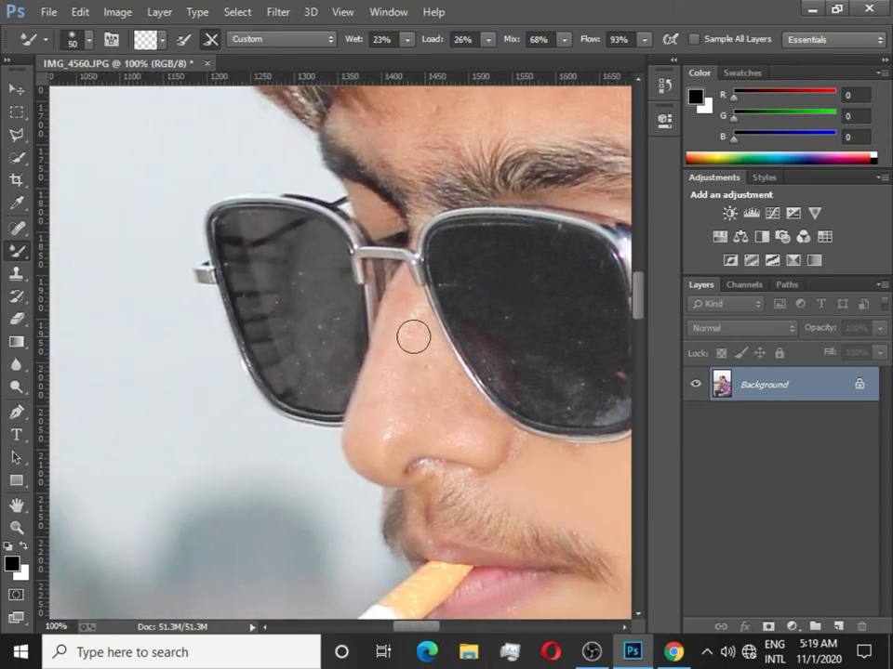
{"action": "key", "text": "bracketright"}
{"action": "key", "text": "bracketright"}
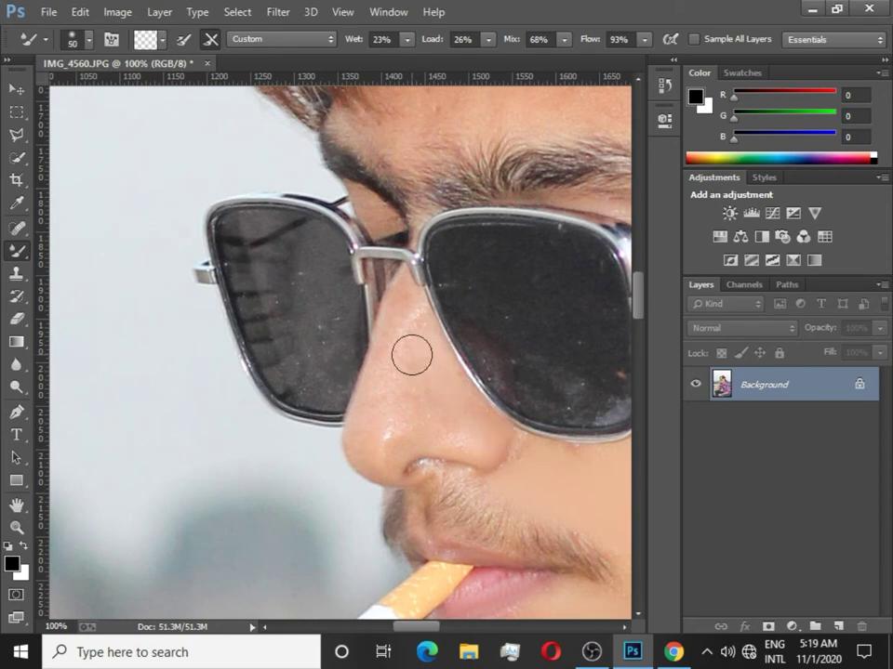
{"action": "key", "text": "bracketleft"}
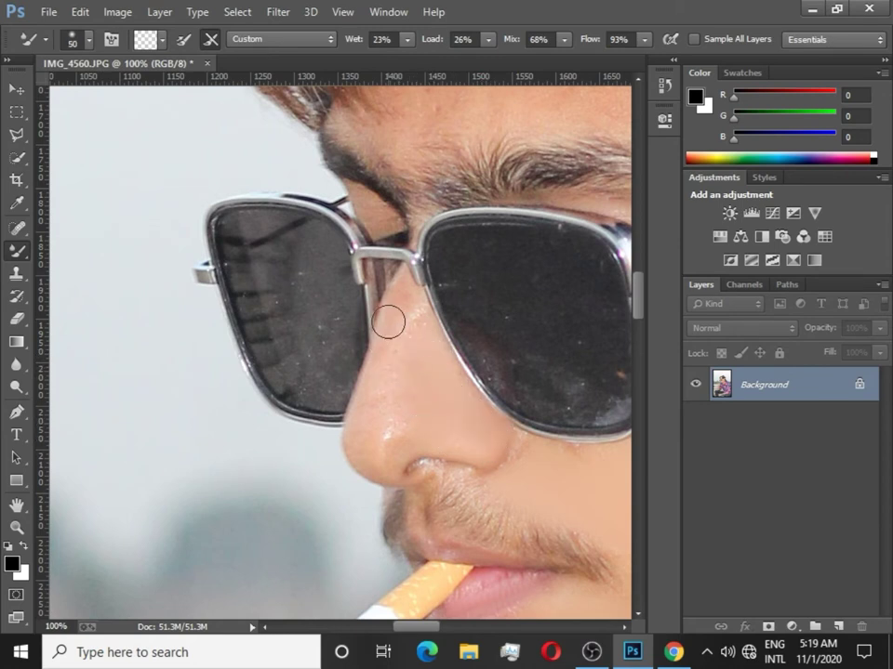
{"action": "key", "text": "bracketright"}
{"action": "mouse_move", "coordinate": [380, 343]}
{"action": "left_mouse_down"}
{"action": "mouse_move", "coordinate": [392, 371]}
{"action": "mouse_move", "coordinate": [376, 449]}
{"action": "mouse_move", "coordinate": [405, 354]}
{"action": "mouse_move", "coordinate": [403, 415]}
{"action": "left_mouse_up"}
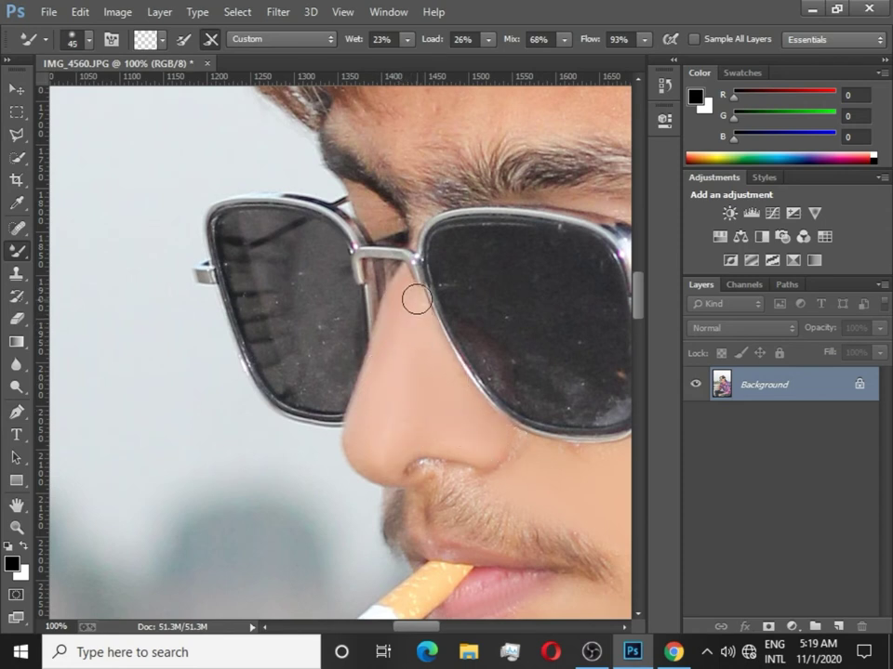
{"action": "key", "text": "bracketleft"}
{"action": "scroll", "coordinate": [417, 299], "scroll_direction": "up", "scroll_amount": 2}
{"action": "scroll", "coordinate": [428, 283], "scroll_direction": "up", "scroll_amount": 3}
{"action": "scroll", "coordinate": [432, 277], "scroll_direction": "up", "scroll_amount": 1}
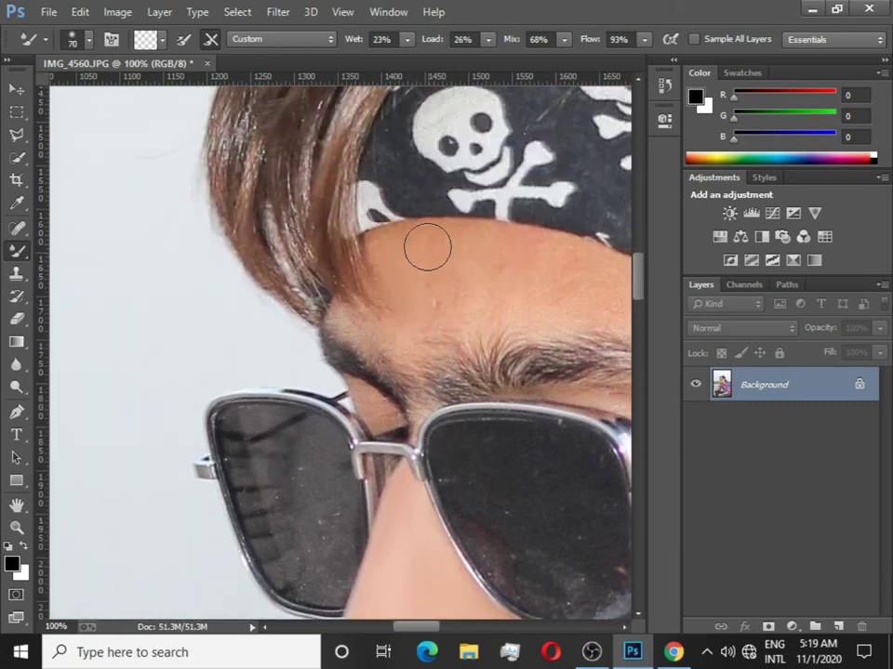
Step: Blend away blemishes on the forehead below the bandana, adjusting the brush size
{"action": "mouse_move", "coordinate": [427, 247]}
{"action": "left_mouse_down"}
{"action": "mouse_move", "coordinate": [432, 315]}
{"action": "mouse_move", "coordinate": [414, 291]}
{"action": "mouse_move", "coordinate": [407, 333]}
{"action": "mouse_move", "coordinate": [396, 252]}
{"action": "left_mouse_up"}
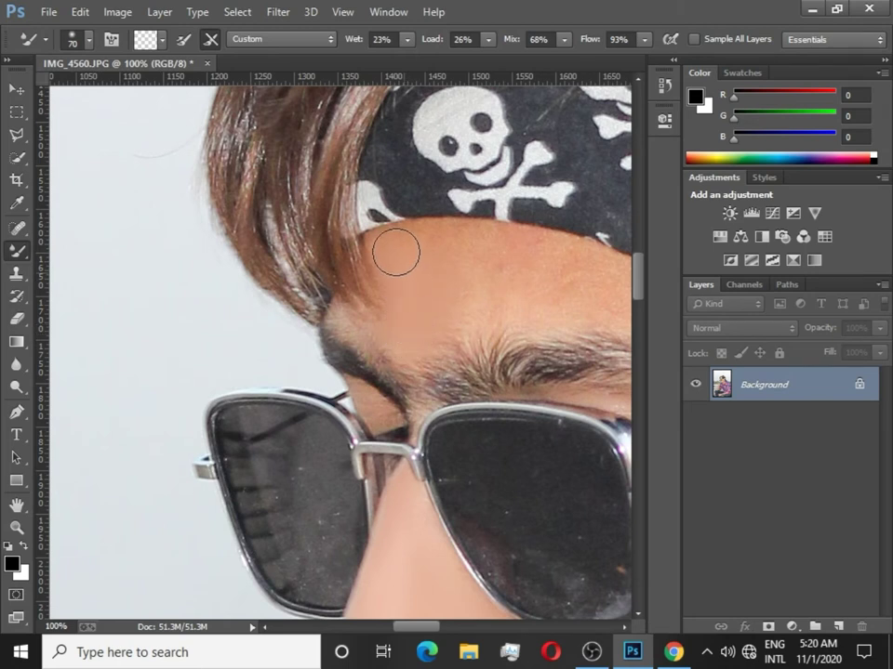
{"action": "key", "text": "bracketright"}
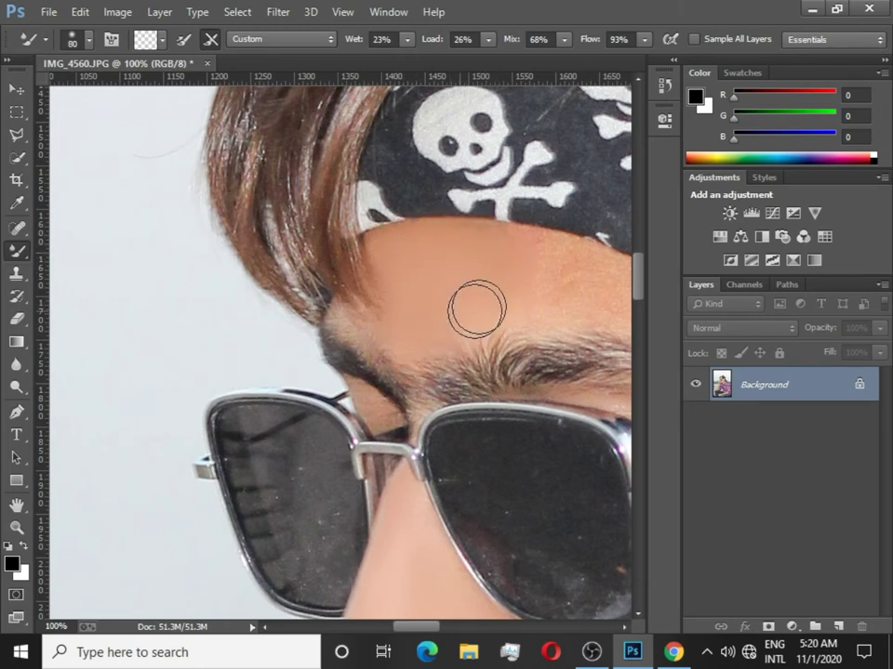
{"action": "key", "text": "bracketleft"}
{"action": "key", "text": "bracketleft"}
{"action": "key", "text": "bracketleft"}
{"action": "key", "text": "bracketleft"}
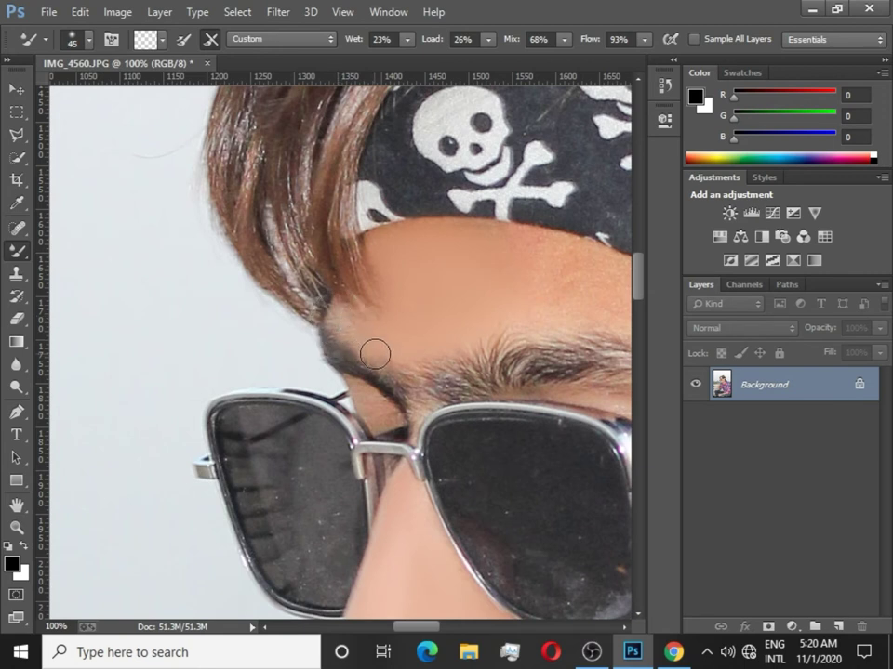
{"action": "key", "text": "bracketleft"}
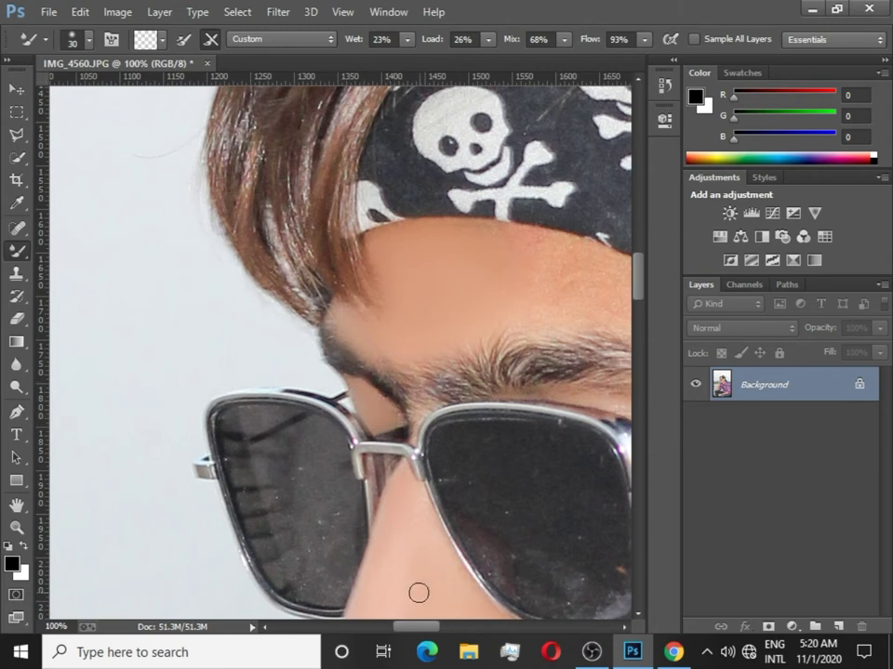
{"action": "scroll", "coordinate": [344, 437], "scroll_direction": "right", "scroll_amount": 5}
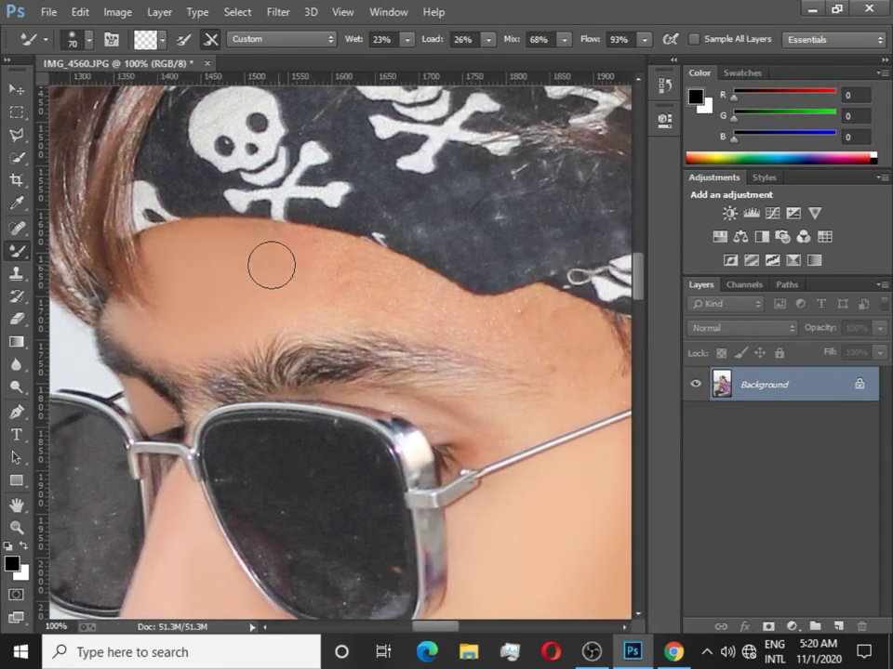
Step: Smooth the spots on the right side of the forehead and the skin under the bandana edge
{"action": "key", "text": "bracketright"}
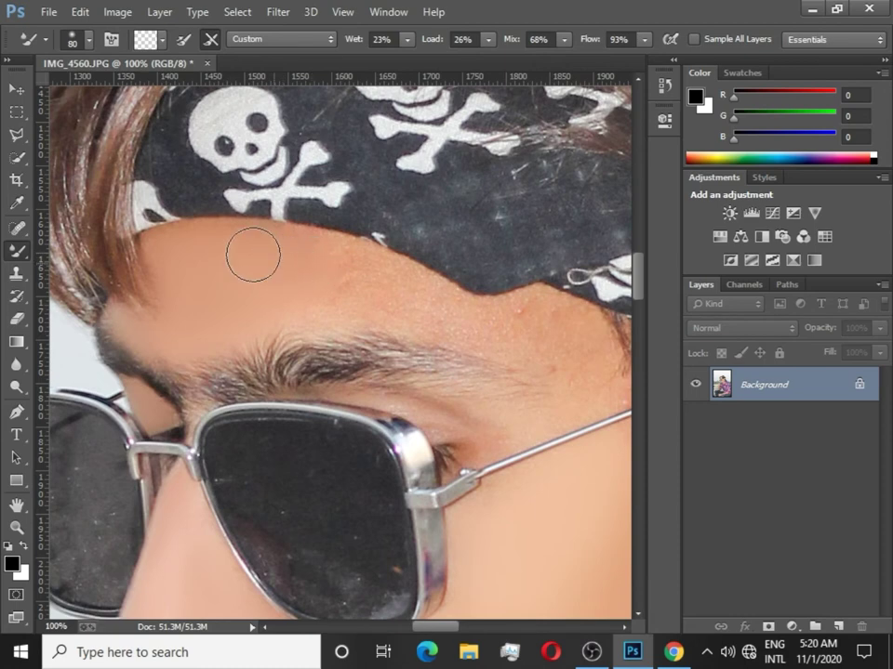
{"action": "key", "text": "bracketleft"}
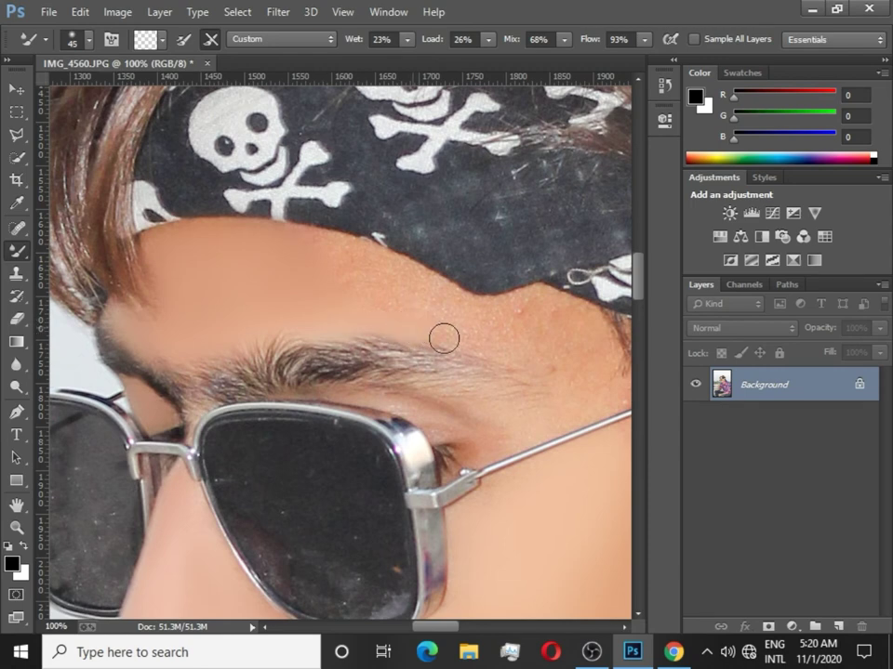
{"action": "key", "text": "bracketright"}
{"action": "key", "text": "bracketright"}
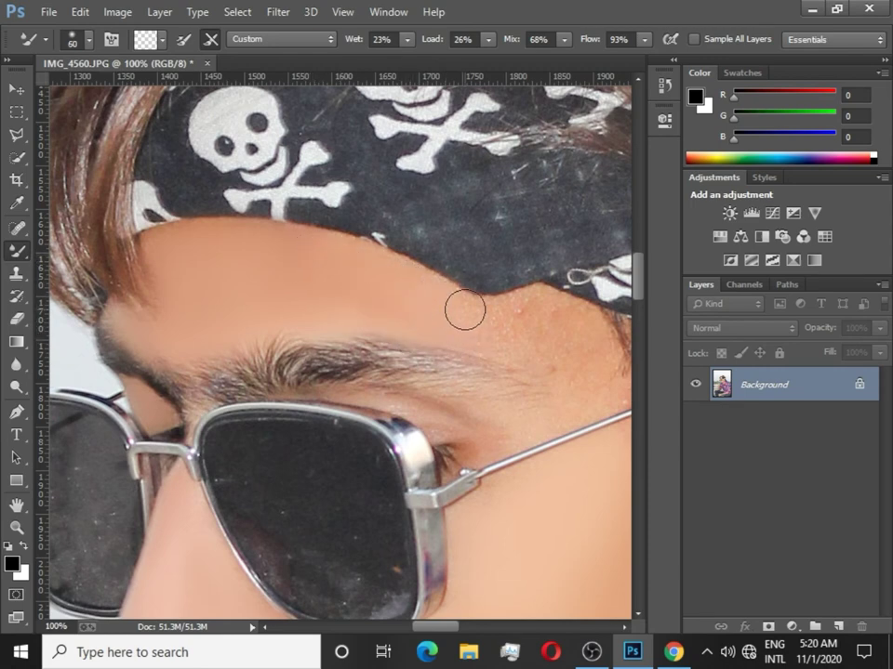
{"action": "key", "text": "bracketleft"}
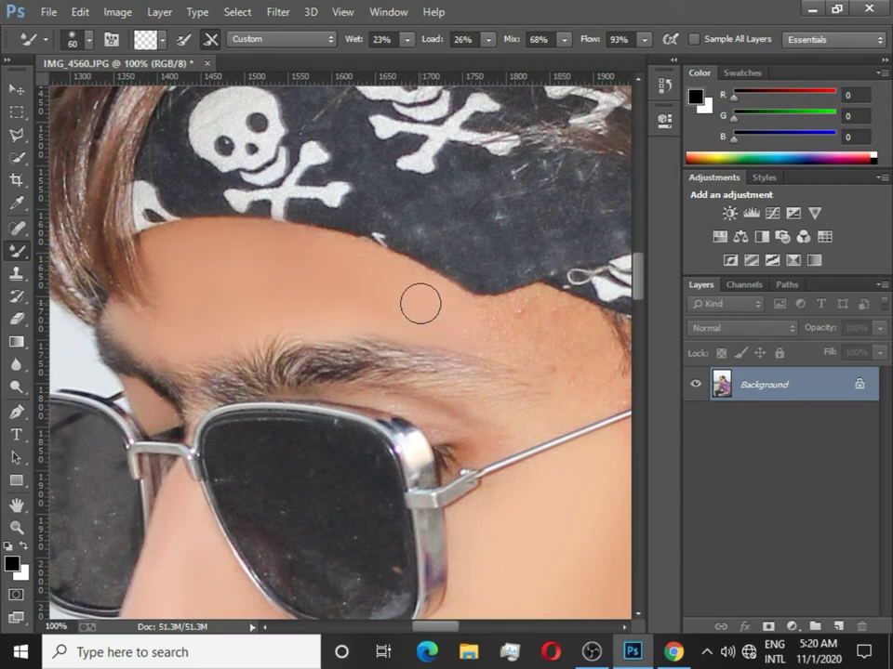
{"action": "key", "text": "bracketright"}
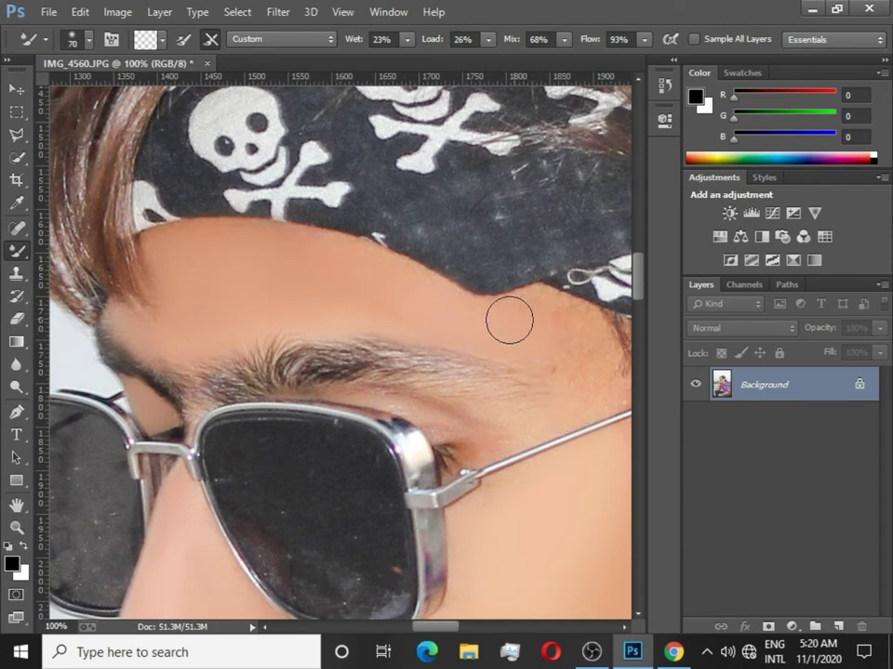
{"action": "left_click_drag", "start_coordinate": [573, 370], "coordinate": [560, 358]}
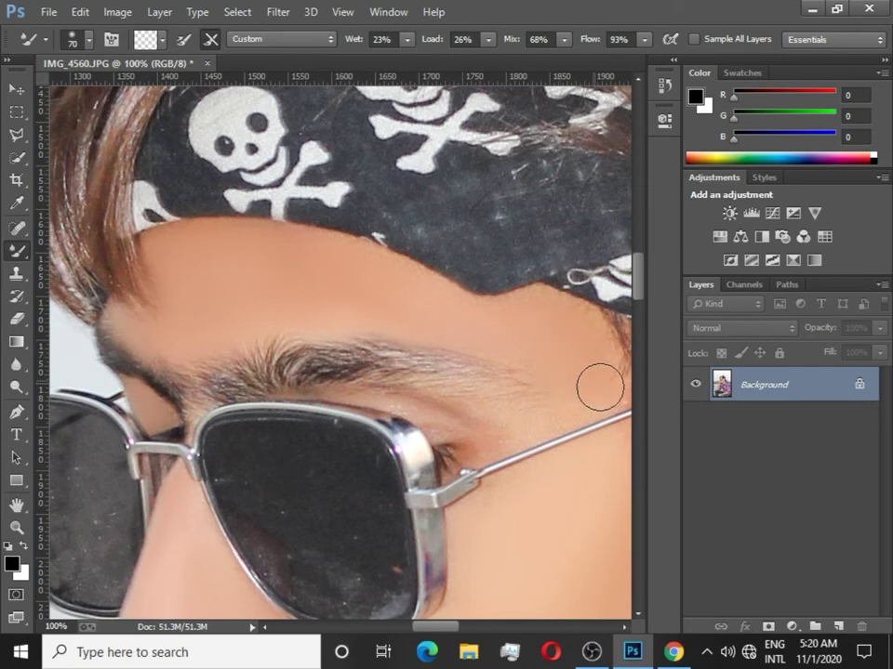
{"action": "left_click_drag", "start_coordinate": [600, 387], "coordinate": [572, 324]}
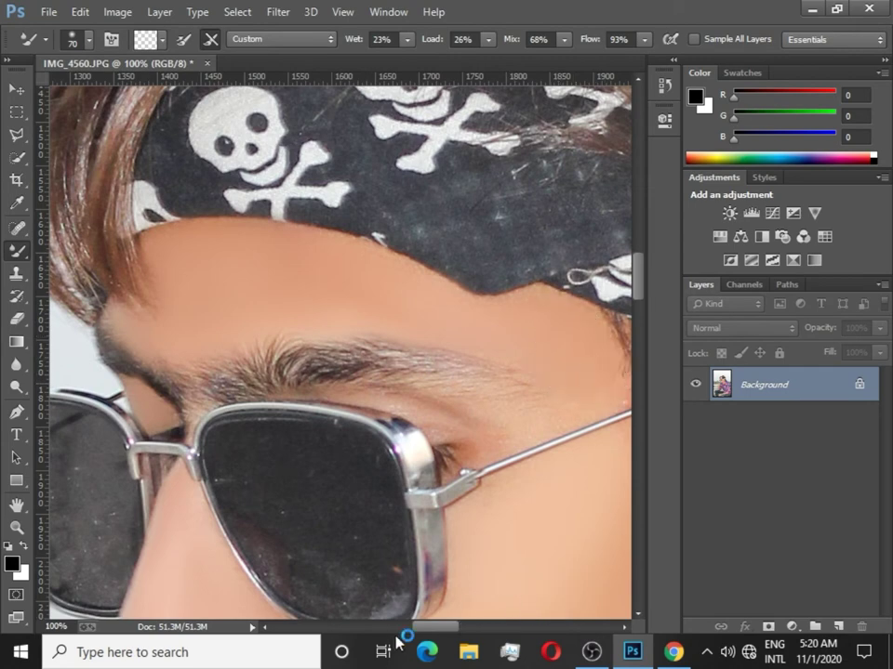
{"action": "key", "text": "bracketleft"}
{"action": "scroll", "coordinate": [446, 625], "scroll_direction": "right", "scroll_amount": 3}
Step: Blend the skin around the ear with a size 40–45 brush, then enlarge it to 50
{"action": "scroll", "coordinate": [446, 520], "scroll_direction": "down", "scroll_amount": 1}
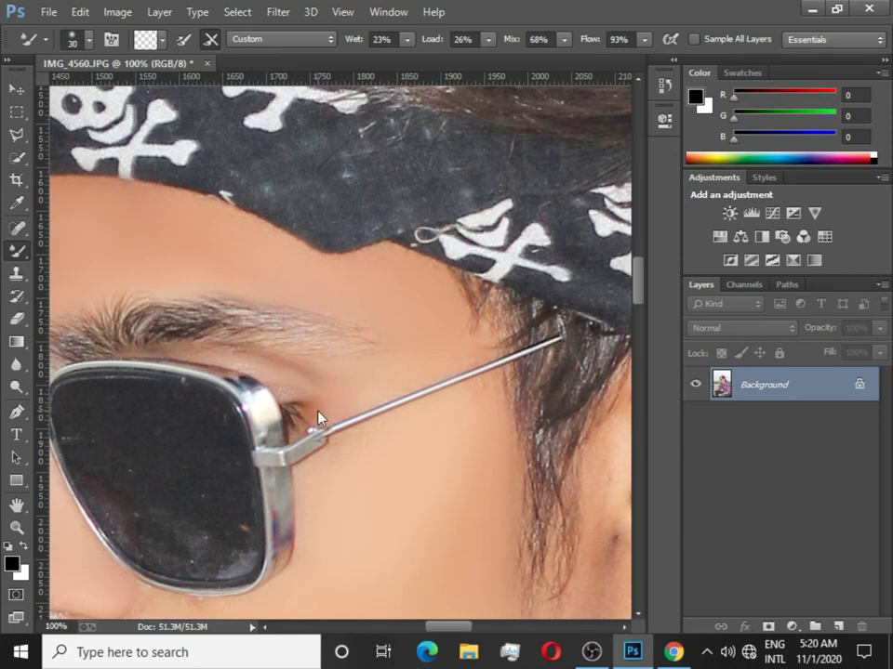
{"action": "scroll", "coordinate": [356, 574], "scroll_direction": "right", "scroll_amount": 5}
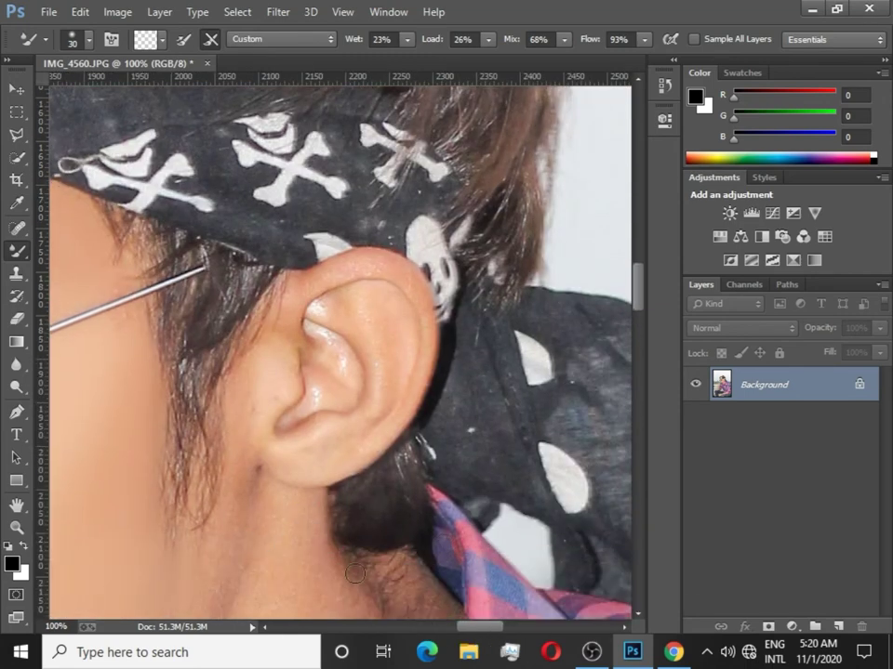
{"action": "scroll", "coordinate": [365, 383], "scroll_direction": "left", "scroll_amount": 3}
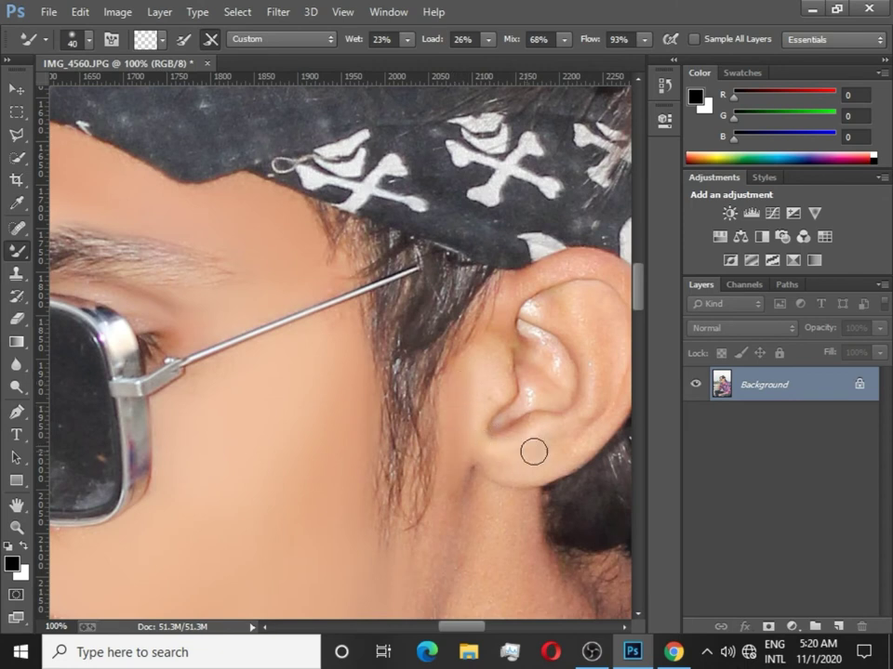
{"action": "key", "text": "bracketright"}
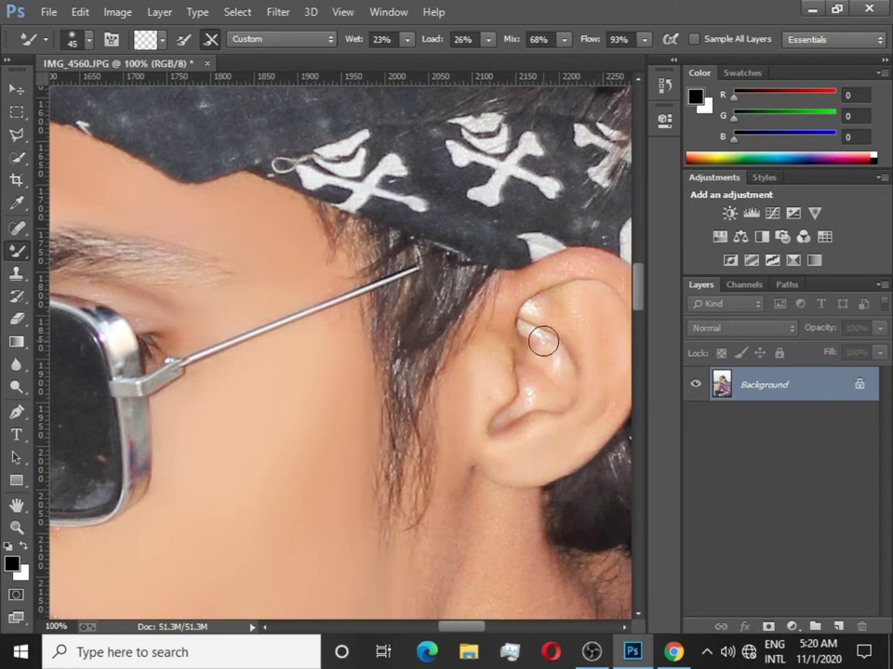
{"action": "key", "text": "bracketleft"}
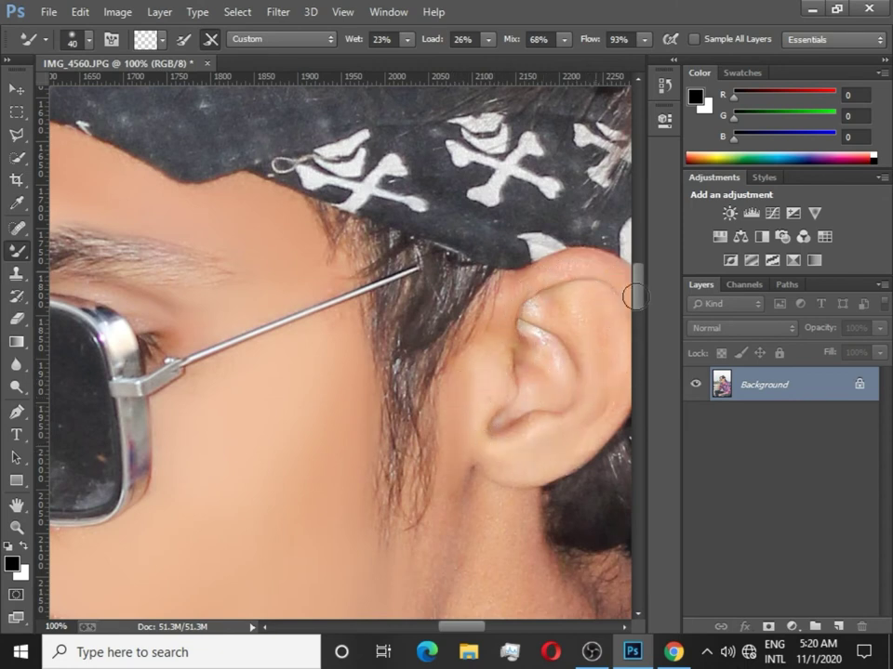
{"action": "scroll", "coordinate": [511, 350], "scroll_direction": "down", "scroll_amount": 5}
{"action": "key", "text": "bracketright"}
{"action": "key", "text": "bracketright"}
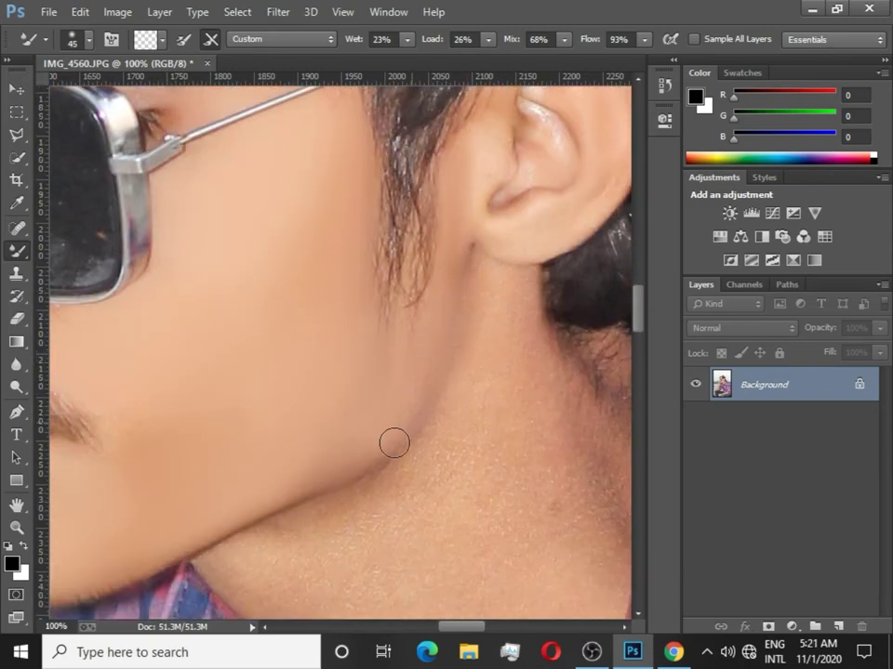
Step: Smooth the side of the neck below the ear down to the collar, using brush sizes 50–90
{"action": "mouse_move", "coordinate": [355, 449]}
{"action": "left_mouse_down"}
{"action": "mouse_move", "coordinate": [290, 384]}
{"action": "mouse_move", "coordinate": [144, 389]}
{"action": "left_mouse_up"}
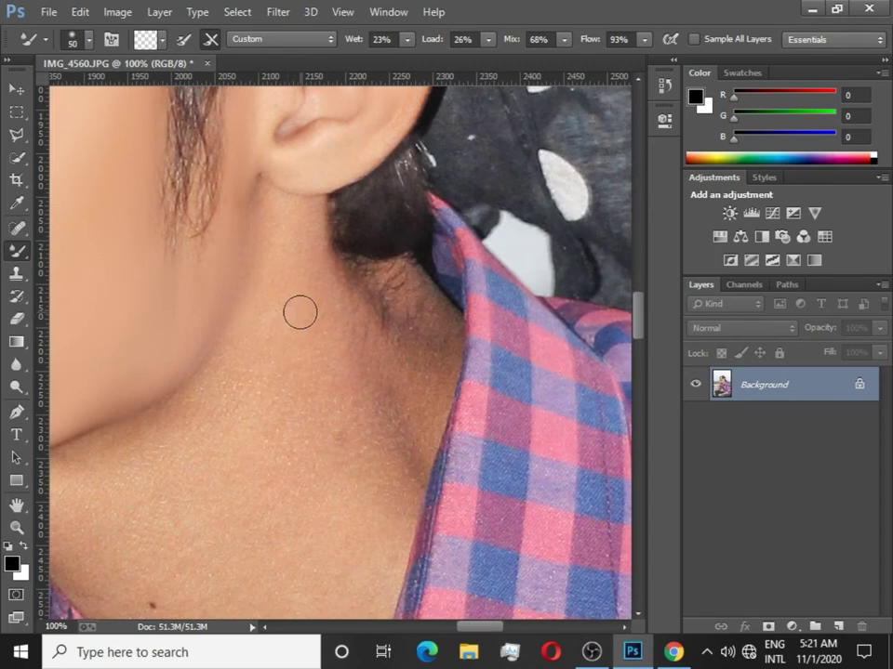
{"action": "key", "text": "bracketright"}
{"action": "key", "text": "bracketright"}
{"action": "key", "text": "bracketright"}
{"action": "mouse_move", "coordinate": [305, 271]}
{"action": "left_mouse_down"}
{"action": "mouse_move", "coordinate": [255, 360]}
{"action": "mouse_move", "coordinate": [264, 260]}
{"action": "mouse_move", "coordinate": [314, 309]}
{"action": "mouse_move", "coordinate": [318, 373]}
{"action": "mouse_move", "coordinate": [241, 479]}
{"action": "mouse_move", "coordinate": [263, 439]}
{"action": "mouse_move", "coordinate": [329, 402]}
{"action": "left_mouse_up"}
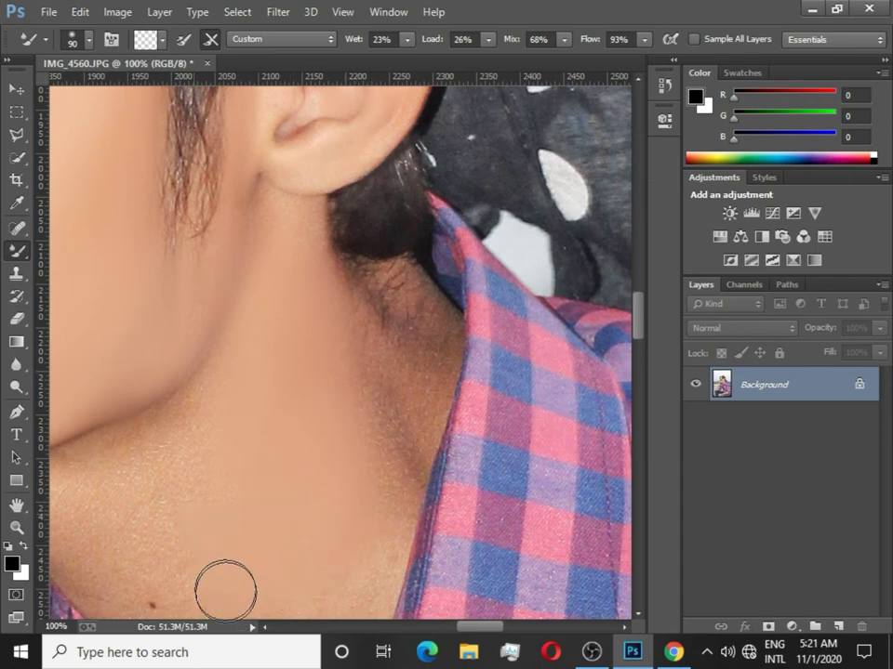
{"action": "key", "text": "bracketleft"}
{"action": "key", "text": "bracketleft"}
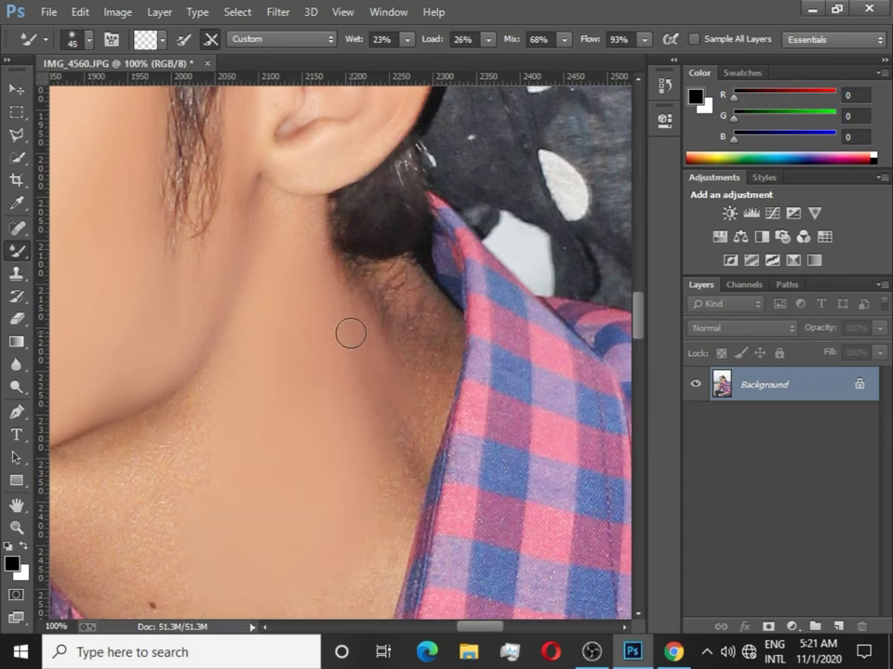
{"action": "key", "text": "bracketright"}
{"action": "key", "text": "bracketright"}
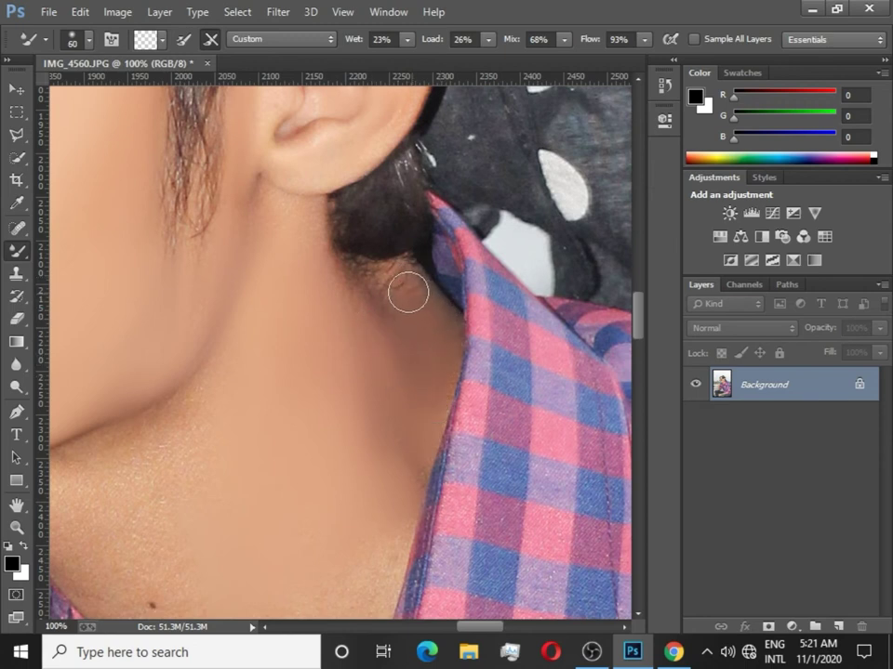
{"action": "key", "text": "bracketleft"}
{"action": "key", "text": "bracketright"}
{"action": "key", "text": "bracketright"}
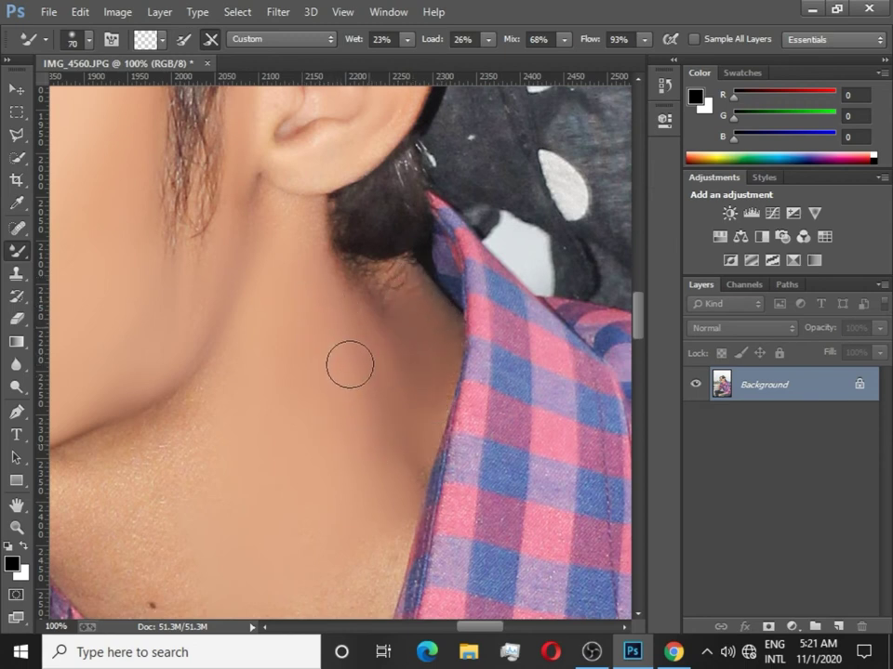
{"action": "left_click", "coordinate": [385, 533]}
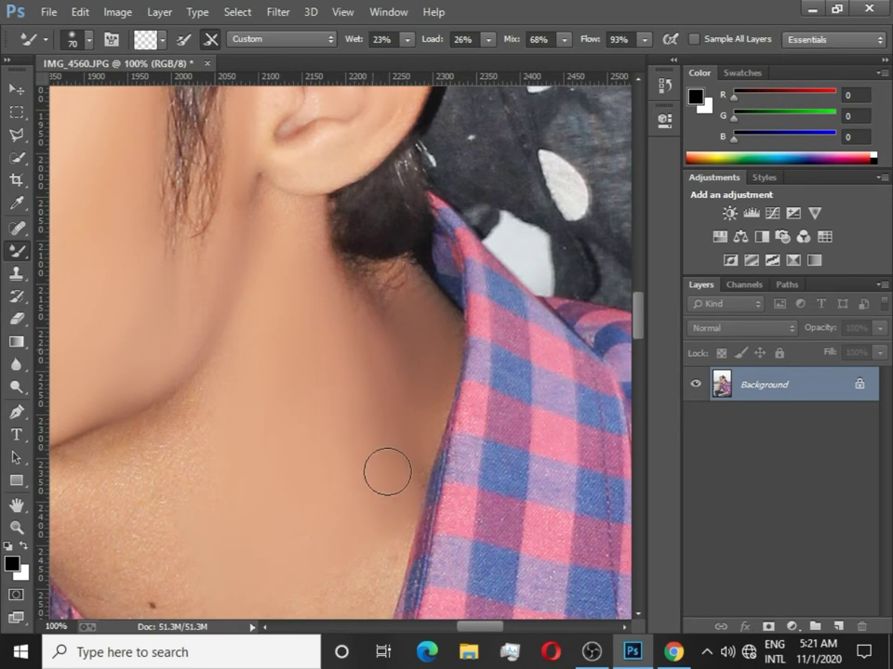
Step: Blend away the lower-neck mole and smooth the neck crease with a size 80–100 brush
{"action": "scroll", "coordinate": [293, 439], "scroll_direction": "down", "scroll_amount": 3}
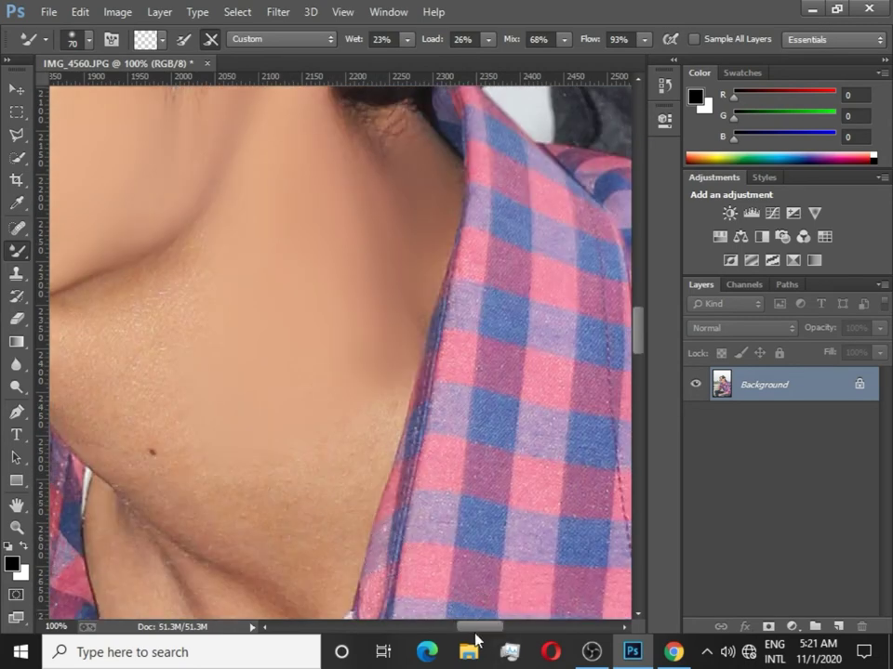
{"action": "left_click_drag", "start_coordinate": [475, 630], "coordinate": [470, 630]}
{"action": "key", "text": "bracketright"}
{"action": "key", "text": "bracketright"}
{"action": "key", "text": "bracketright"}
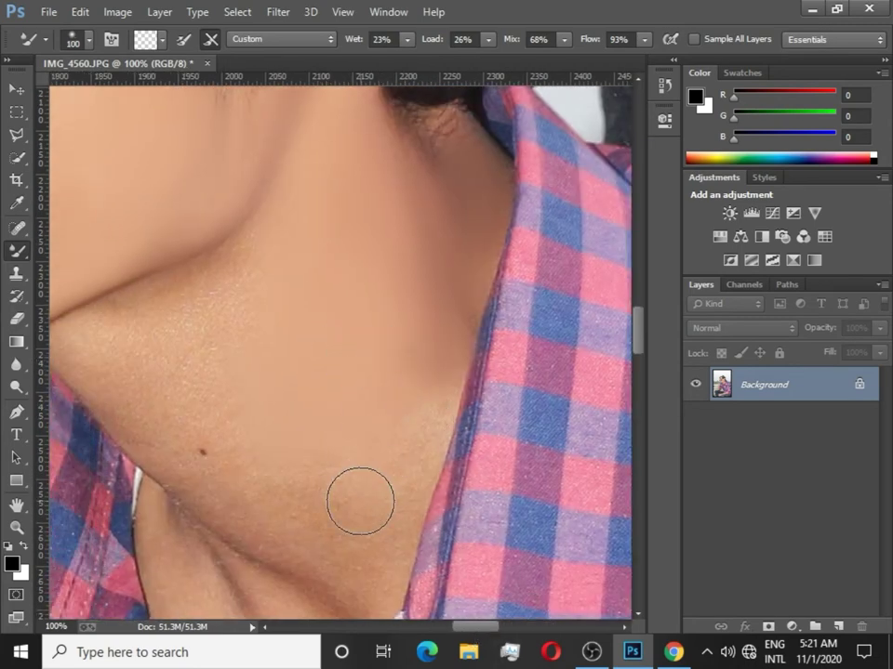
{"action": "key", "text": "bracketleft"}
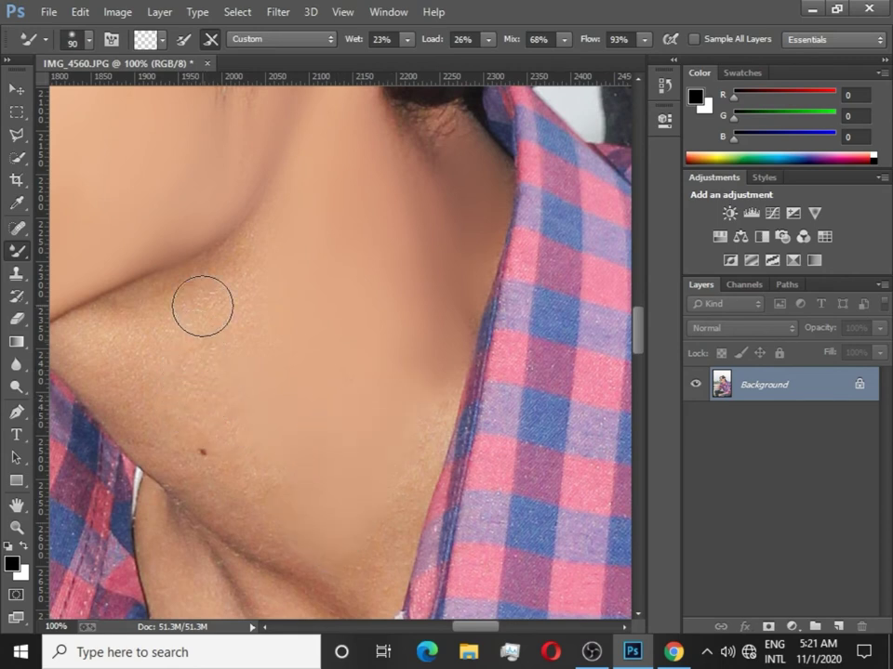
{"action": "key", "text": "bracketright"}
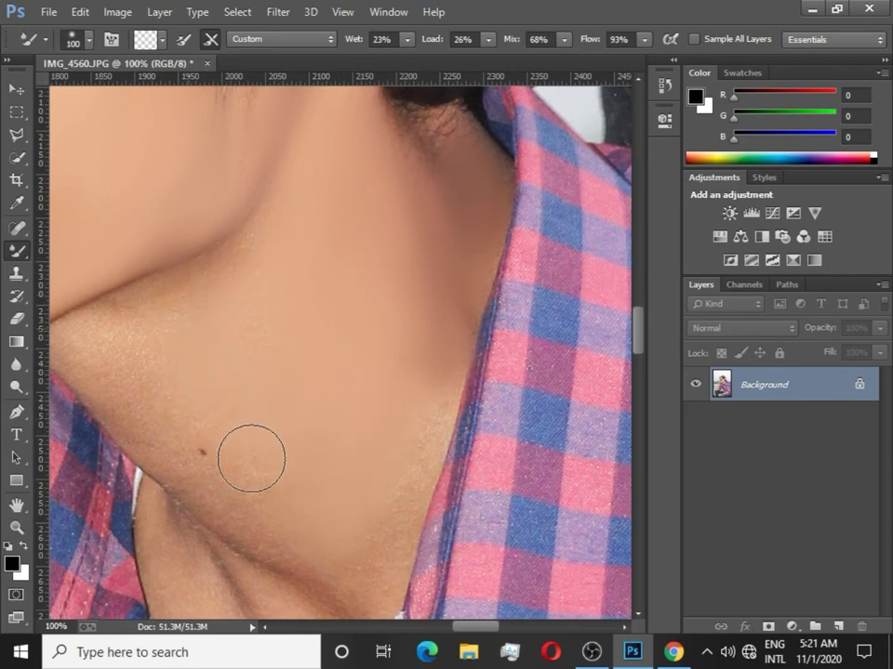
{"action": "left_click_drag", "start_coordinate": [251, 458], "coordinate": [233, 478]}
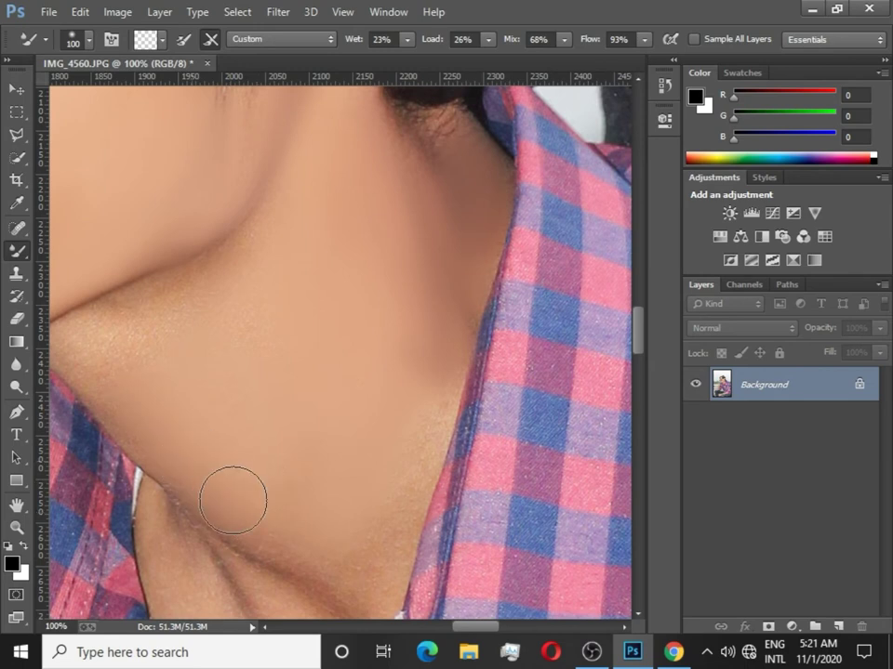
{"action": "key", "text": "bracketleft"}
{"action": "key", "text": "bracketleft"}
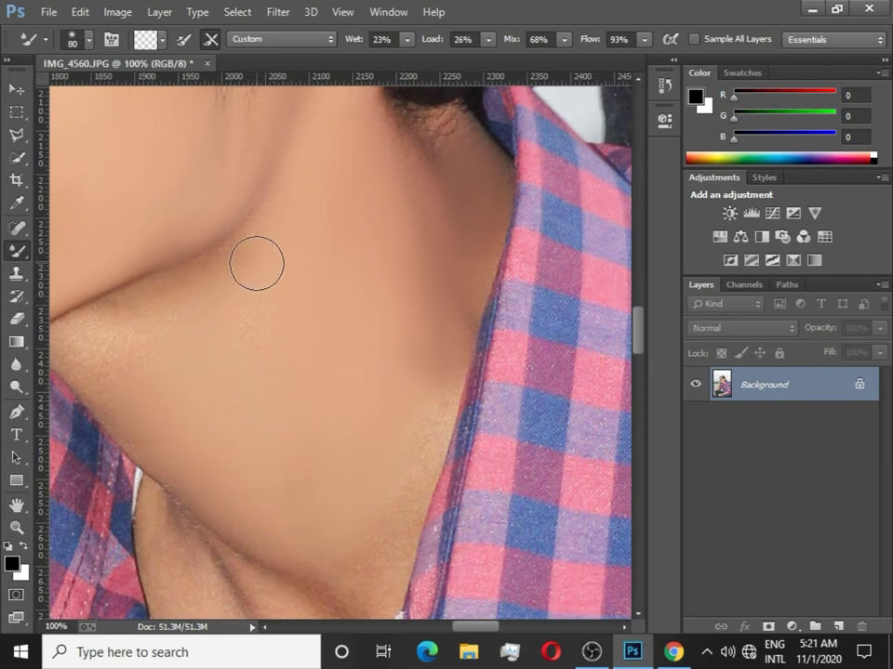
{"action": "mouse_move", "coordinate": [256, 263]}
{"action": "left_mouse_down"}
{"action": "mouse_move", "coordinate": [128, 315]}
{"action": "mouse_move", "coordinate": [225, 288]}
{"action": "mouse_move", "coordinate": [177, 294]}
{"action": "mouse_move", "coordinate": [106, 332]}
{"action": "mouse_move", "coordinate": [102, 306]}
{"action": "left_mouse_up"}
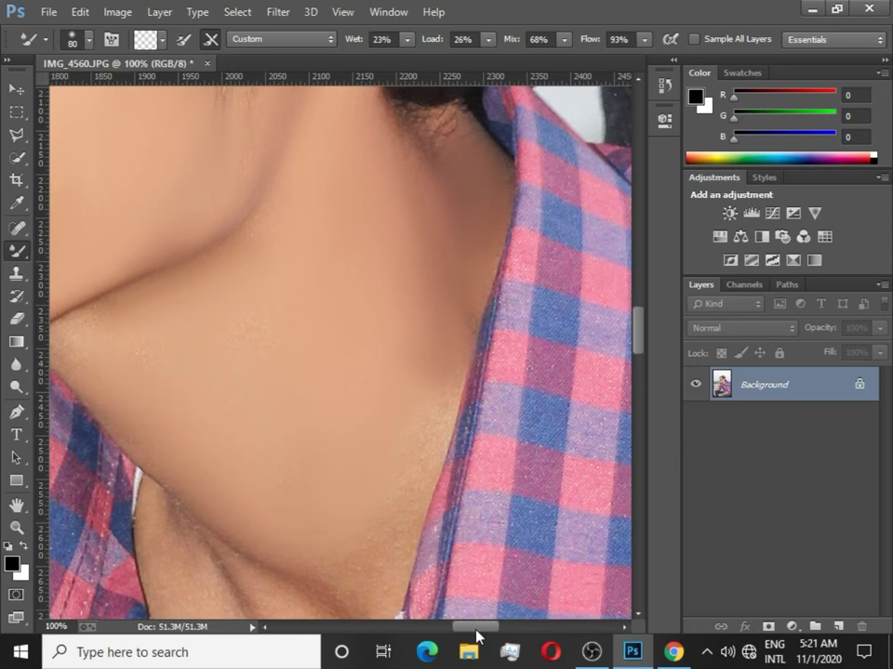
{"action": "left_click_drag", "start_coordinate": [476, 636], "coordinate": [463, 634]}
{"action": "key", "text": "bracketleft"}
{"action": "key", "text": "bracketleft"}
{"action": "key", "text": "bracketleft"}
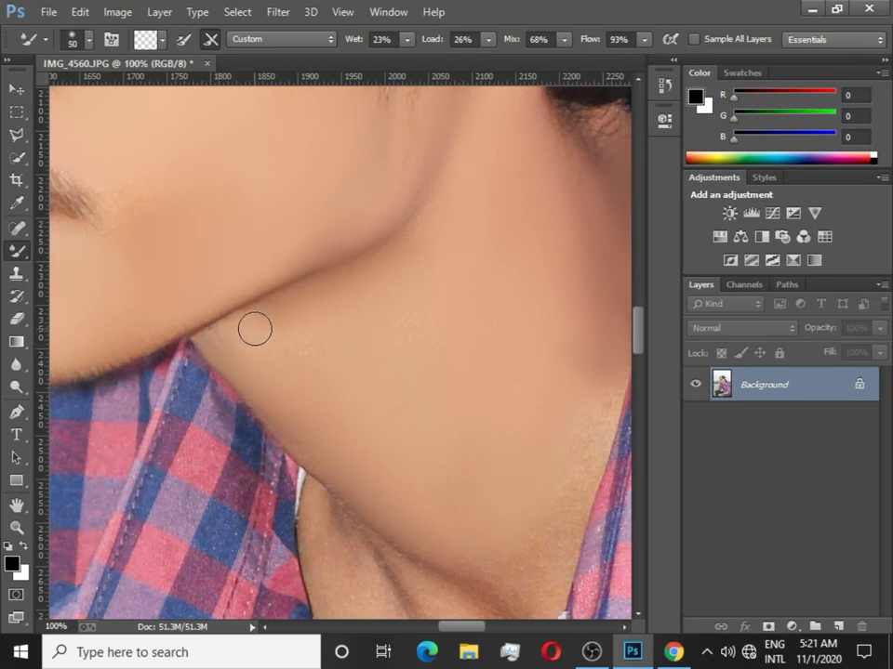
Step: Move down to the chest opening and size the brush between 60 and 70 for the collar area
{"action": "key", "text": "bracketright"}
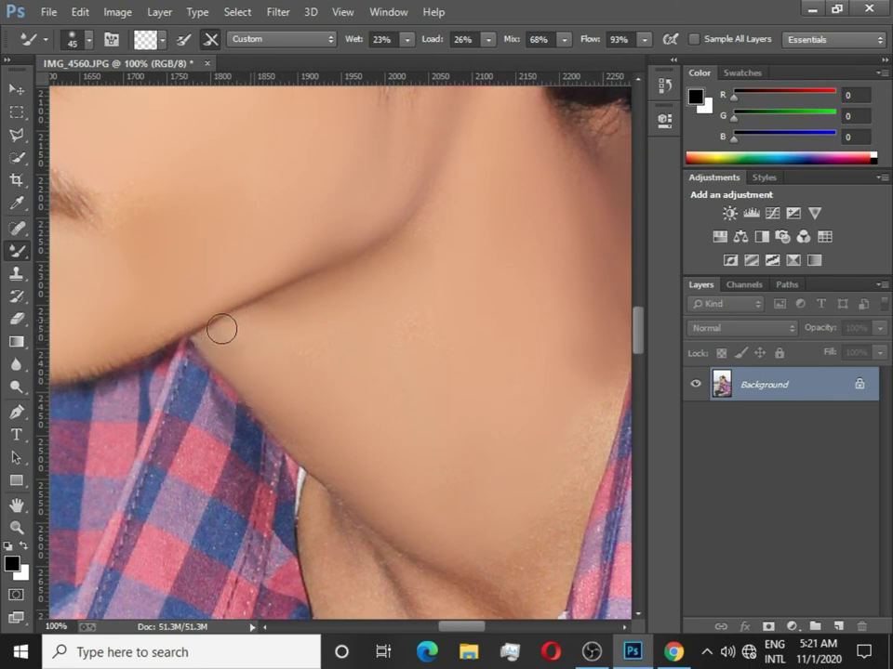
{"action": "scroll", "coordinate": [283, 321], "scroll_direction": "down", "scroll_amount": 1}
{"action": "key", "text": "bracketright"}
{"action": "key", "text": "bracketright"}
{"action": "key", "text": "bracketright"}
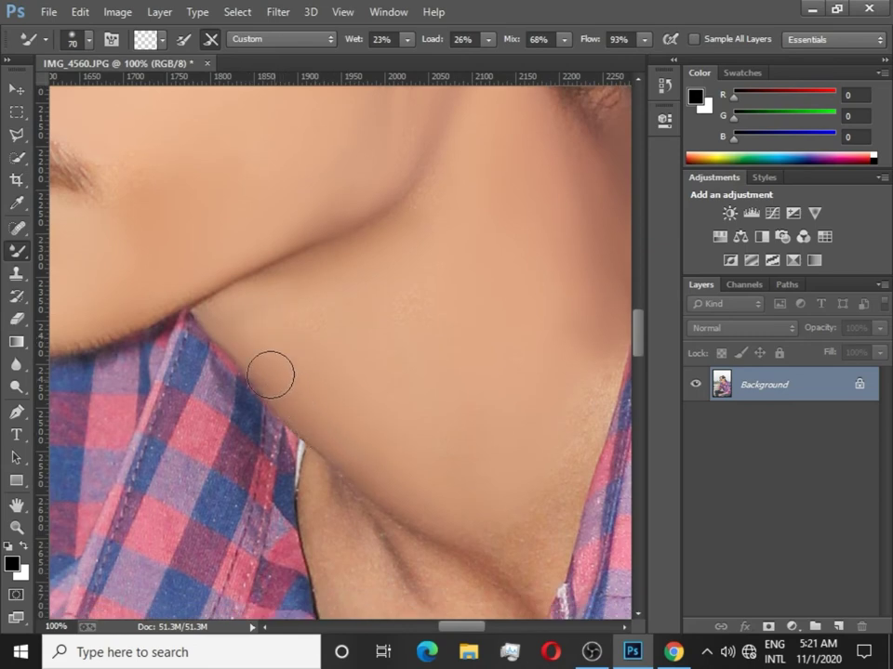
{"action": "scroll", "coordinate": [275, 367], "scroll_direction": "down", "scroll_amount": 4}
{"action": "scroll", "coordinate": [377, 347], "scroll_direction": "down", "scroll_amount": 3}
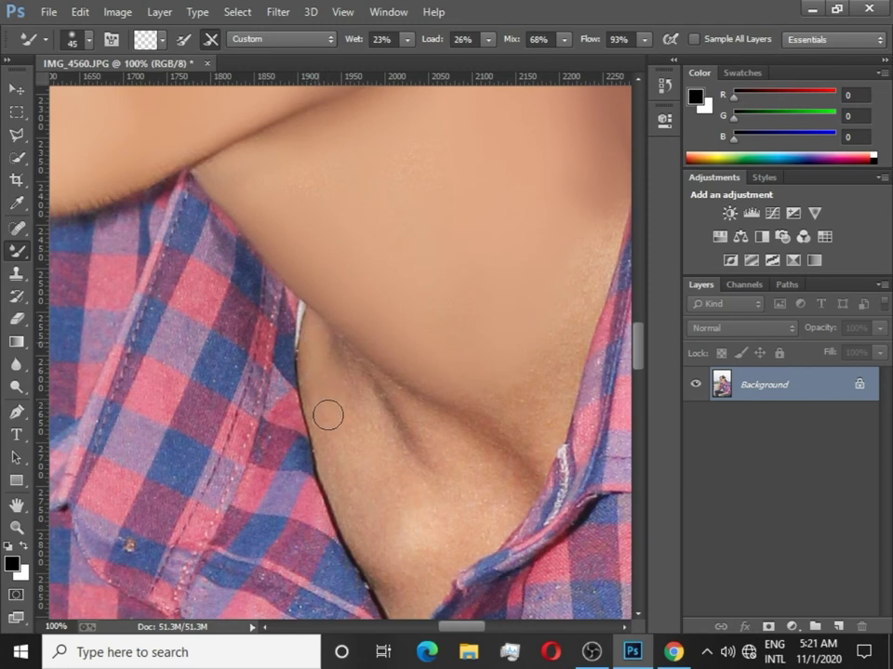
{"action": "key", "text": "bracketright"}
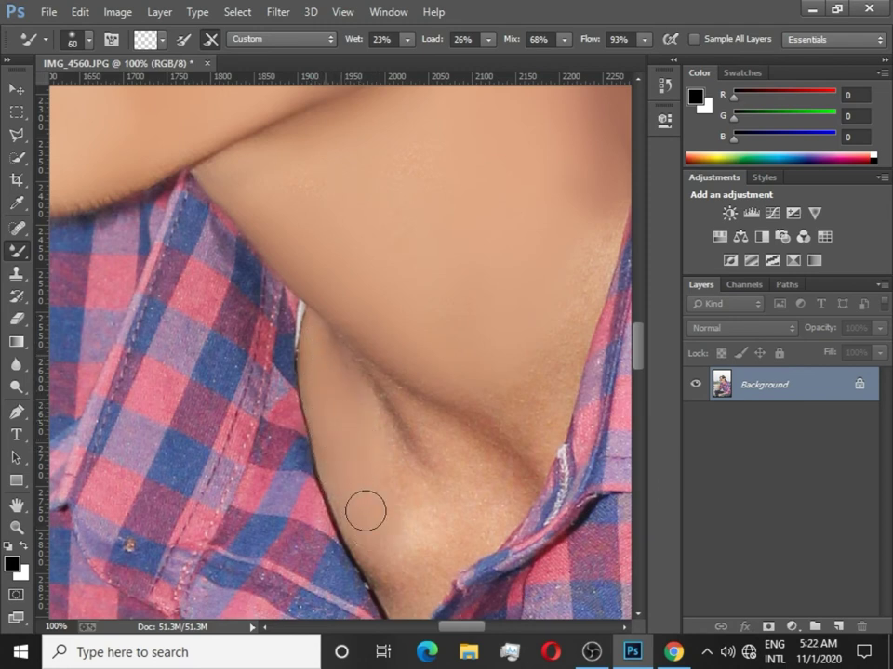
{"action": "key", "text": "bracketright"}
{"action": "scroll", "coordinate": [372, 503], "scroll_direction": "down", "scroll_amount": 4}
{"action": "key", "text": "bracketleft"}
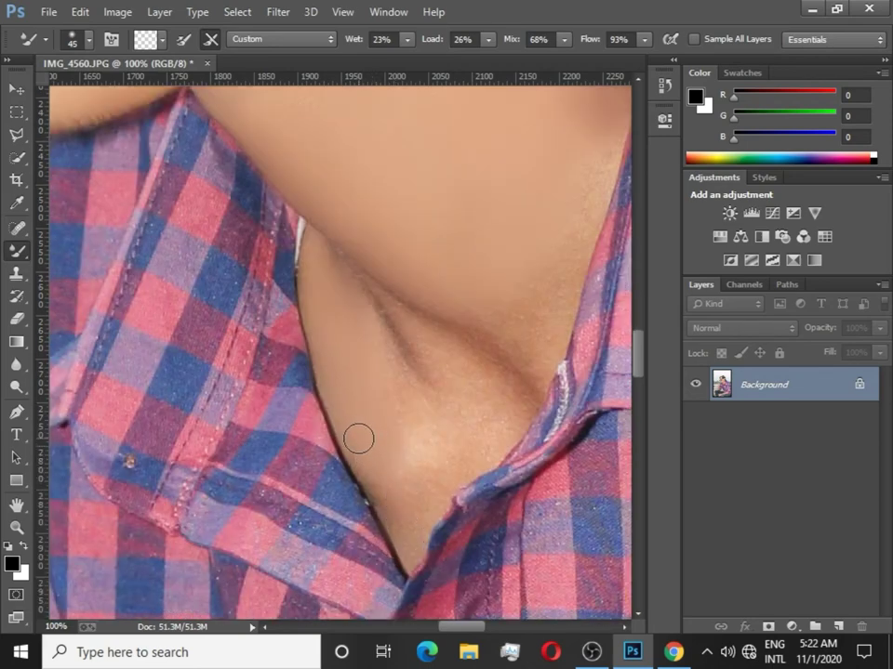
{"action": "key", "text": "bracketright"}
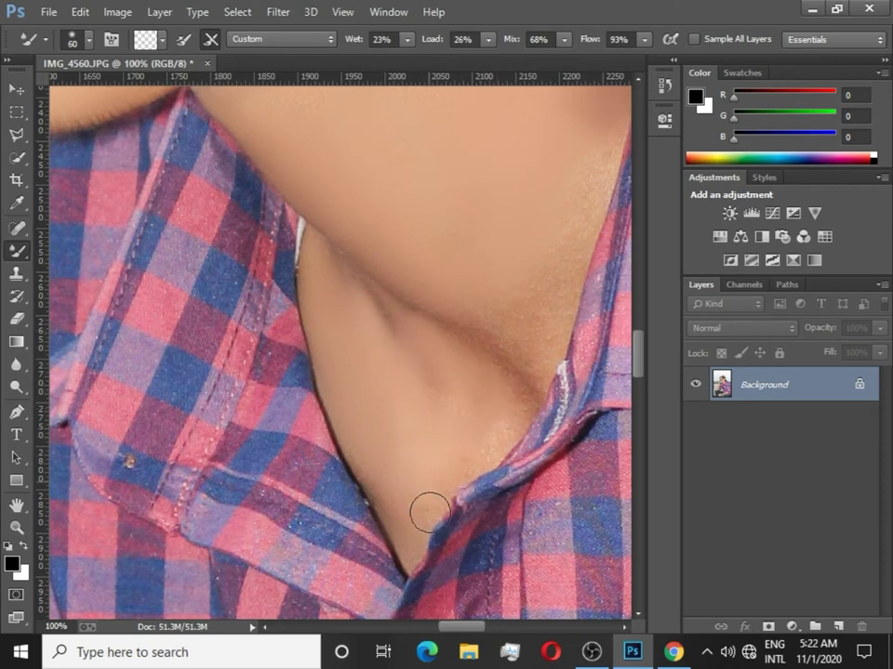
Step: Blend the chest skin along the collar's inner edge into the shirt's V, narrowing the brush to 40
{"action": "key", "text": "bracketleft"}
{"action": "key", "text": "bracketleft"}
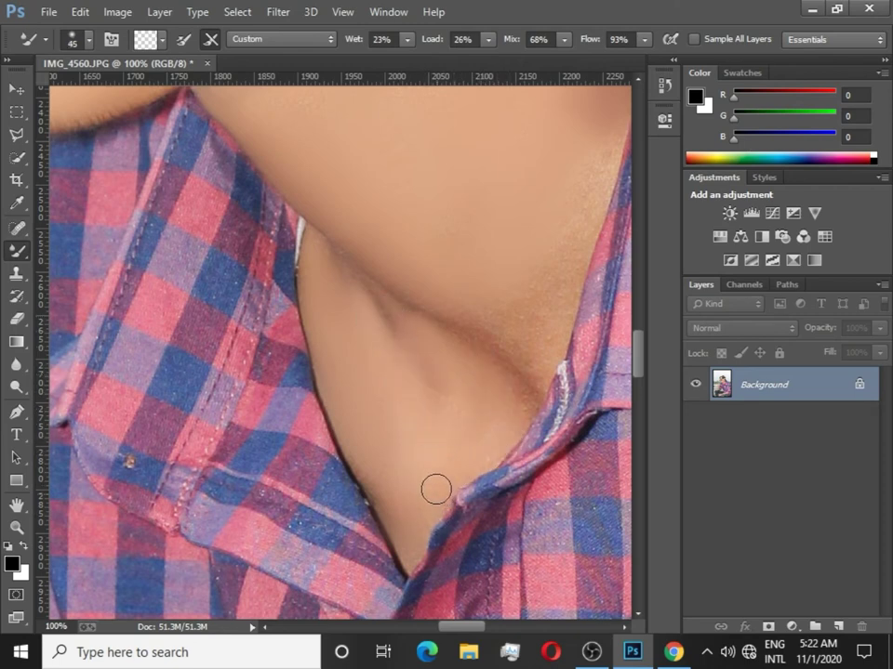
{"action": "scroll", "coordinate": [436, 489], "scroll_direction": "up", "scroll_amount": 1}
{"action": "key", "text": "bracketright"}
{"action": "key", "text": "bracketright"}
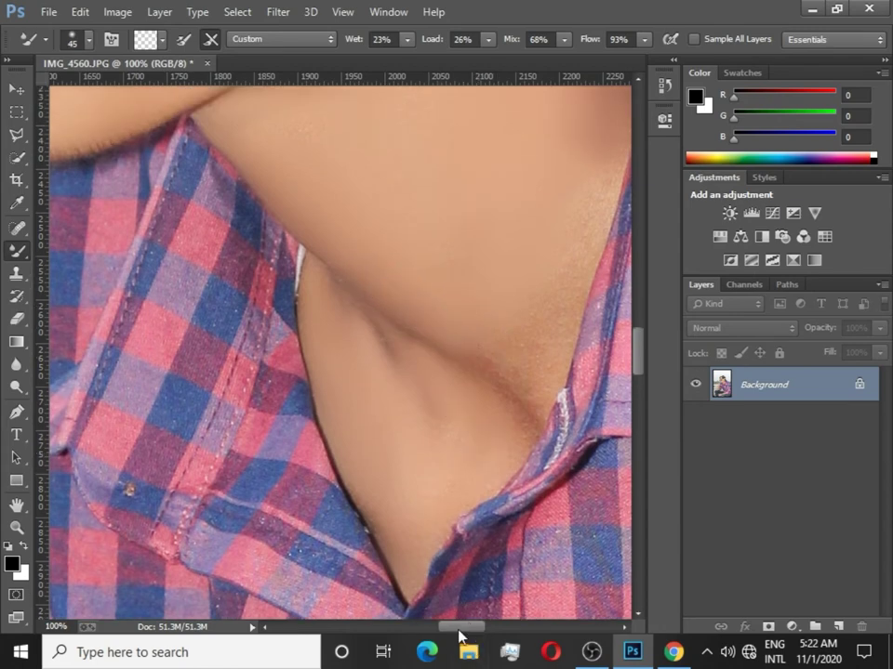
{"action": "left_click_drag", "start_coordinate": [461, 635], "coordinate": [470, 635]}
{"action": "key", "text": "bracketright"}
{"action": "key", "text": "bracketright"}
{"action": "scroll", "coordinate": [451, 377], "scroll_direction": "up", "scroll_amount": 5}
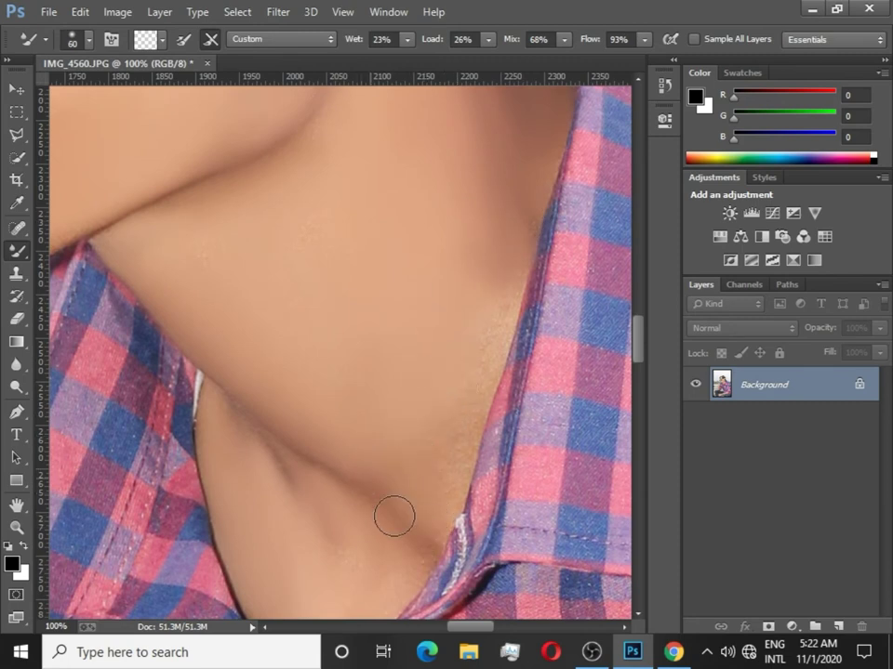
{"action": "key", "text": "bracketleft"}
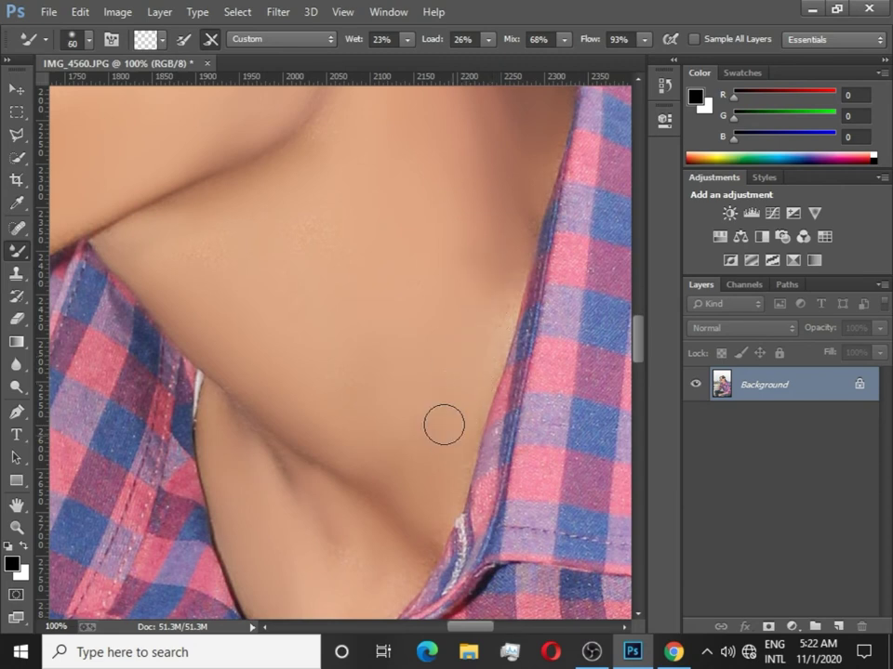
{"action": "key", "text": "bracketleft"}
{"action": "key", "text": "bracketleft"}
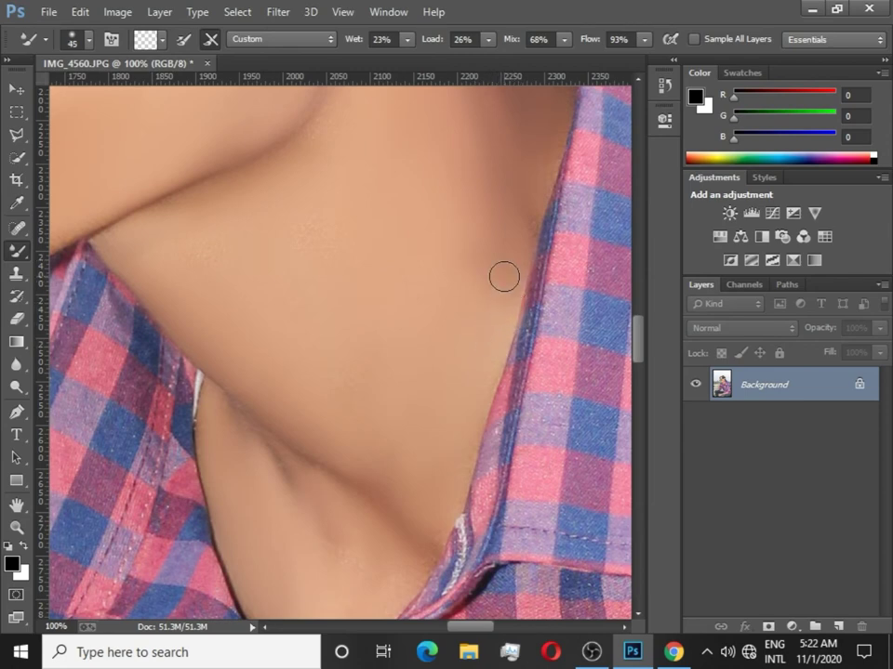
Step: Zoom out to view the whole portrait, then zoom back in close on the face
{"action": "key", "text": "ctrl+minus"}
{"action": "key", "text": "ctrl+minus"}
{"action": "key", "text": "ctrl+minus"}
{"action": "key", "text": "ctrl+minus"}
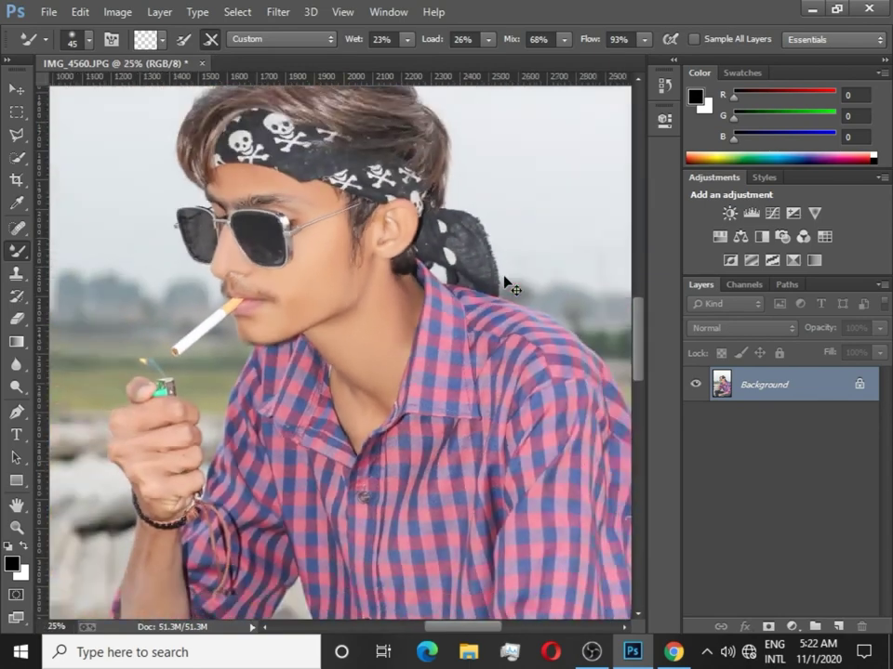
{"action": "key", "text": "ctrl+minus"}
{"action": "key", "text": "ctrl+plus"}
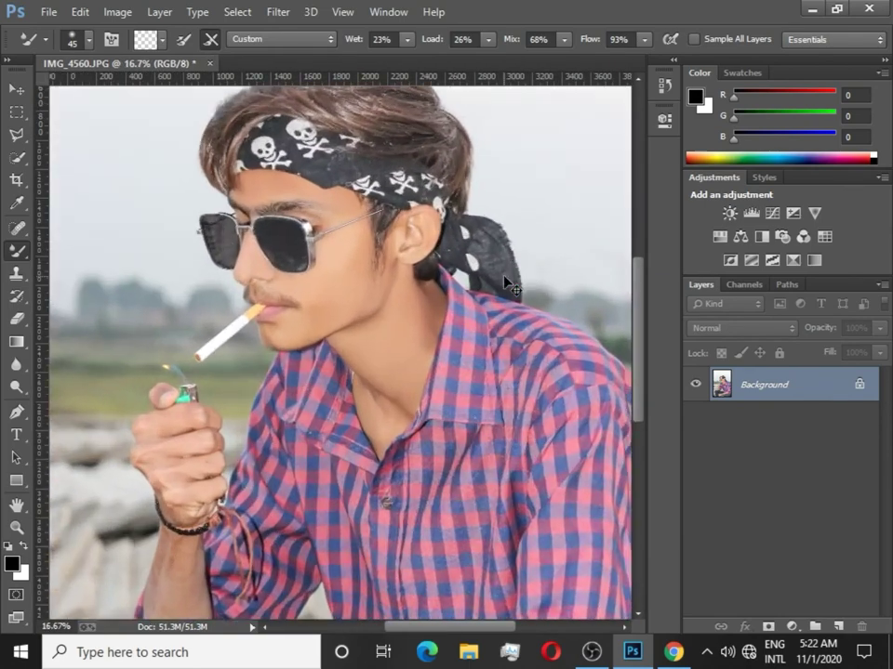
{"action": "key", "text": "ctrl+plus"}
{"action": "key", "text": "ctrl+plus"}
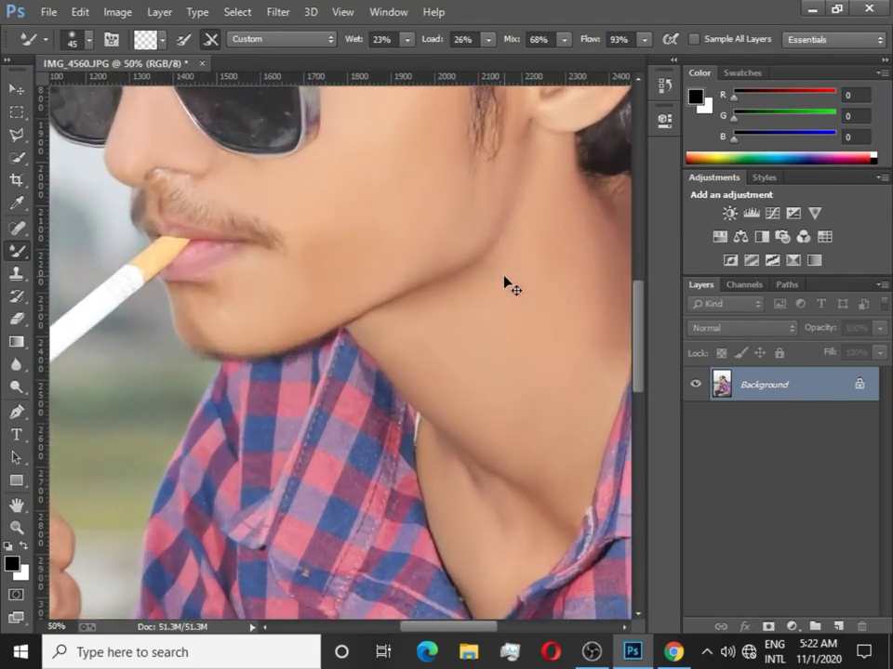
{"action": "key", "text": "ctrl+plus"}
{"action": "scroll", "coordinate": [512, 265], "scroll_direction": "up", "scroll_amount": 1}
{"action": "scroll", "coordinate": [513, 264], "scroll_direction": "up", "scroll_amount": 1}
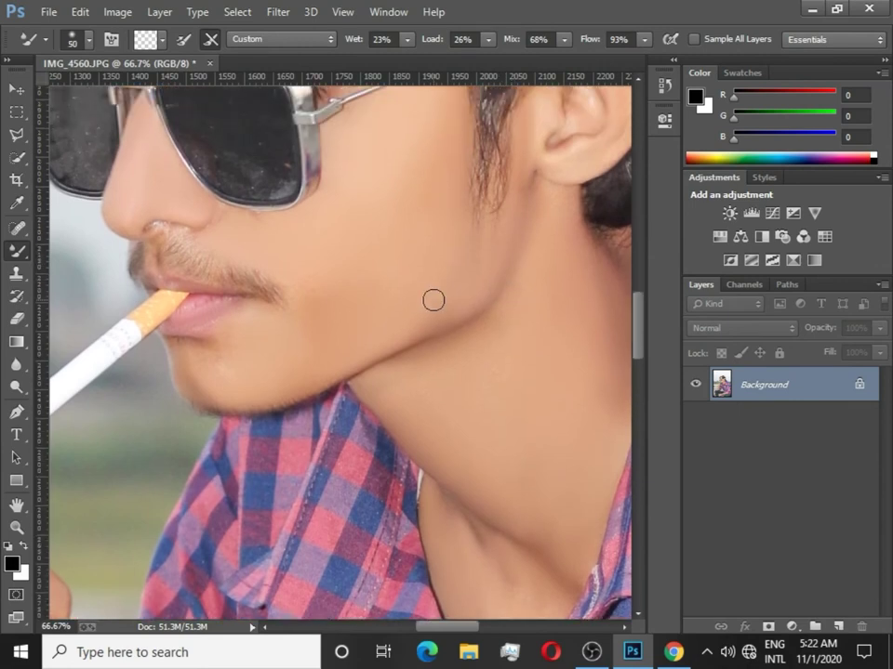
Step: Blend the lower cheek and jawline skin, shrinking the brush for the jaw and hand
{"action": "key", "text": "bracketright"}
{"action": "key", "text": "bracketright"}
{"action": "key", "text": "bracketright"}
{"action": "key", "text": "bracketright"}
{"action": "key", "text": "bracketleft"}
{"action": "key", "text": "bracketright"}
{"action": "key", "text": "bracketright"}
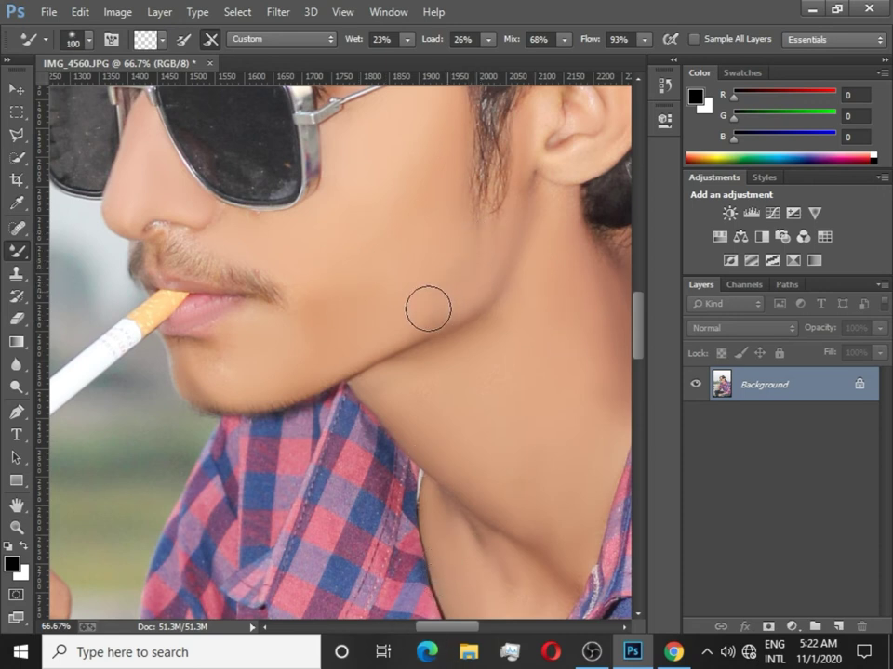
{"action": "key", "text": "bracketleft"}
{"action": "key", "text": "bracketleft"}
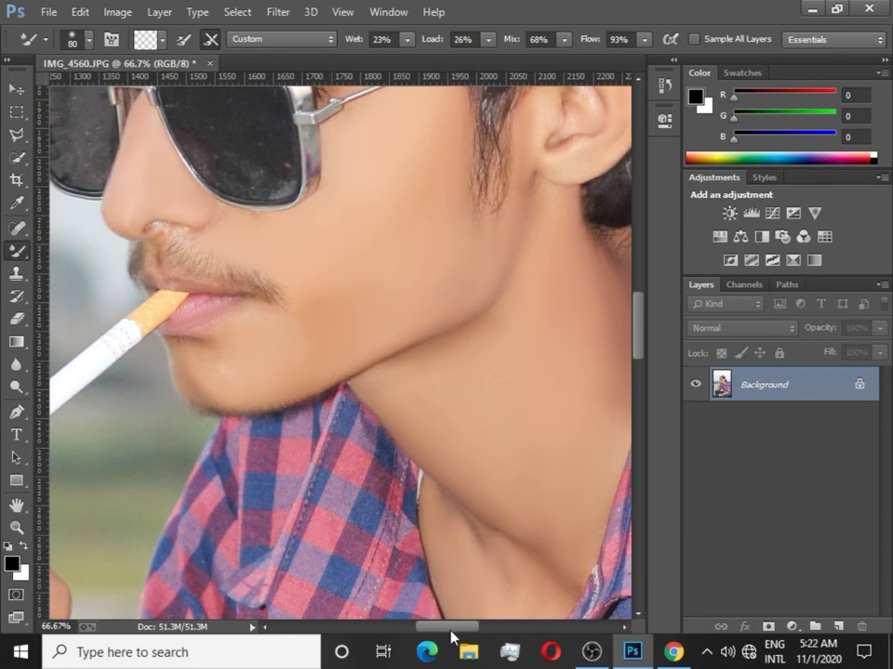
{"action": "scroll", "coordinate": [343, 582], "scroll_direction": "down", "scroll_amount": 5}
{"action": "scroll", "coordinate": [342, 581], "scroll_direction": "left", "scroll_amount": 5}
{"action": "key", "text": "bracketleft"}
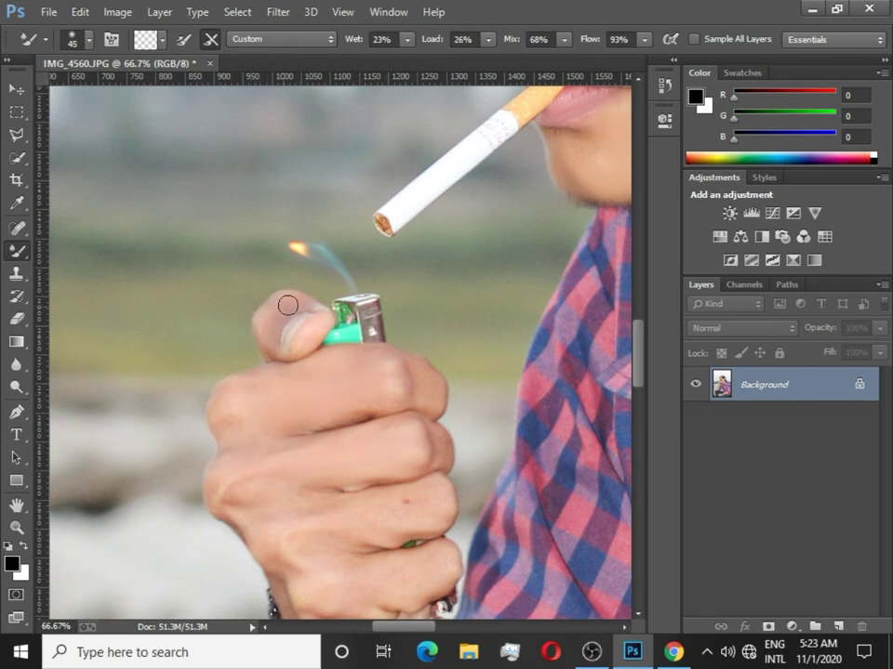
Step: Resize the Mixer Brush for the knuckles and wrist of the hand gripping the lighter
{"action": "scroll", "coordinate": [428, 385], "scroll_direction": "down", "scroll_amount": 2}
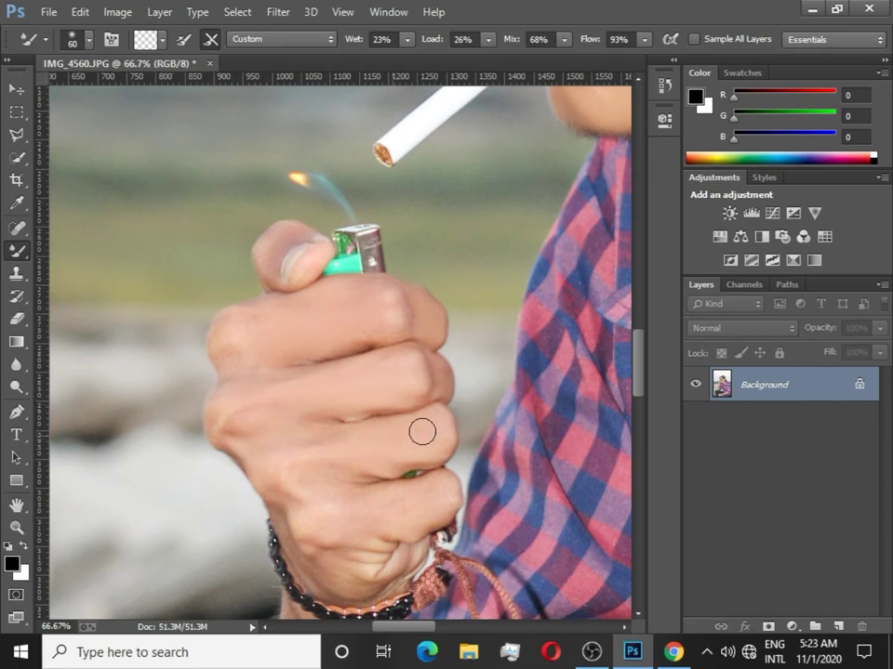
{"action": "scroll", "coordinate": [422, 431], "scroll_direction": "down", "scroll_amount": 2}
{"action": "key", "text": "bracketright"}
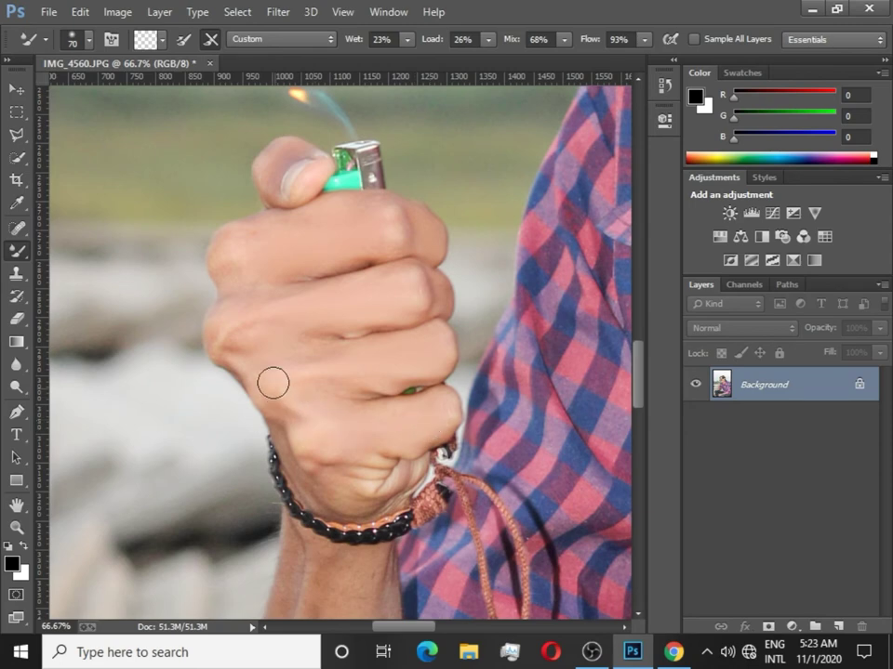
{"action": "key", "text": "bracketleft"}
{"action": "key", "text": "bracketleft"}
{"action": "scroll", "coordinate": [333, 352], "scroll_direction": "down", "scroll_amount": 3}
{"action": "scroll", "coordinate": [324, 385], "scroll_direction": "down", "scroll_amount": 1}
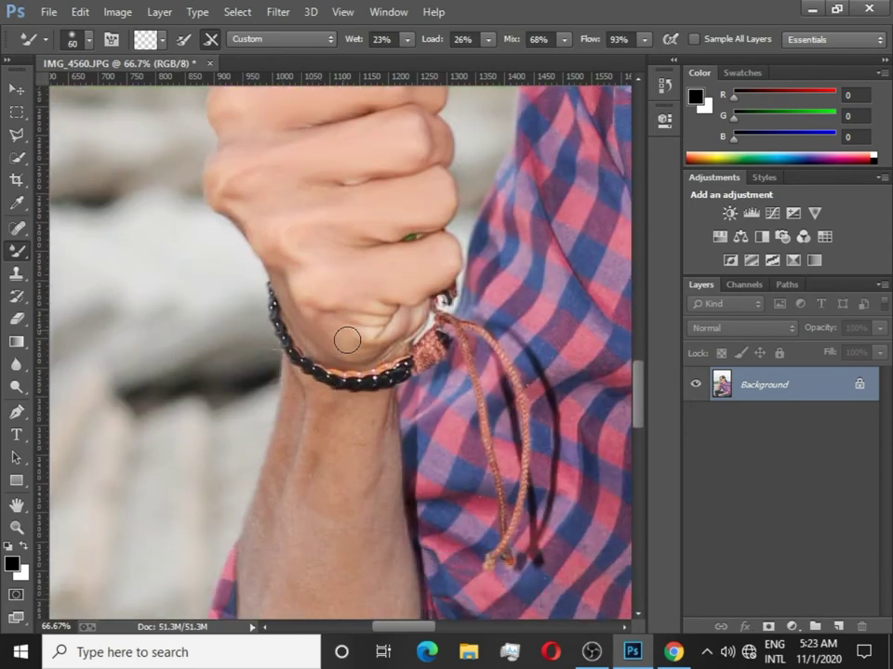
{"action": "scroll", "coordinate": [317, 372], "scroll_direction": "down", "scroll_amount": 3}
Step: Enlarge the Mixer Brush and blend the lower forearm skin with a long stroke
{"action": "scroll", "coordinate": [307, 390], "scroll_direction": "down", "scroll_amount": 2}
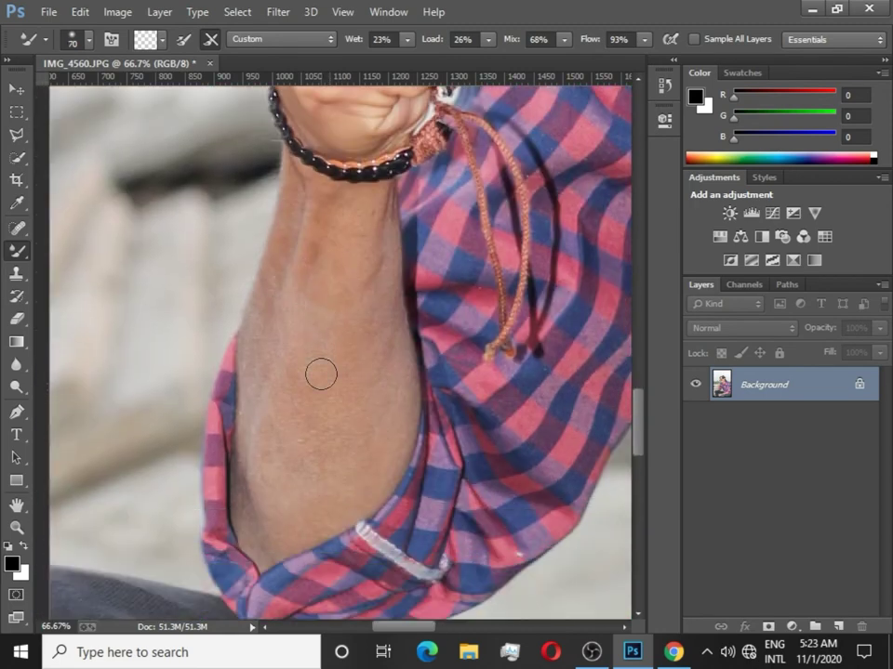
{"action": "key", "text": "bracketright"}
{"action": "key", "text": "bracketright"}
{"action": "key", "text": "bracketright"}
{"action": "key", "text": "bracketright"}
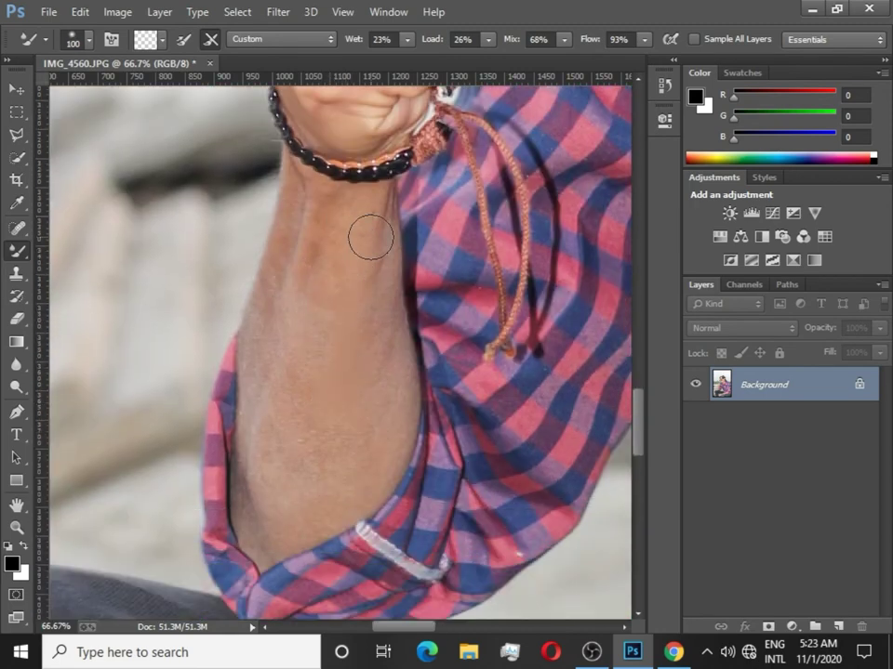
{"action": "key", "text": "bracketleft"}
{"action": "key", "text": "bracketleft"}
{"action": "key", "text": "bracketleft"}
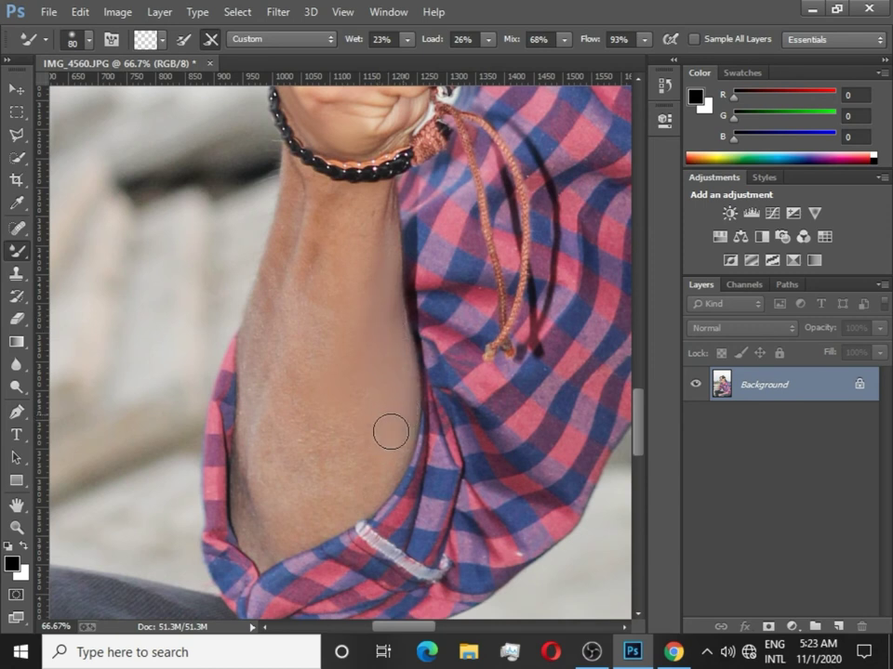
{"action": "key", "text": "bracketright"}
{"action": "key", "text": "bracketright"}
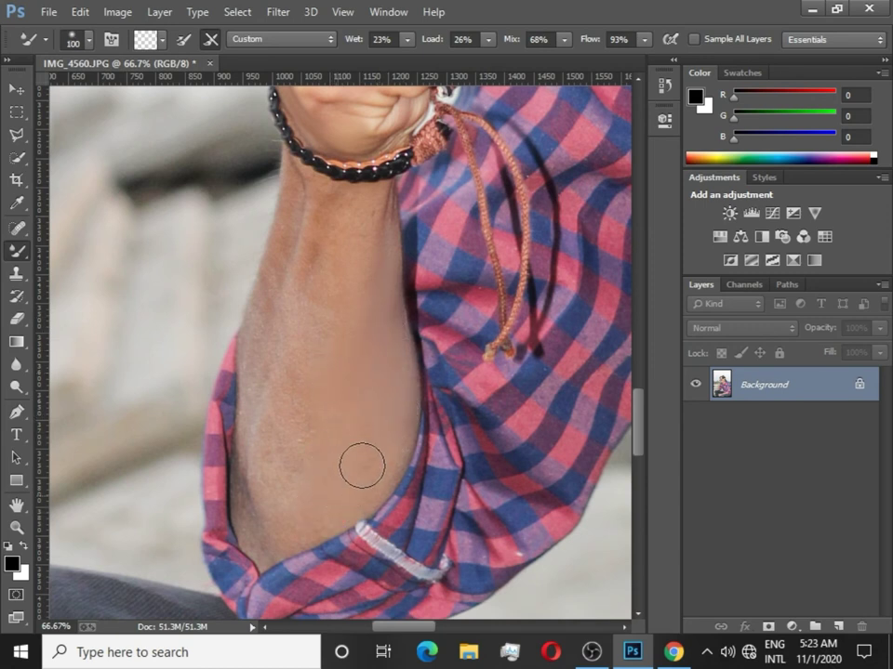
{"action": "key", "text": "bracketright"}
{"action": "key", "text": "bracketright"}
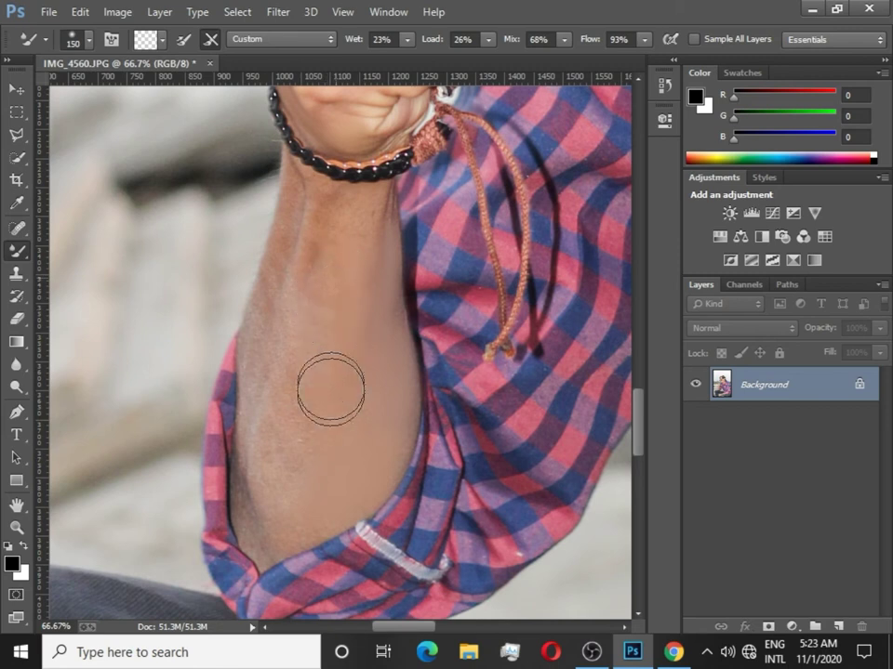
{"action": "left_click_drag", "start_coordinate": [319, 324], "coordinate": [305, 479]}
{"action": "key", "text": "bracketleft"}
{"action": "key", "text": "bracketleft"}
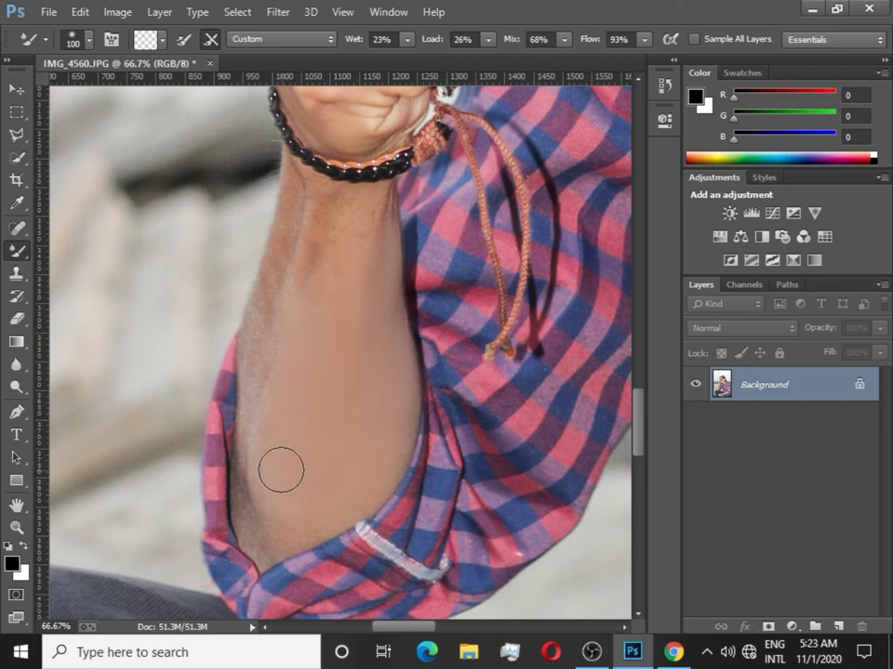
{"action": "key", "text": "bracketleft"}
{"action": "key", "text": "bracketleft"}
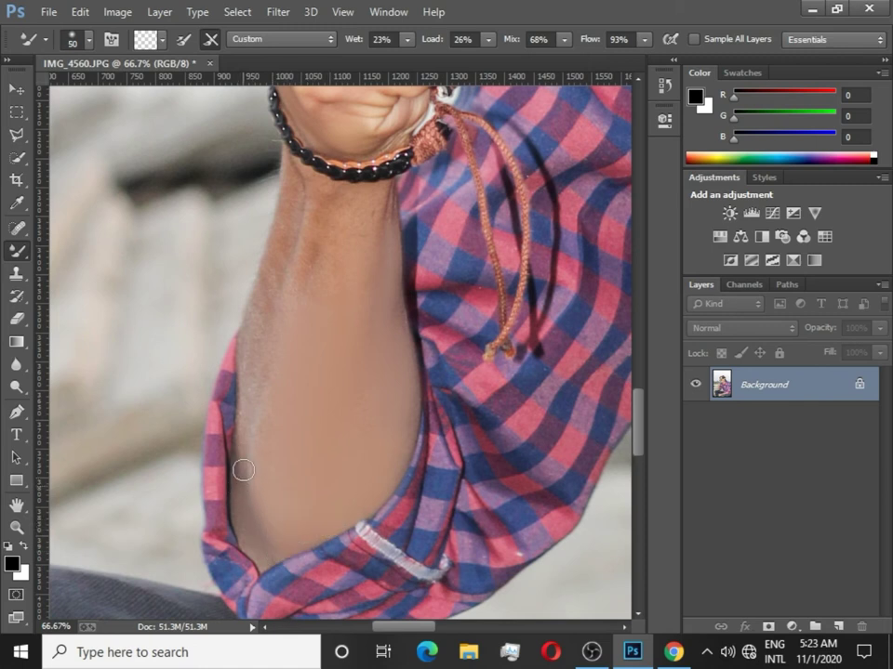
Step: Blend the upper forearm skin up to the bracelet with a smaller brush
{"action": "key", "text": "bracketright"}
{"action": "key", "text": "bracketright"}
{"action": "key", "text": "bracketleft"}
{"action": "scroll", "coordinate": [255, 322], "scroll_direction": "up", "scroll_amount": 1}
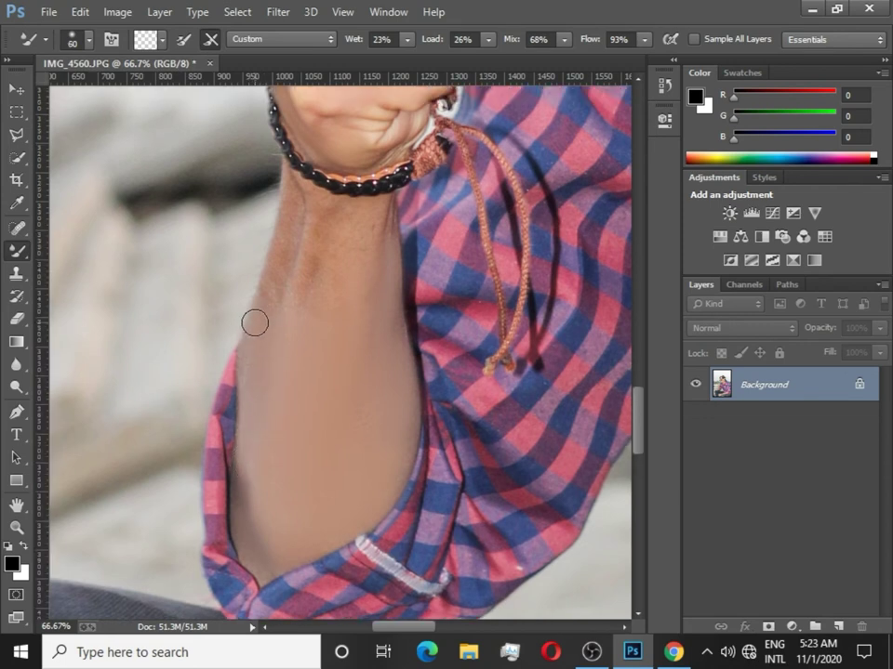
{"action": "key", "text": "bracketright"}
{"action": "scroll", "coordinate": [284, 272], "scroll_direction": "up", "scroll_amount": 3}
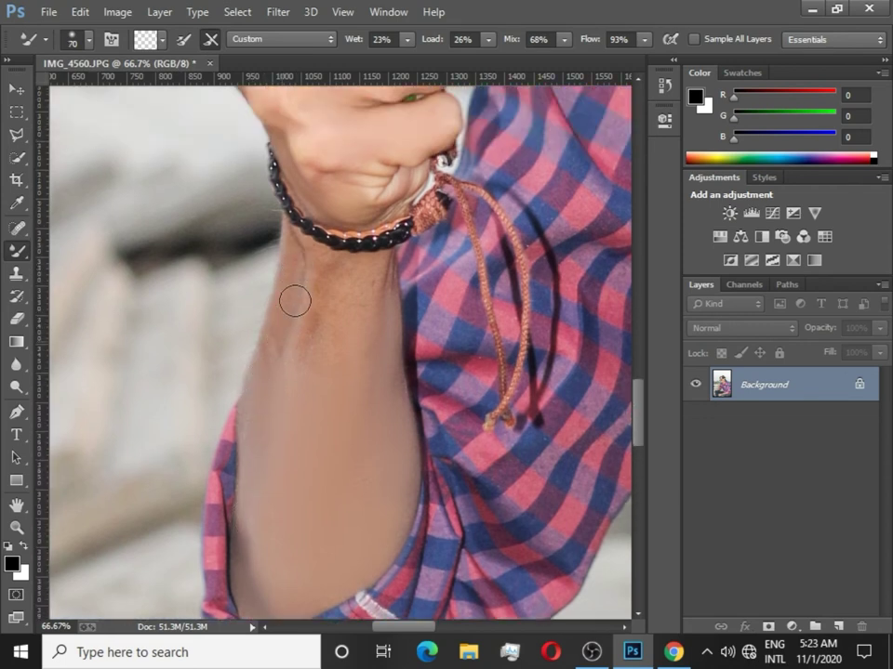
{"action": "key", "text": "bracketright"}
{"action": "key", "text": "bracketright"}
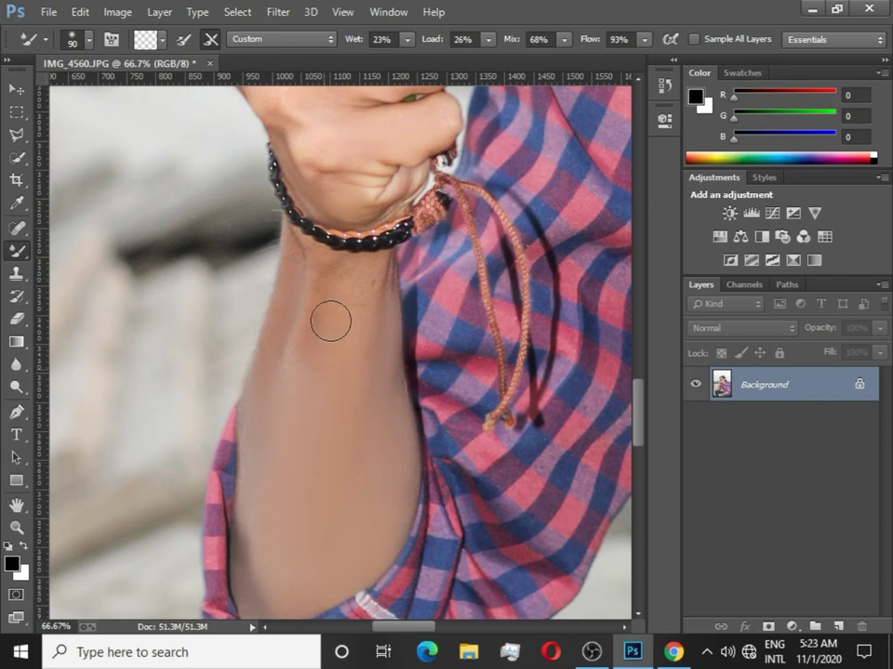
{"action": "key", "text": "bracketleft"}
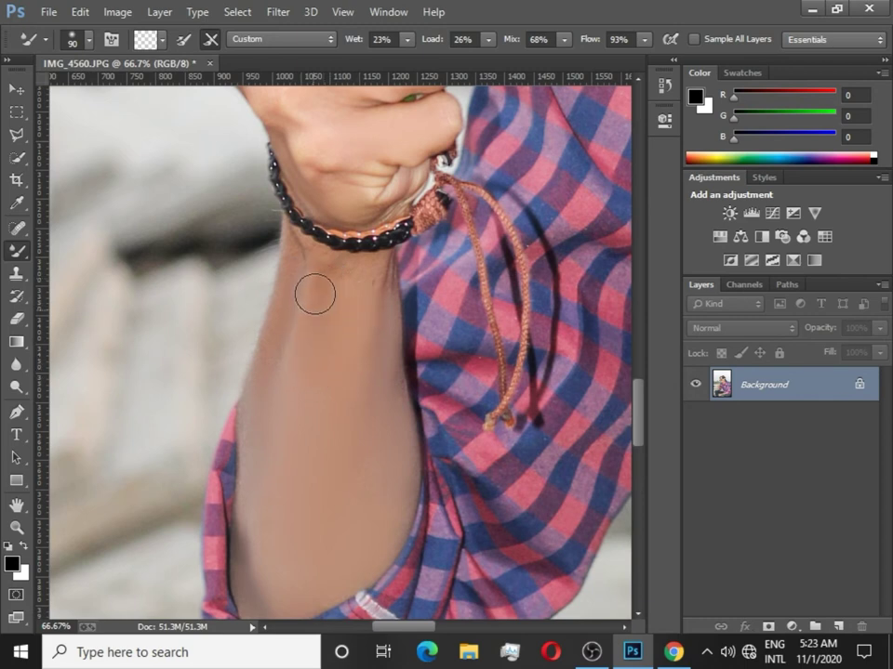
{"action": "key", "text": "bracketleft"}
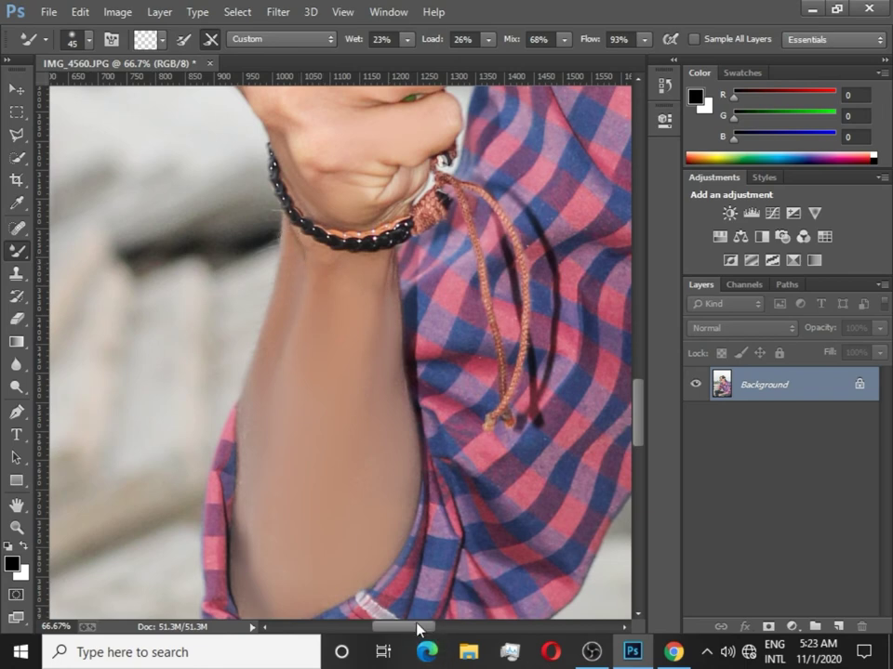
{"action": "left_click_drag", "start_coordinate": [419, 629], "coordinate": [512, 630]}
Step: Enlarge the Mixer Brush and smooth the wrist skin resting on the jeans
{"action": "scroll", "coordinate": [462, 561], "scroll_direction": "down", "scroll_amount": 5}
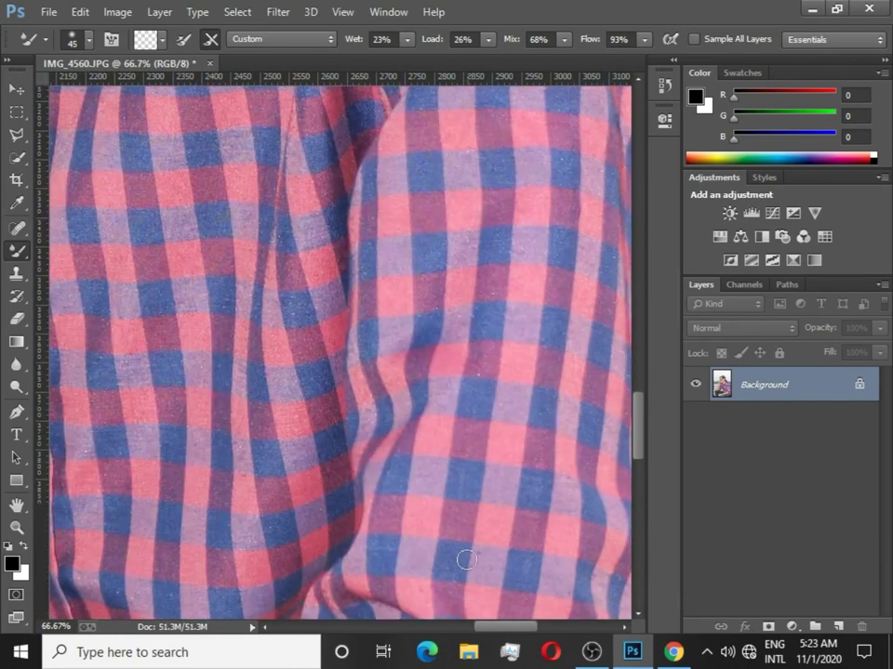
{"action": "scroll", "coordinate": [476, 541], "scroll_direction": "down", "scroll_amount": 2}
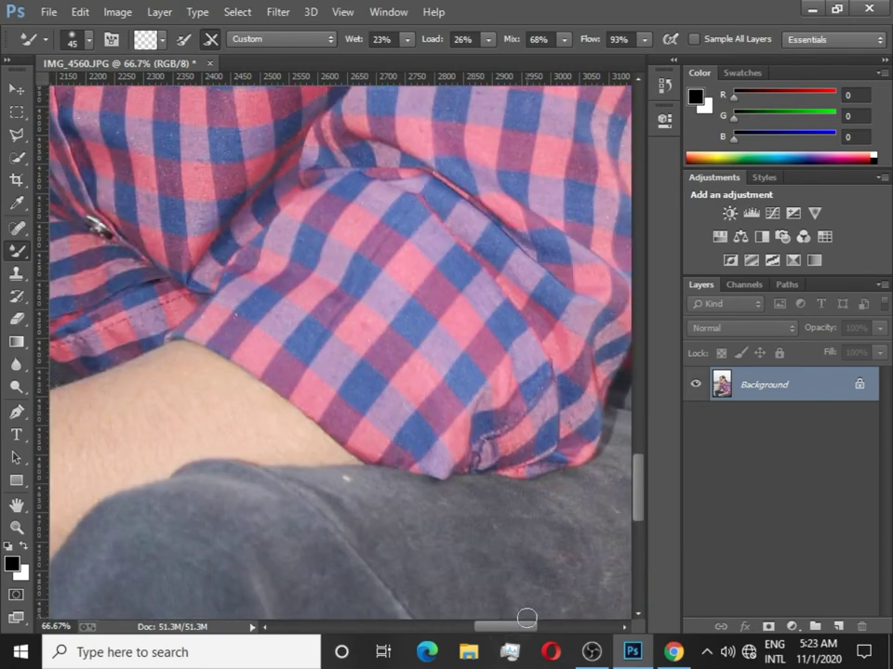
{"action": "mouse_move", "coordinate": [526, 626]}
{"action": "left_mouse_down"}
{"action": "mouse_move", "coordinate": [470, 629]}
{"action": "mouse_move", "coordinate": [394, 617]}
{"action": "left_mouse_up"}
{"action": "scroll", "coordinate": [456, 618], "scroll_direction": "down", "scroll_amount": 3}
{"action": "scroll", "coordinate": [392, 605], "scroll_direction": "down", "scroll_amount": 2}
{"action": "scroll", "coordinate": [392, 606], "scroll_direction": "down", "scroll_amount": 2}
{"action": "key", "text": "bracketright"}
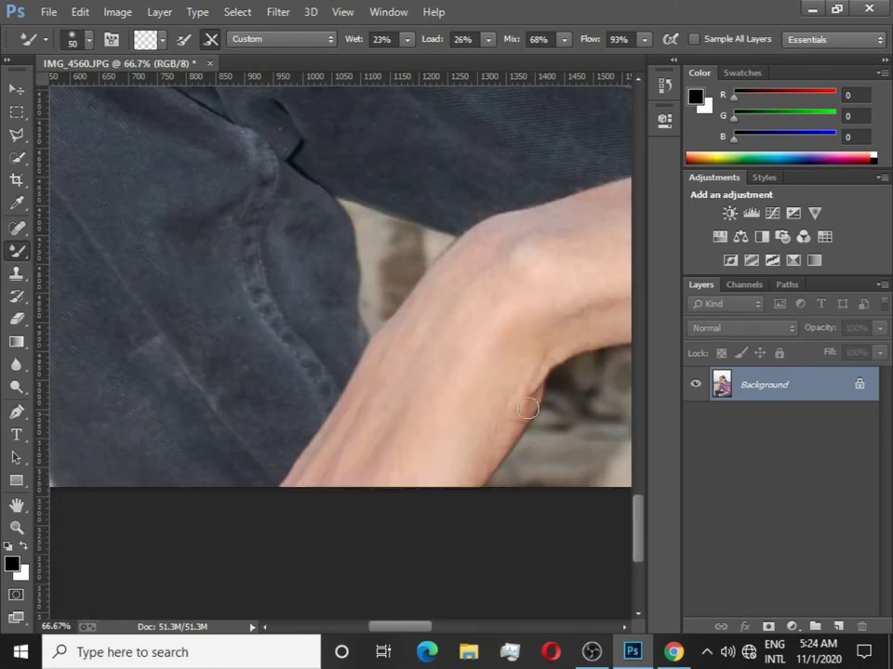
{"action": "key", "text": "bracketright"}
{"action": "key", "text": "bracketright"}
{"action": "mouse_move", "coordinate": [406, 358]}
{"action": "left_mouse_down"}
{"action": "mouse_move", "coordinate": [355, 431]}
{"action": "mouse_move", "coordinate": [513, 290]}
{"action": "left_mouse_up"}
Step: Smooth the skin inside the wrist bend, resizing the brush between strokes
{"action": "key", "text": "bracketright"}
{"action": "key", "text": "bracketright"}
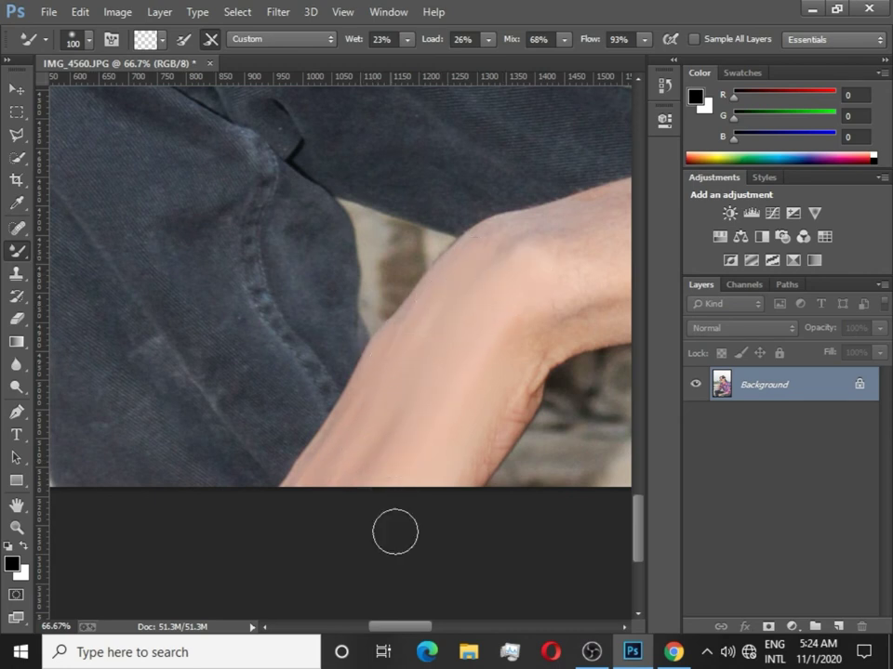
{"action": "left_click_drag", "start_coordinate": [395, 626], "coordinate": [422, 628]}
{"action": "key", "text": "bracketright"}
{"action": "scroll", "coordinate": [409, 530], "scroll_direction": "up", "scroll_amount": 2}
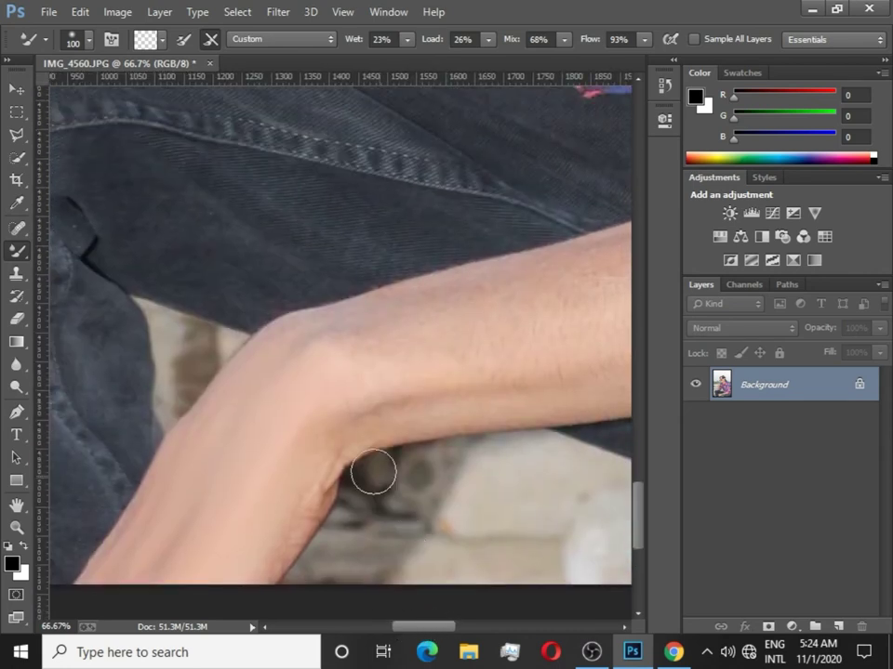
{"action": "left_click_drag", "start_coordinate": [439, 402], "coordinate": [319, 420]}
{"action": "key", "text": "bracketleft"}
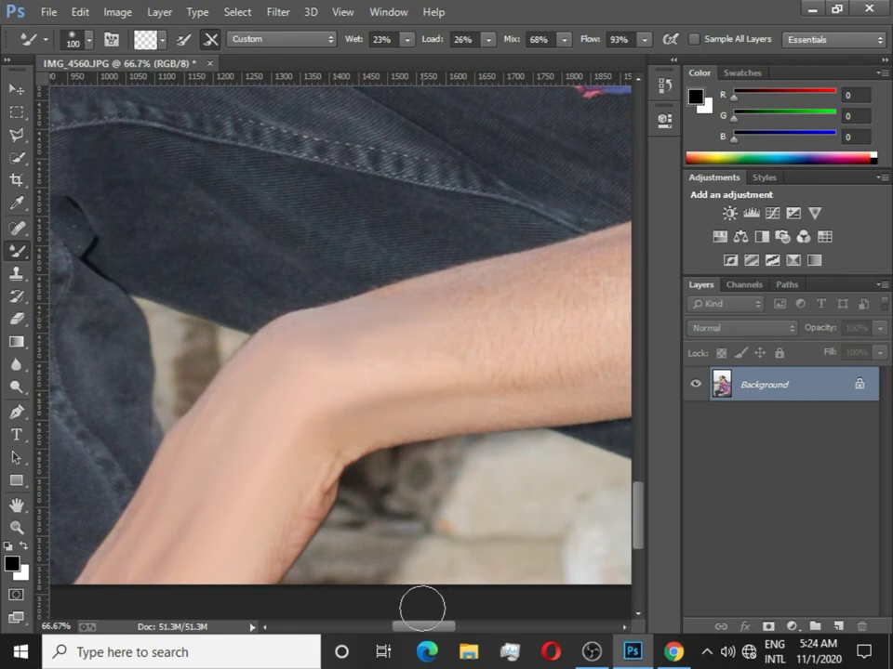
{"action": "left_click_drag", "start_coordinate": [422, 627], "coordinate": [450, 631]}
{"action": "scroll", "coordinate": [348, 359], "scroll_direction": "up", "scroll_amount": 2}
{"action": "key", "text": "bracketright"}
{"action": "key", "text": "bracketright"}
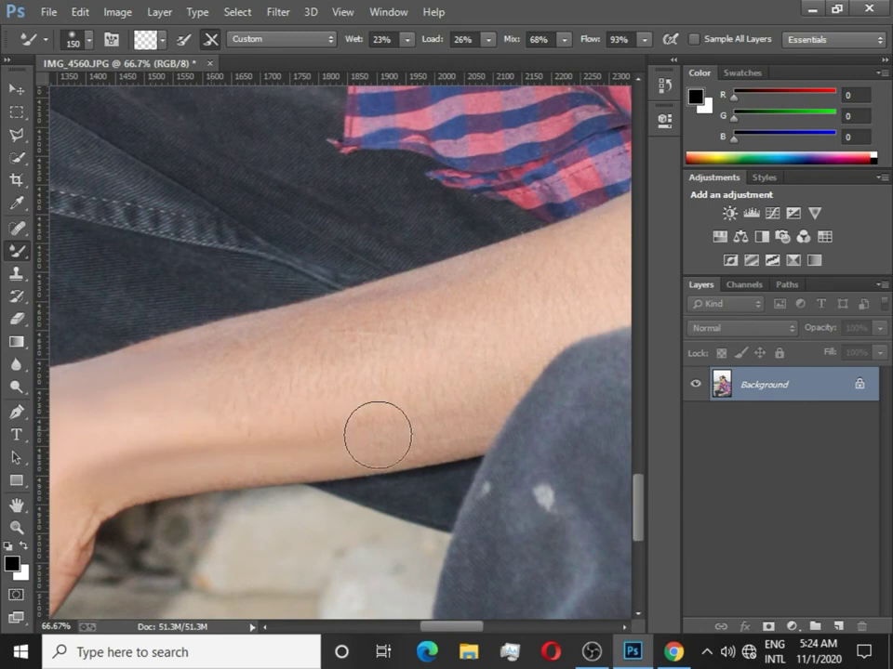
Step: Smooth the skin across the forearm and the upper forearm near the shirt
{"action": "mouse_move", "coordinate": [343, 427]}
{"action": "left_mouse_down"}
{"action": "mouse_move", "coordinate": [383, 426]}
{"action": "mouse_move", "coordinate": [180, 368]}
{"action": "mouse_move", "coordinate": [343, 329]}
{"action": "mouse_move", "coordinate": [155, 378]}
{"action": "mouse_move", "coordinate": [372, 348]}
{"action": "mouse_move", "coordinate": [462, 319]}
{"action": "mouse_move", "coordinate": [320, 350]}
{"action": "mouse_move", "coordinate": [456, 294]}
{"action": "left_mouse_up"}
{"action": "left_click_drag", "start_coordinate": [251, 355], "coordinate": [191, 409]}
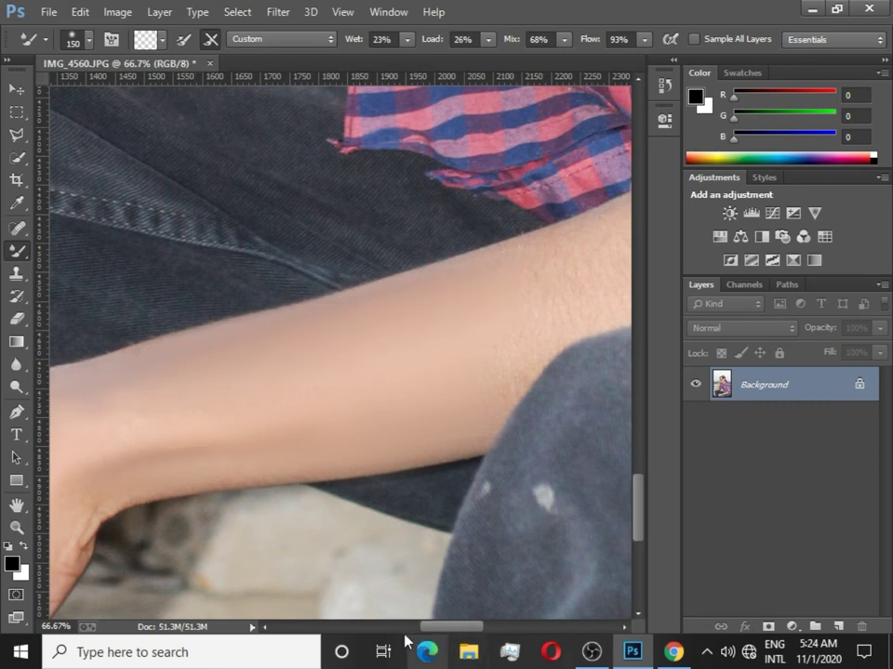
{"action": "left_click_drag", "start_coordinate": [444, 635], "coordinate": [471, 634]}
{"action": "scroll", "coordinate": [279, 335], "scroll_direction": "up", "scroll_amount": 1}
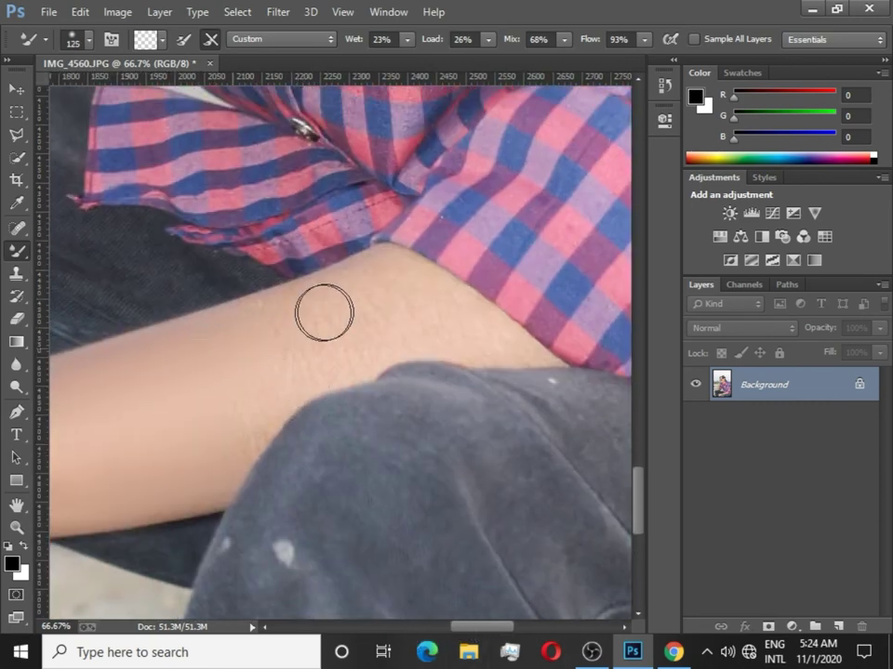
{"action": "key", "text": "bracketleft"}
{"action": "mouse_move", "coordinate": [207, 343]}
{"action": "left_mouse_down"}
{"action": "mouse_move", "coordinate": [391, 281]}
{"action": "mouse_move", "coordinate": [455, 321]}
{"action": "mouse_move", "coordinate": [398, 282]}
{"action": "left_mouse_up"}
Step: Shrink the brush for finer smoothing, then open IMG_4560.JPG in the Camera Raw filter
{"action": "key", "text": "bracketleft"}
{"action": "key", "text": "bracketleft"}
{"action": "key", "text": "bracketleft"}
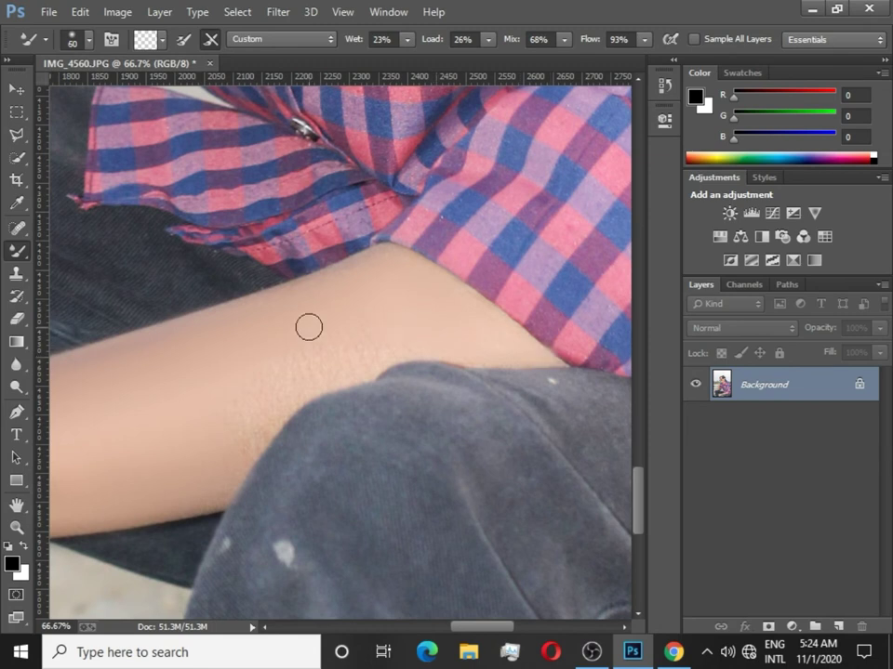
{"action": "key", "text": "bracketright"}
{"action": "key", "text": "bracketright"}
{"action": "key", "text": "bracketright"}
{"action": "key", "text": "bracketright"}
{"action": "key", "text": "bracketright"}
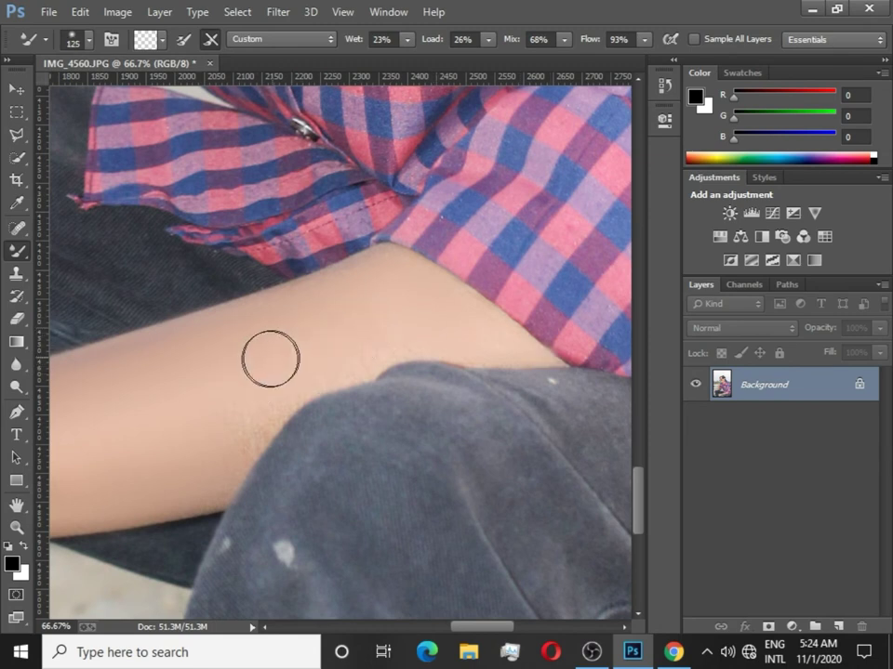
{"action": "key", "text": "bracketleft"}
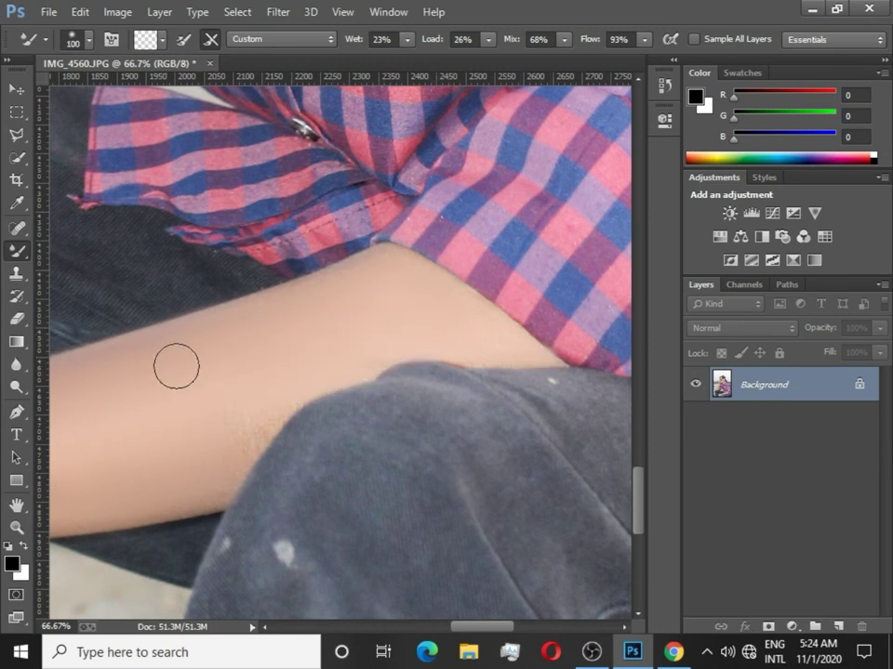
{"action": "key", "text": "bracketleft"}
{"action": "key", "text": "bracketleft"}
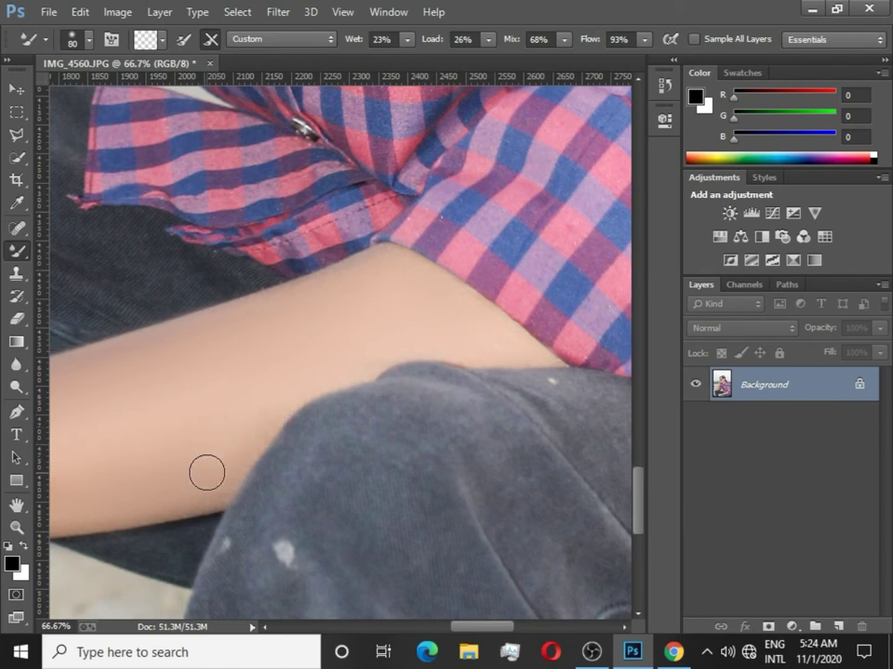
{"action": "scroll", "coordinate": [169, 426], "scroll_direction": "down", "scroll_amount": 1}
{"action": "scroll", "coordinate": [169, 431], "scroll_direction": "down", "scroll_amount": 1}
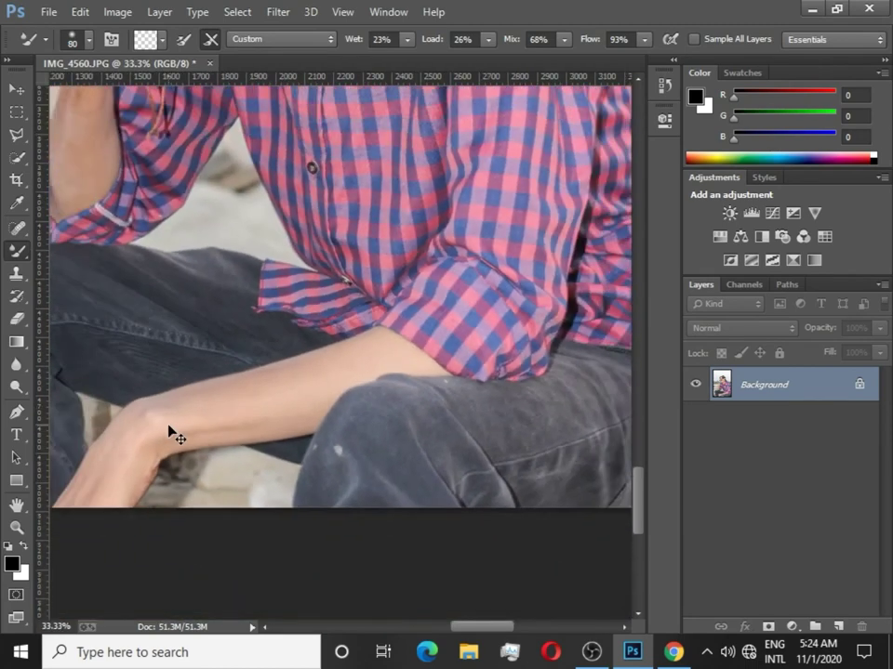
{"action": "scroll", "coordinate": [170, 430], "scroll_direction": "down", "scroll_amount": 1}
{"action": "scroll", "coordinate": [170, 430], "scroll_direction": "down", "scroll_amount": 1}
{"action": "scroll", "coordinate": [171, 431], "scroll_direction": "down", "scroll_amount": 1}
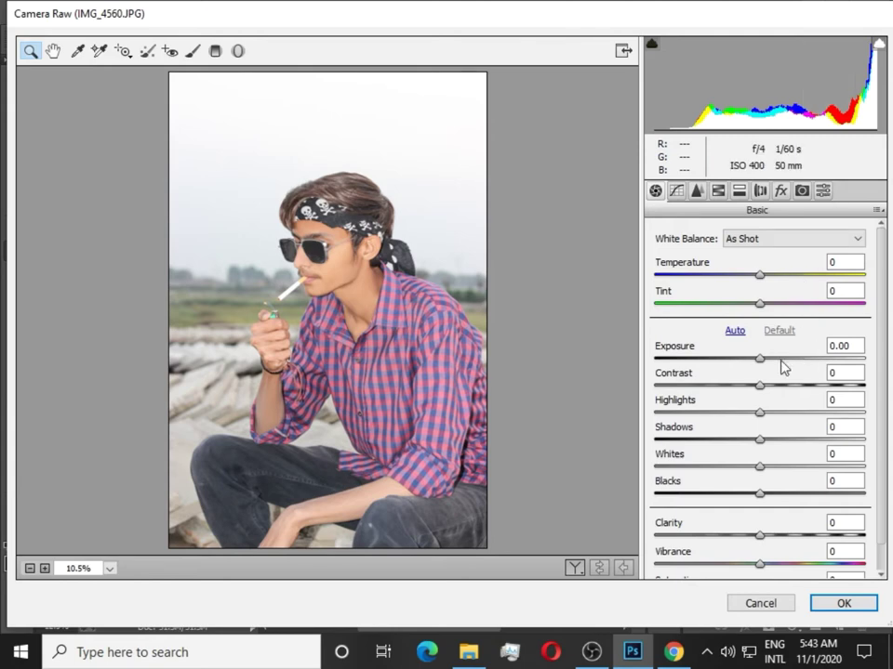
Step: Set Exposure -0.15, Contrast +20, Highlights -100 and Whites +85 in Camera Raw Basic
{"action": "mouse_move", "coordinate": [760, 359]}
{"action": "left_mouse_down"}
{"action": "mouse_move", "coordinate": [714, 382]}
{"action": "mouse_move", "coordinate": [769, 363]}
{"action": "mouse_move", "coordinate": [758, 368]}
{"action": "left_mouse_up"}
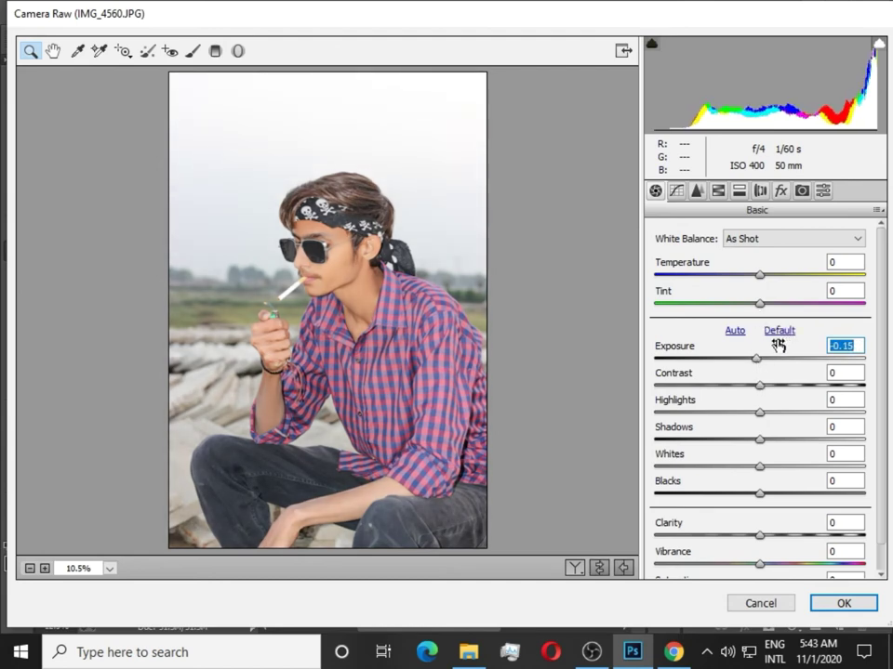
{"action": "mouse_move", "coordinate": [748, 387]}
{"action": "left_mouse_down"}
{"action": "mouse_move", "coordinate": [737, 392]}
{"action": "mouse_move", "coordinate": [742, 385]}
{"action": "mouse_move", "coordinate": [783, 393]}
{"action": "left_mouse_up"}
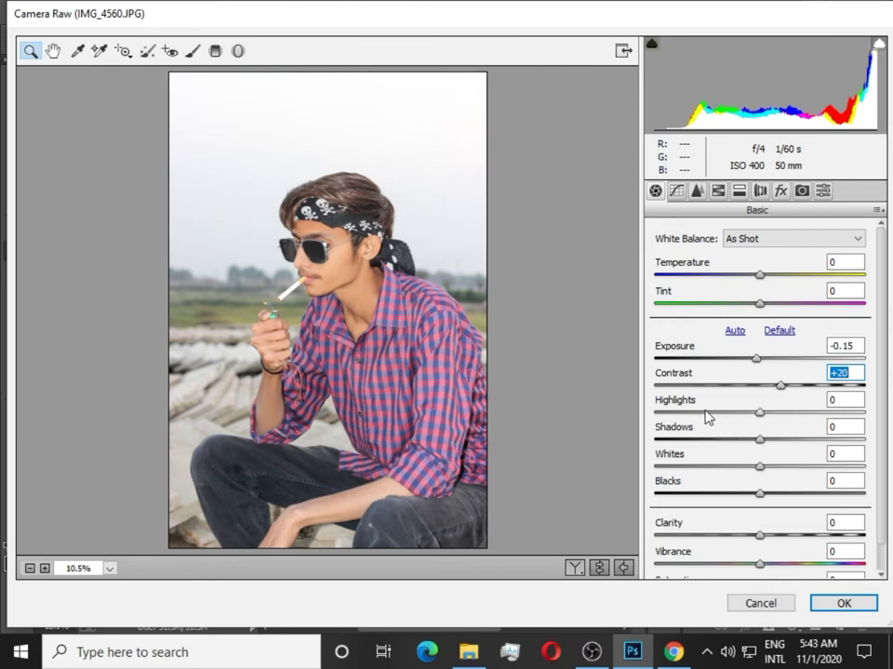
{"action": "left_click_drag", "start_coordinate": [703, 415], "coordinate": [617, 419]}
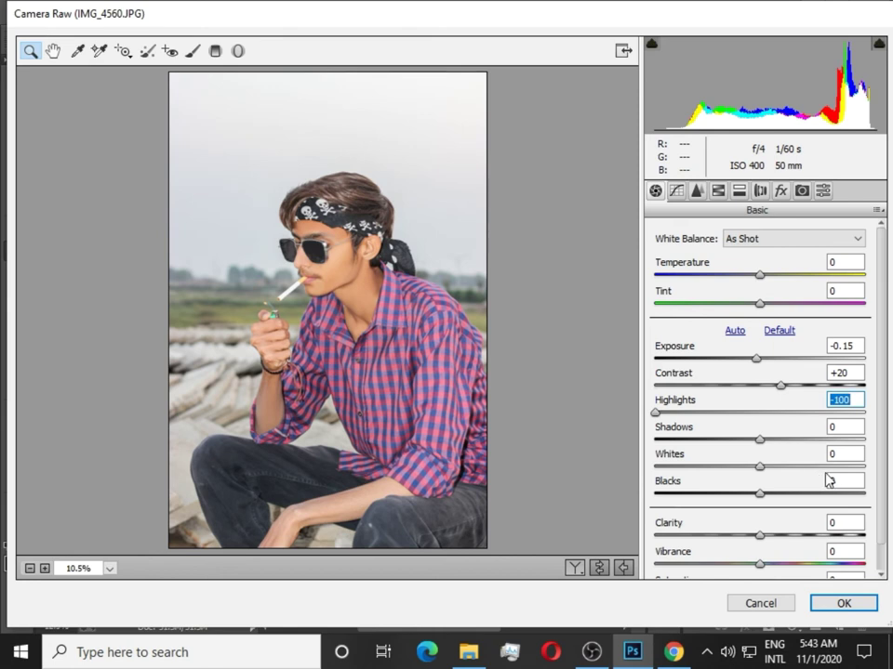
{"action": "left_click", "coordinate": [826, 457]}
{"action": "left_click_drag", "start_coordinate": [811, 465], "coordinate": [884, 469]}
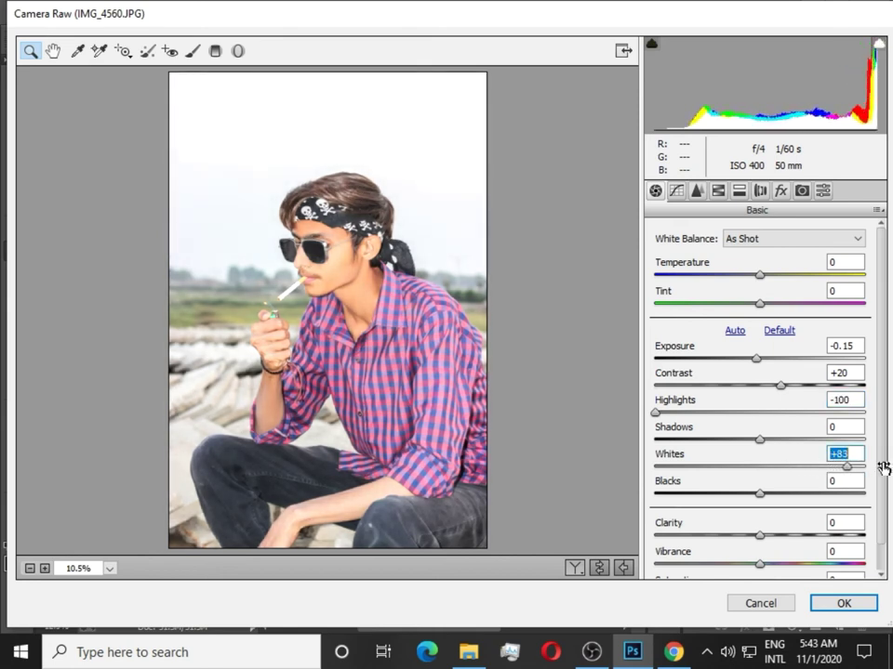
{"action": "left_click_drag", "start_coordinate": [883, 468], "coordinate": [884, 470]}
Step: Set Blacks -78, Clarity +45 and Vibrance +43
{"action": "mouse_move", "coordinate": [688, 486]}
{"action": "left_mouse_down"}
{"action": "mouse_move", "coordinate": [665, 511]}
{"action": "mouse_move", "coordinate": [856, 520]}
{"action": "mouse_move", "coordinate": [777, 538]}
{"action": "mouse_move", "coordinate": [677, 534]}
{"action": "left_mouse_up"}
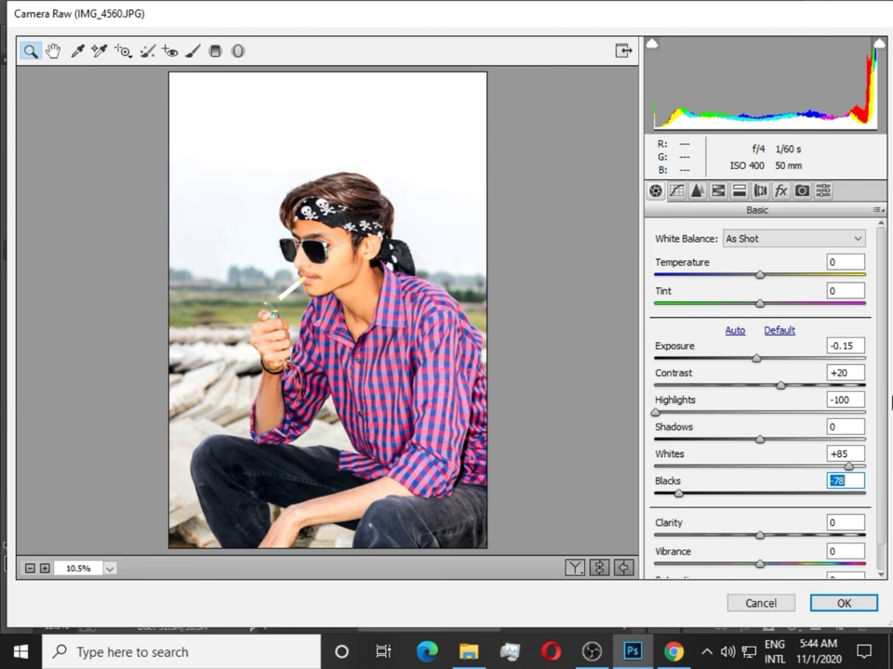
{"action": "mouse_move", "coordinate": [753, 534]}
{"action": "left_mouse_down"}
{"action": "mouse_move", "coordinate": [667, 540]}
{"action": "mouse_move", "coordinate": [792, 549]}
{"action": "left_mouse_up"}
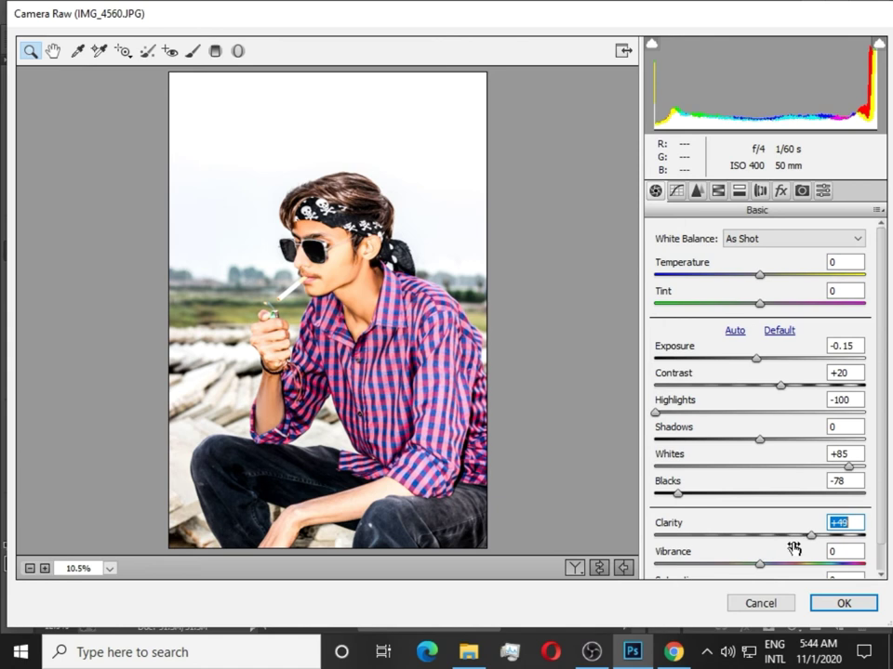
{"action": "left_click_drag", "start_coordinate": [791, 548], "coordinate": [789, 551]}
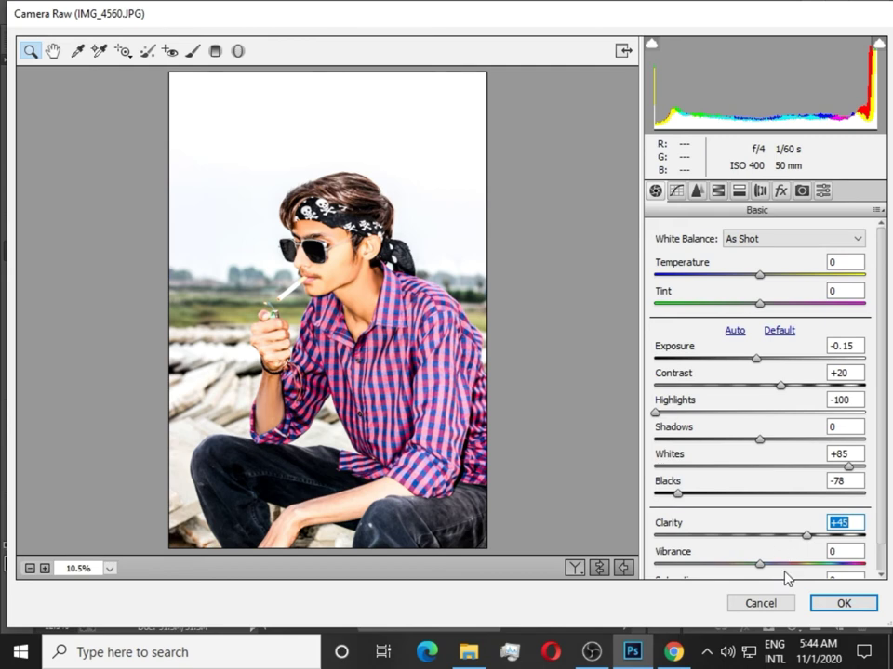
{"action": "left_click_drag", "start_coordinate": [759, 565], "coordinate": [841, 564]}
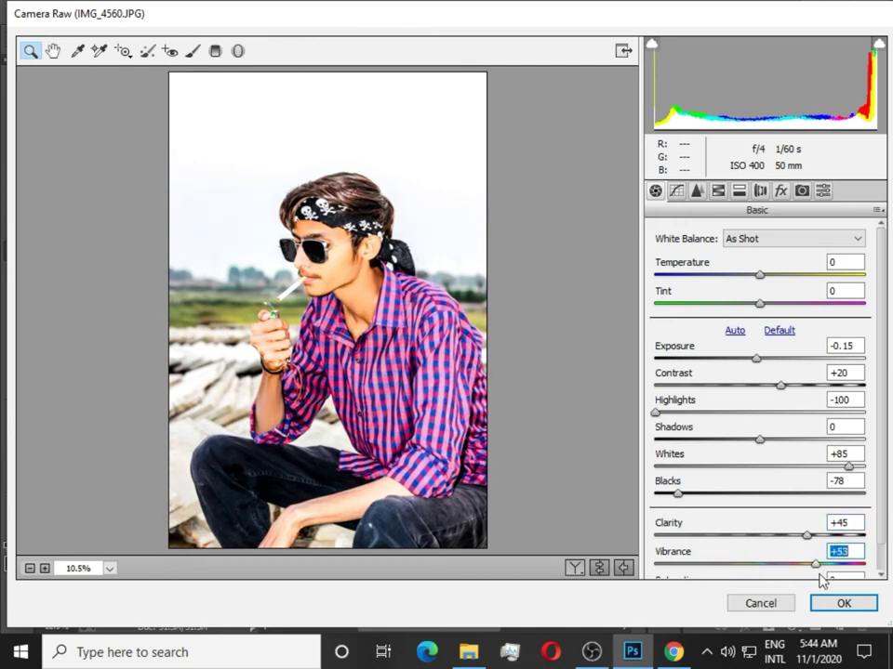
{"action": "key", "text": "Down"}
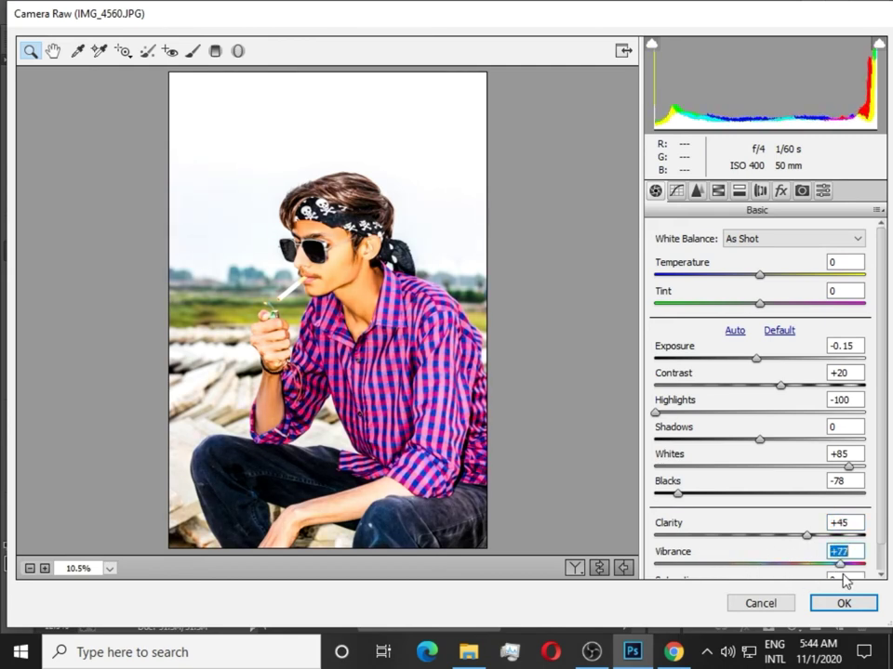
{"action": "left_click_drag", "start_coordinate": [844, 580], "coordinate": [810, 584]}
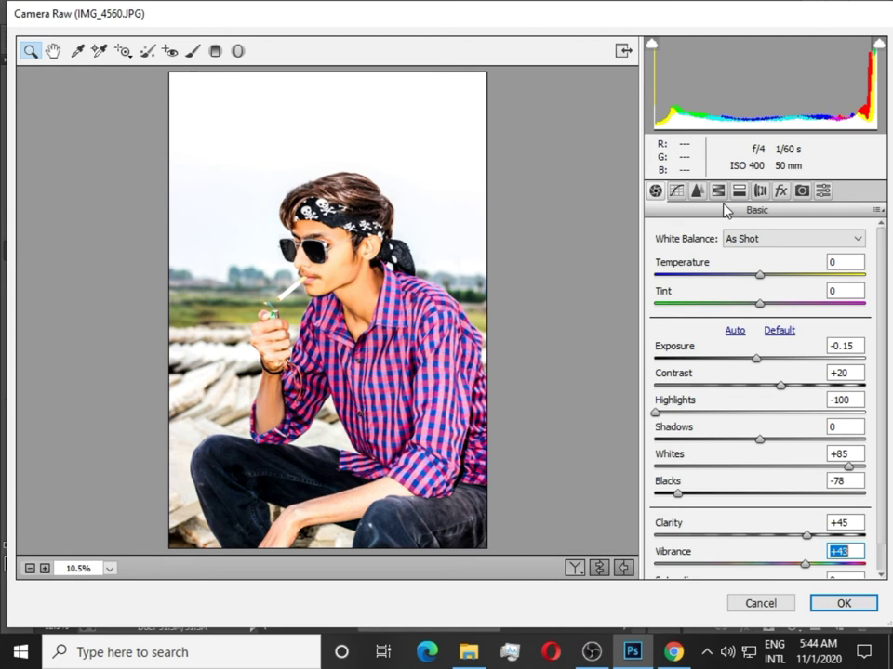
Step: Add slight Luminance noise reduction in the Detail tab
{"action": "left_click", "coordinate": [696, 190]}
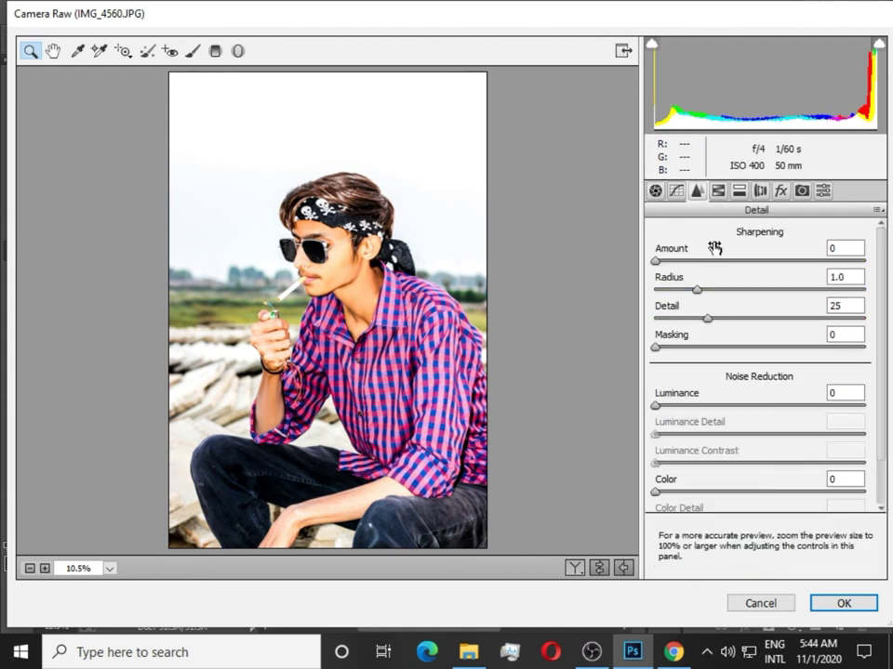
{"action": "left_click", "coordinate": [687, 406]}
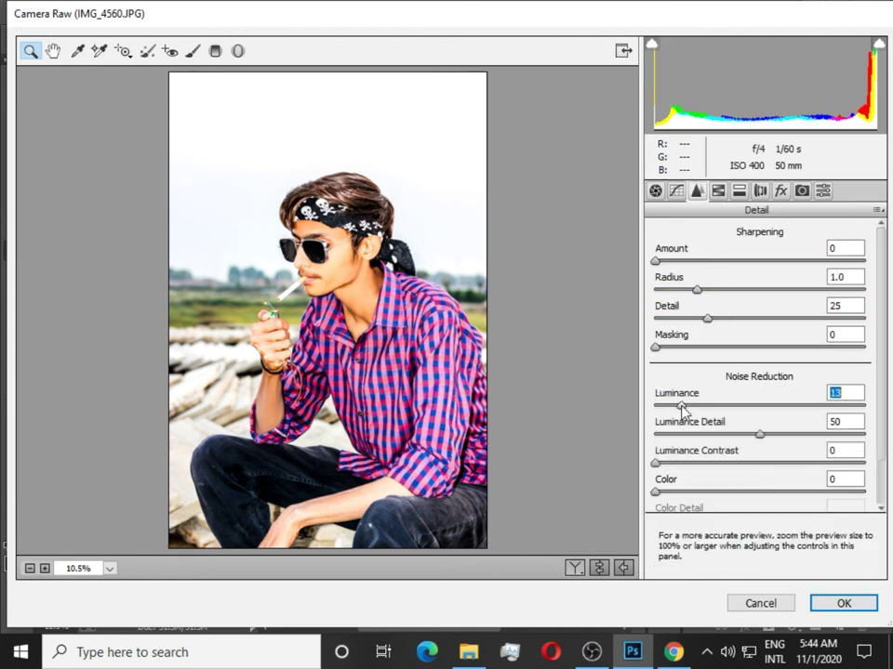
{"action": "left_click_drag", "start_coordinate": [688, 406], "coordinate": [687, 406]}
Step: Set HSL saturation: Yellows, Greens, Aquas -100, Oranges -46, Reds +30
{"action": "left_click", "coordinate": [718, 190]}
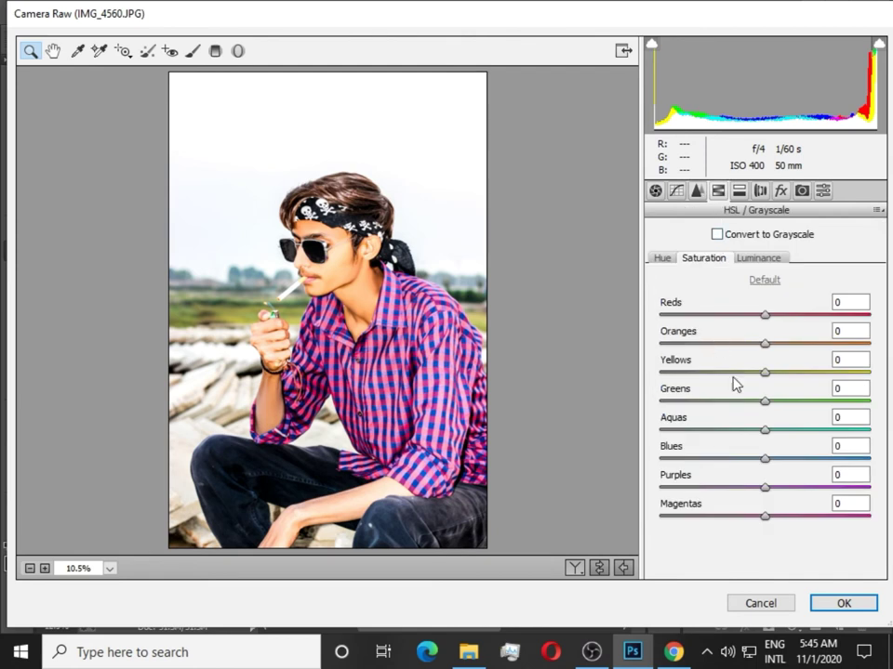
{"action": "left_click_drag", "start_coordinate": [764, 371], "coordinate": [662, 373]}
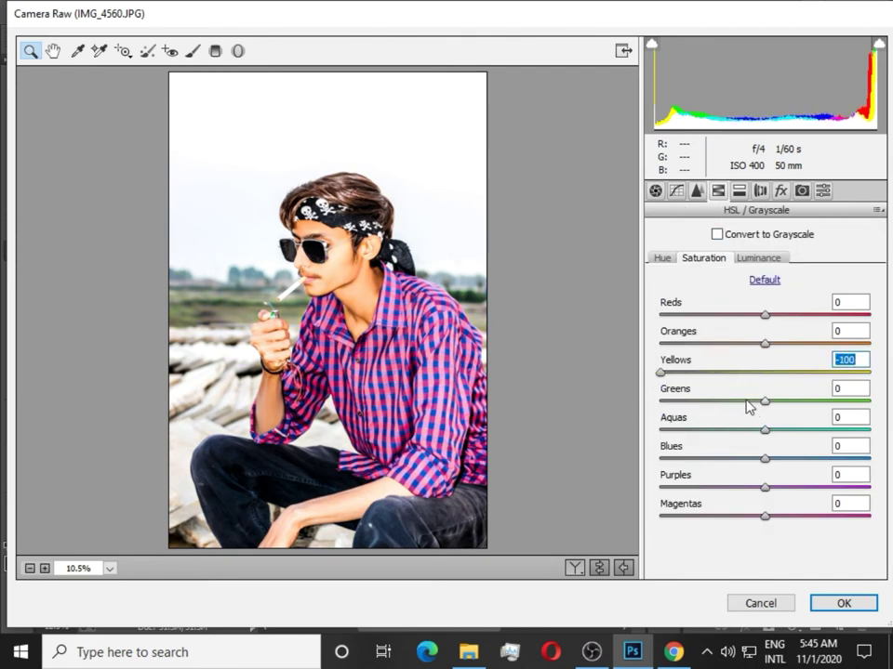
{"action": "left_click_drag", "start_coordinate": [763, 401], "coordinate": [651, 403]}
{"action": "left_click_drag", "start_coordinate": [765, 430], "coordinate": [655, 433]}
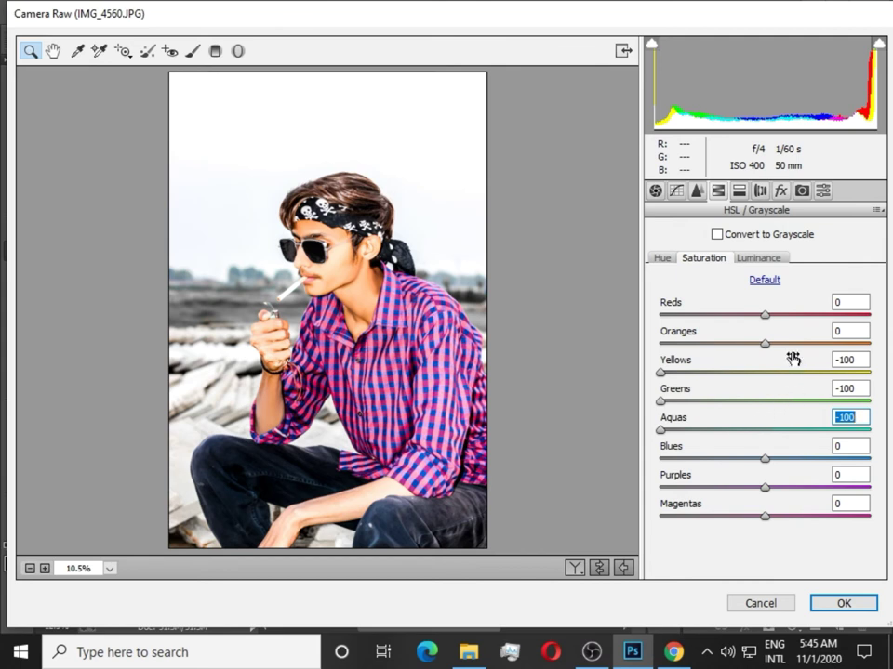
{"action": "left_click_drag", "start_coordinate": [764, 343], "coordinate": [715, 344]}
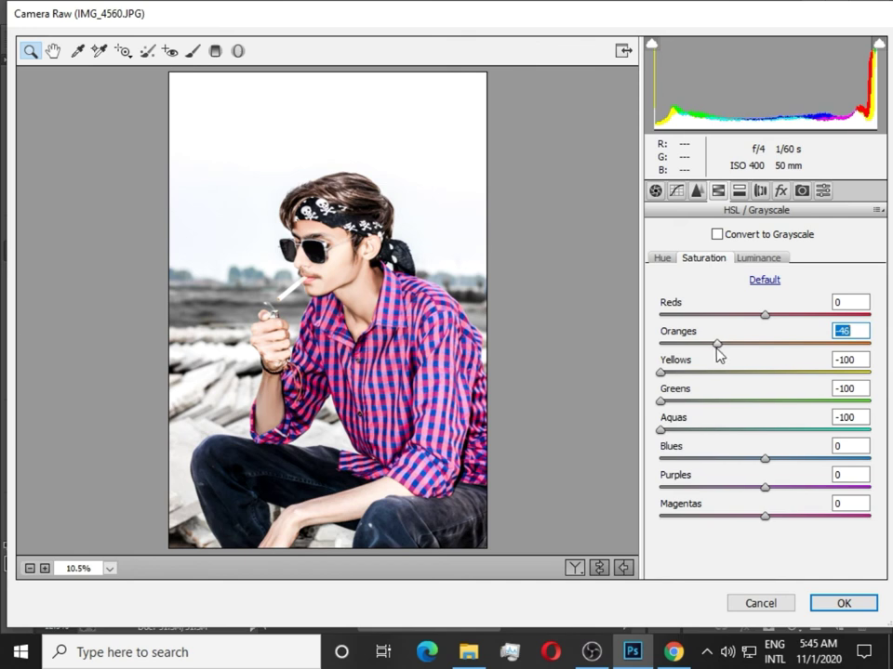
{"action": "left_click", "coordinate": [764, 315]}
{"action": "mouse_move", "coordinate": [763, 315]}
{"action": "left_mouse_down"}
{"action": "mouse_move", "coordinate": [797, 321]}
{"action": "mouse_move", "coordinate": [789, 312]}
{"action": "left_mouse_up"}
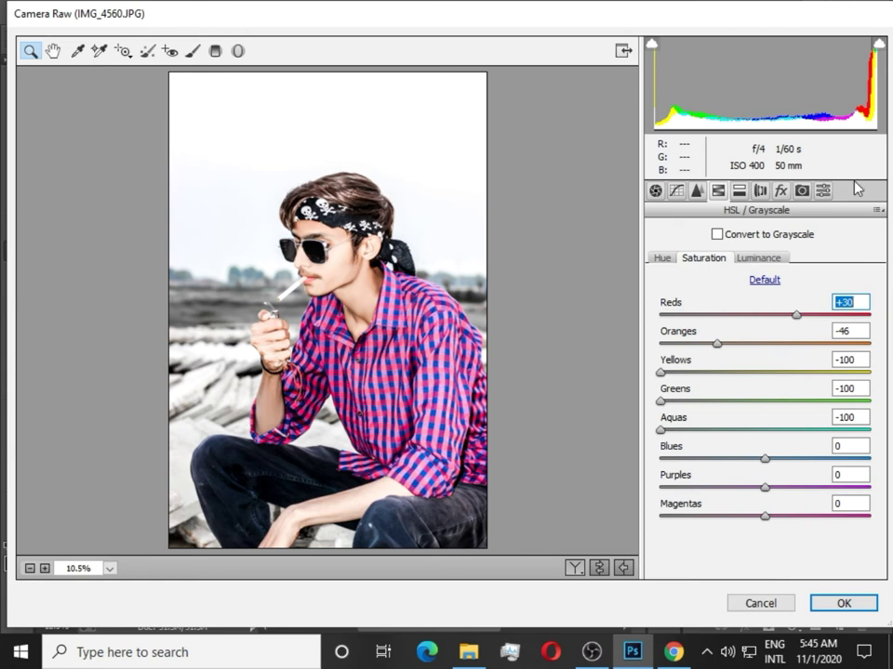
{"action": "left_click", "coordinate": [823, 190]}
Step: Set the Split Toning highlights to Hue 67 and Saturation 11
{"action": "left_click", "coordinate": [780, 190]}
{"action": "left_click", "coordinate": [760, 191]}
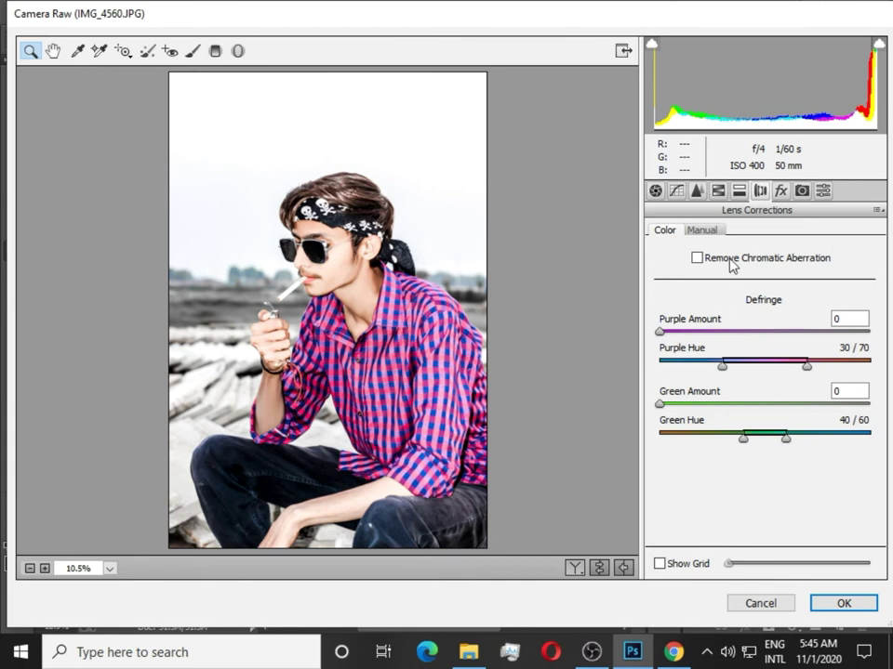
{"action": "left_click", "coordinate": [780, 191]}
{"action": "left_click", "coordinate": [802, 191]}
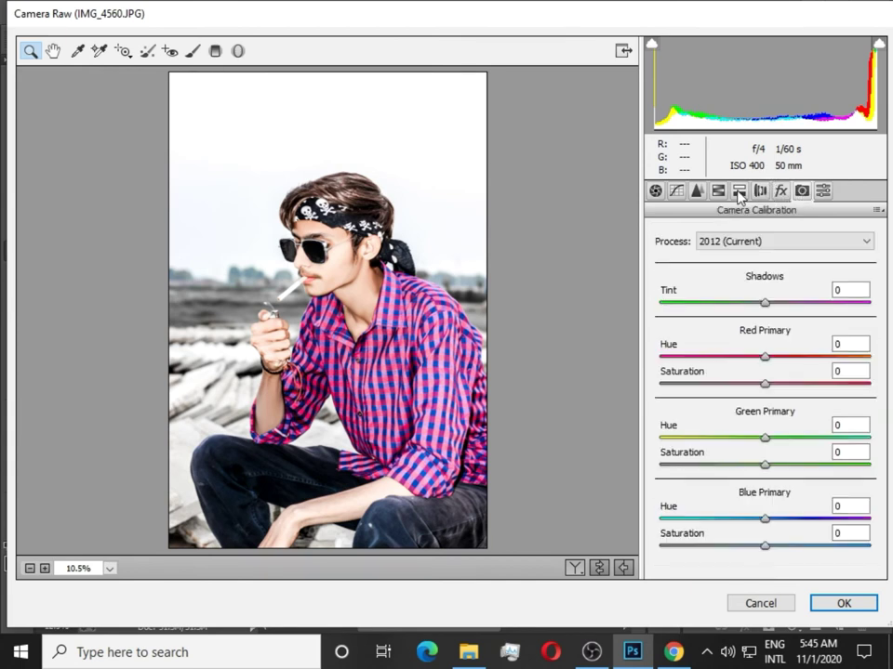
{"action": "left_click", "coordinate": [738, 192]}
{"action": "left_click", "coordinate": [701, 260]}
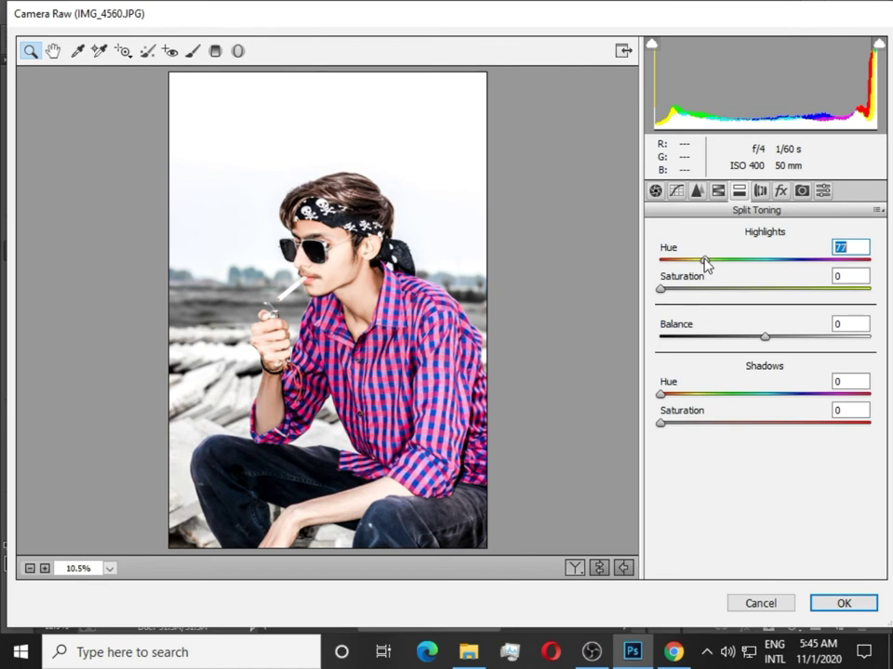
{"action": "left_click_drag", "start_coordinate": [705, 265], "coordinate": [701, 262]}
{"action": "left_click_drag", "start_coordinate": [701, 258], "coordinate": [698, 263]}
{"action": "left_click_drag", "start_coordinate": [699, 259], "coordinate": [697, 260]}
{"action": "left_click_drag", "start_coordinate": [697, 265], "coordinate": [700, 268]}
{"action": "key", "text": "BackSpace"}
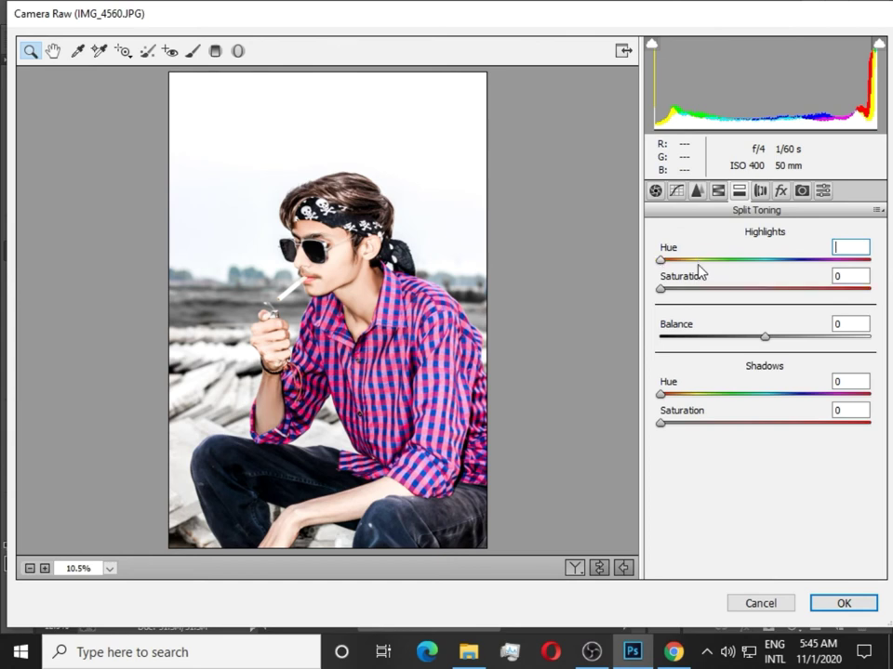
{"action": "type", "text": "67"}
{"action": "left_click_drag", "start_coordinate": [705, 290], "coordinate": [684, 295]}
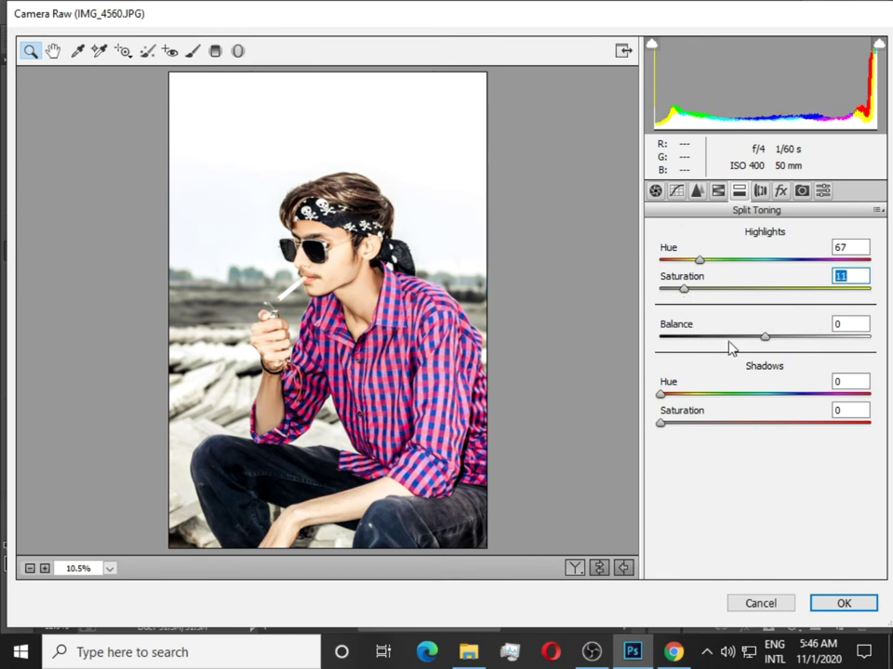
Step: Tint the shadows blue at Hue 224, Saturation 10
{"action": "left_click", "coordinate": [815, 394]}
{"action": "left_click_drag", "start_coordinate": [816, 394], "coordinate": [792, 401]}
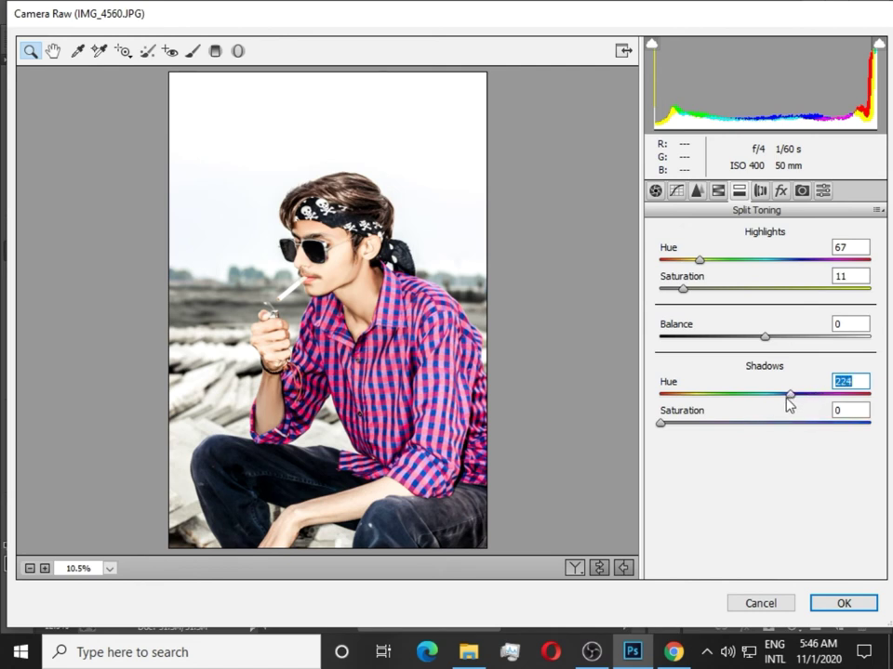
{"action": "left_click_drag", "start_coordinate": [682, 424], "coordinate": [682, 426]}
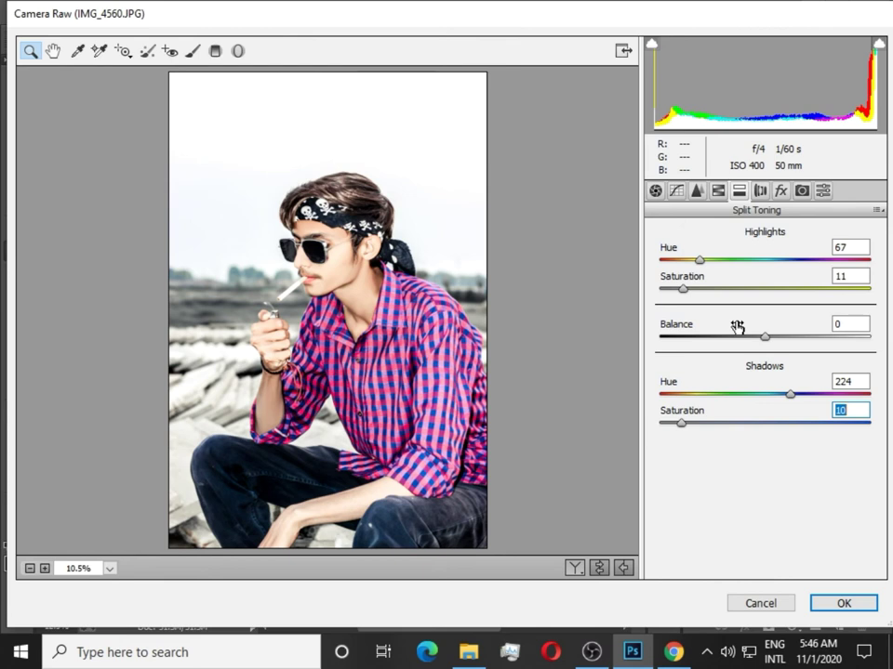
{"action": "left_click", "coordinate": [780, 192]}
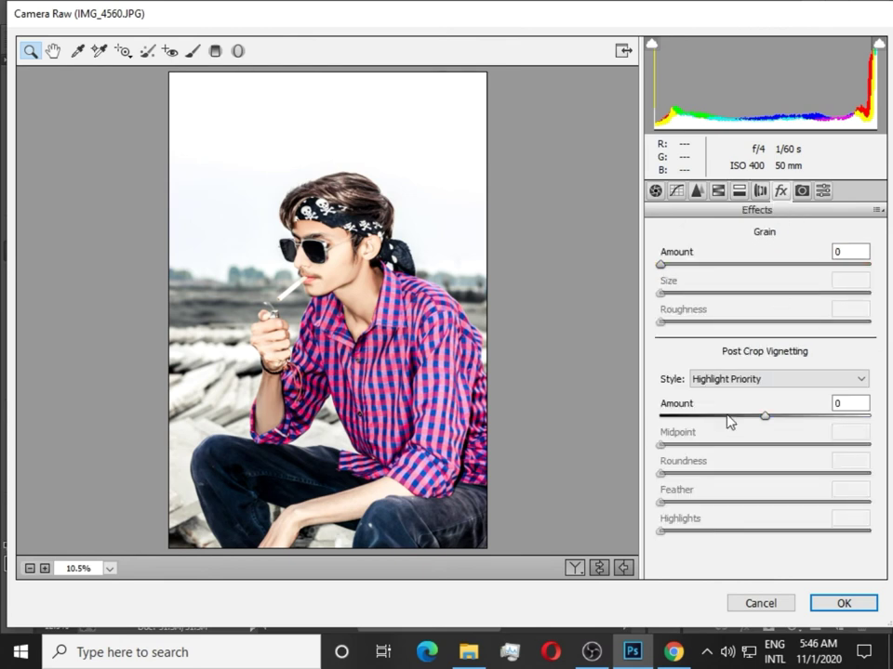
Step: Set Post Crop Vignetting to Amount -22, Midpoint 0, Roundness +43, Feather 100
{"action": "mouse_move", "coordinate": [729, 417]}
{"action": "left_mouse_down"}
{"action": "mouse_move", "coordinate": [690, 415]}
{"action": "mouse_move", "coordinate": [698, 416]}
{"action": "left_mouse_up"}
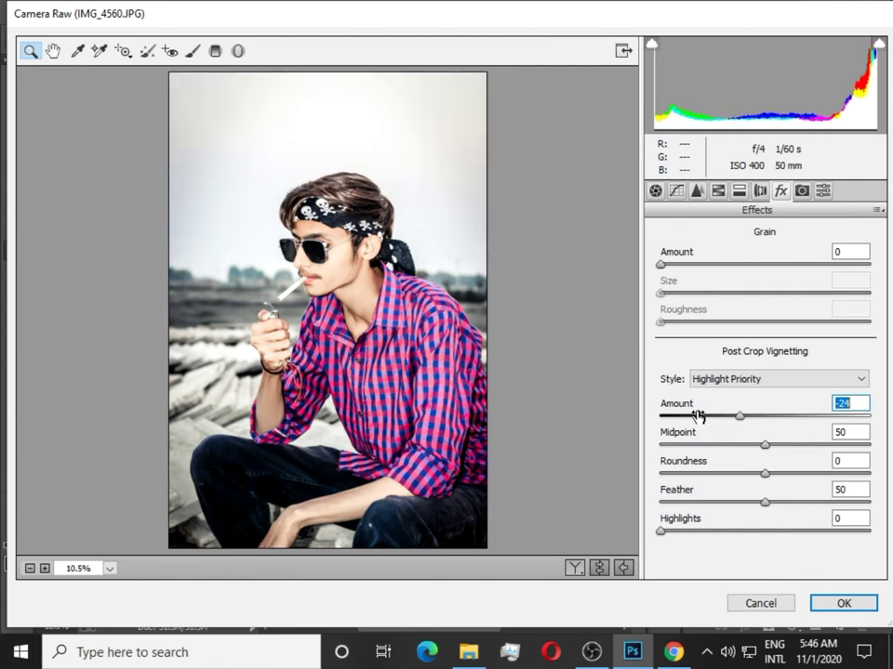
{"action": "left_click_drag", "start_coordinate": [698, 415], "coordinate": [700, 416]}
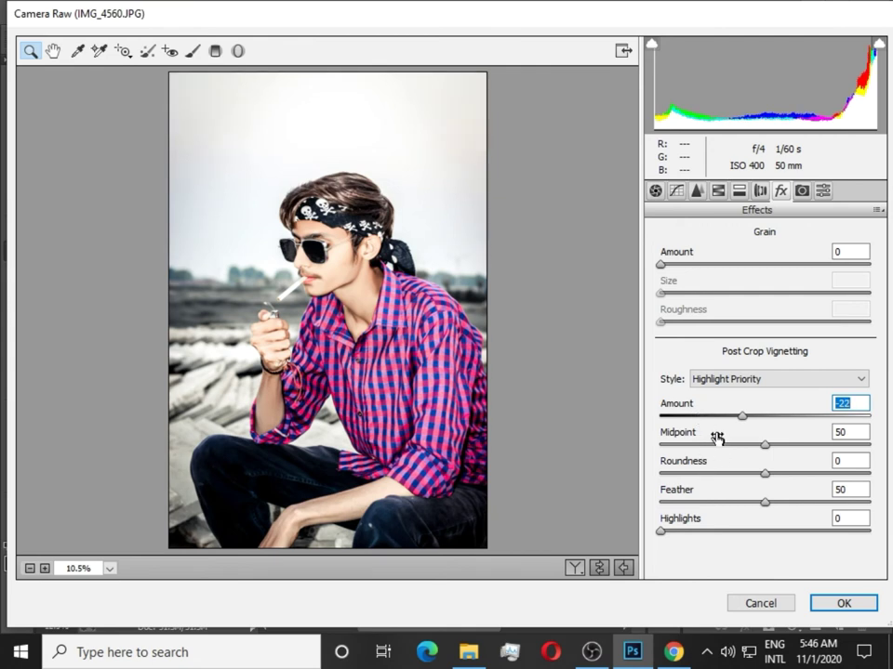
{"action": "left_click_drag", "start_coordinate": [716, 443], "coordinate": [600, 450]}
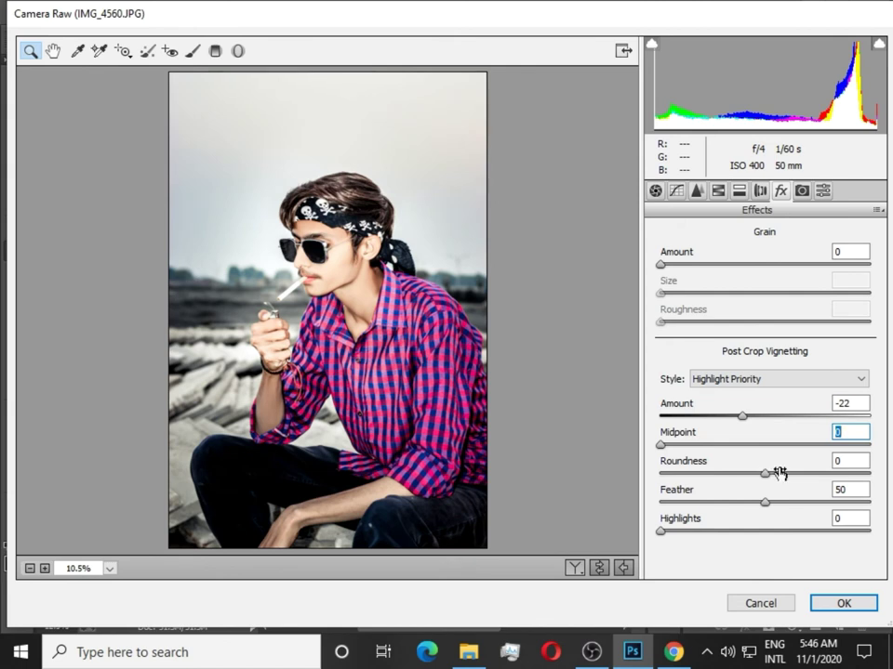
{"action": "left_click_drag", "start_coordinate": [777, 472], "coordinate": [818, 483]}
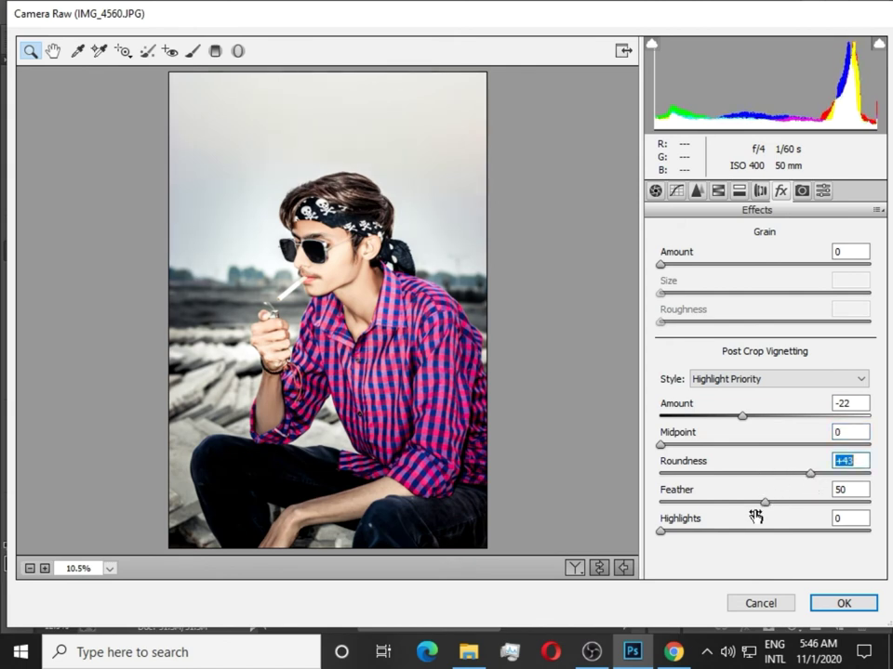
{"action": "left_click_drag", "start_coordinate": [779, 507], "coordinate": [871, 511]}
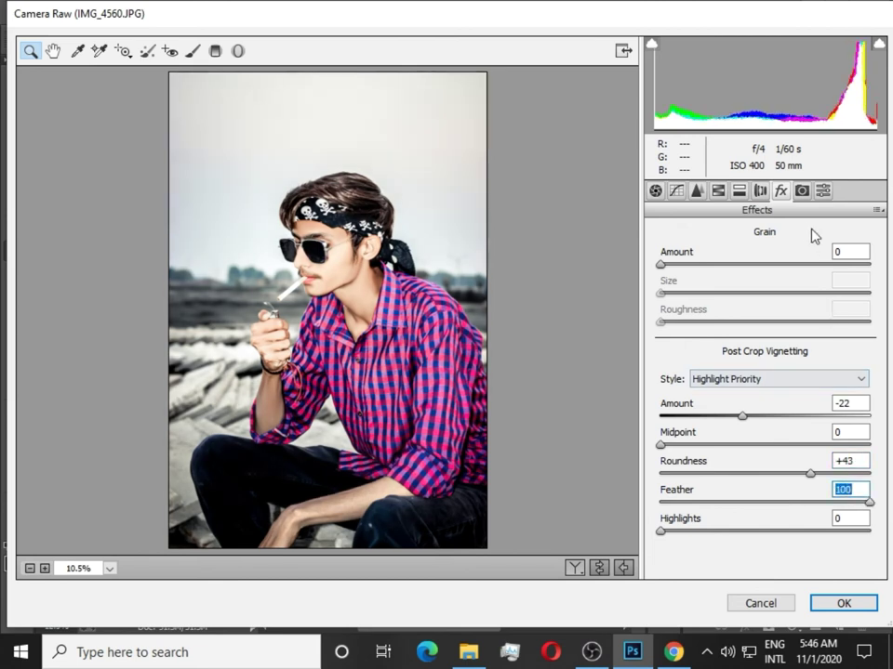
{"action": "left_click", "coordinate": [802, 190]}
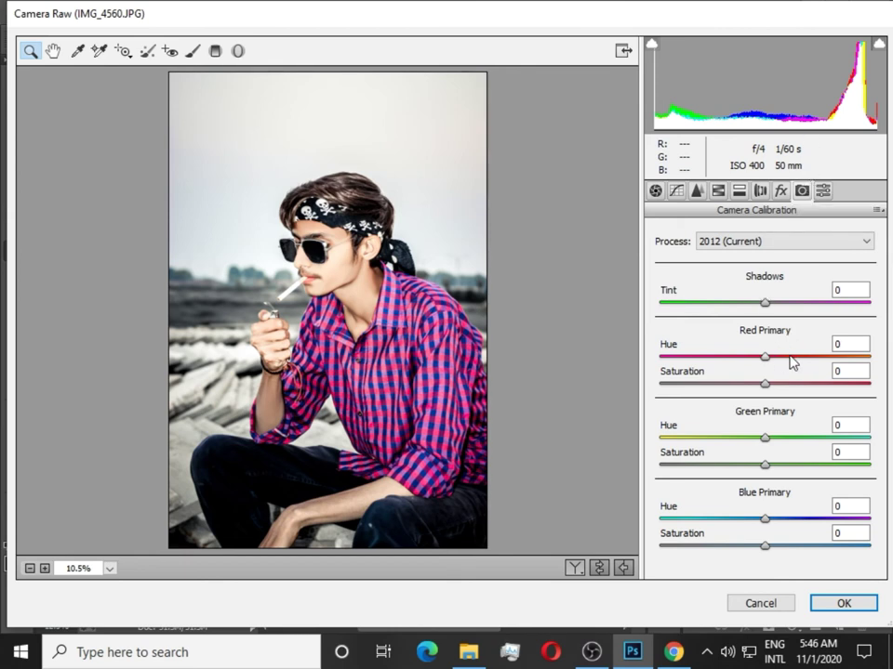
Step: Set Camera Calibration primaries: Red +35/-49, Green +47/+62, Blue -23/+100
{"action": "mouse_move", "coordinate": [803, 356]}
{"action": "left_mouse_down"}
{"action": "mouse_move", "coordinate": [815, 357]}
{"action": "mouse_move", "coordinate": [804, 357]}
{"action": "left_mouse_up"}
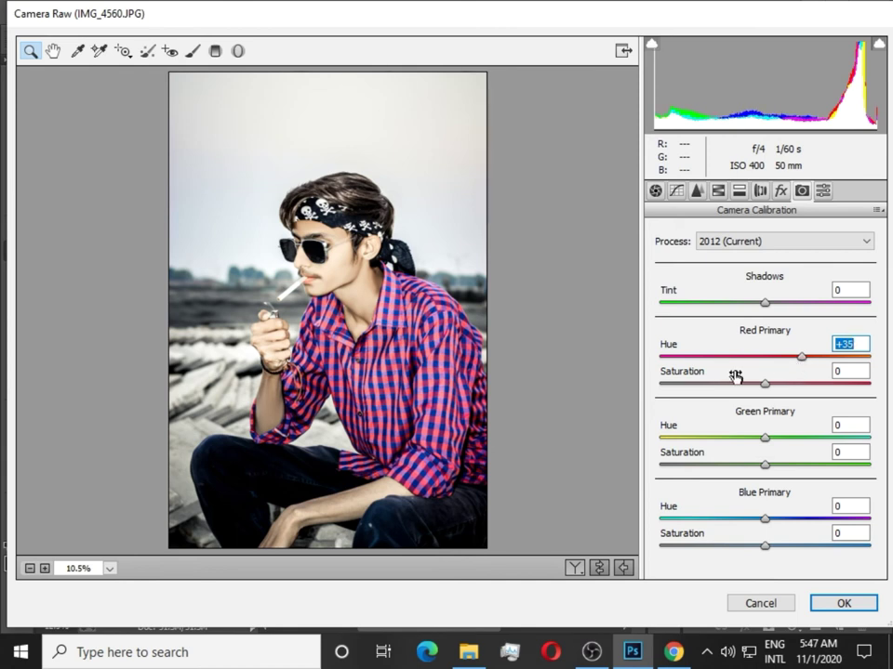
{"action": "left_click_drag", "start_coordinate": [736, 381], "coordinate": [716, 387]}
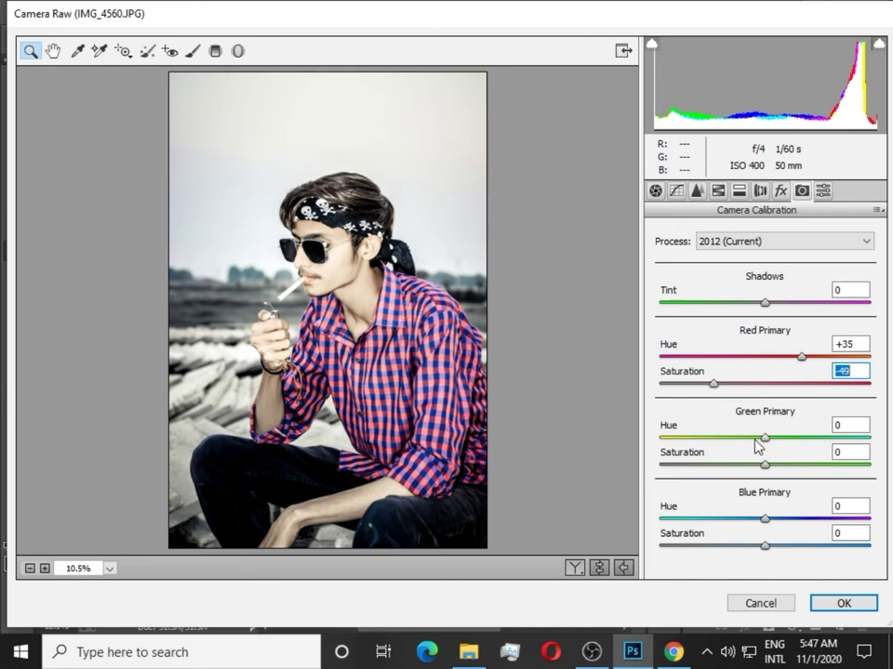
{"action": "left_click_drag", "start_coordinate": [762, 438], "coordinate": [817, 452]}
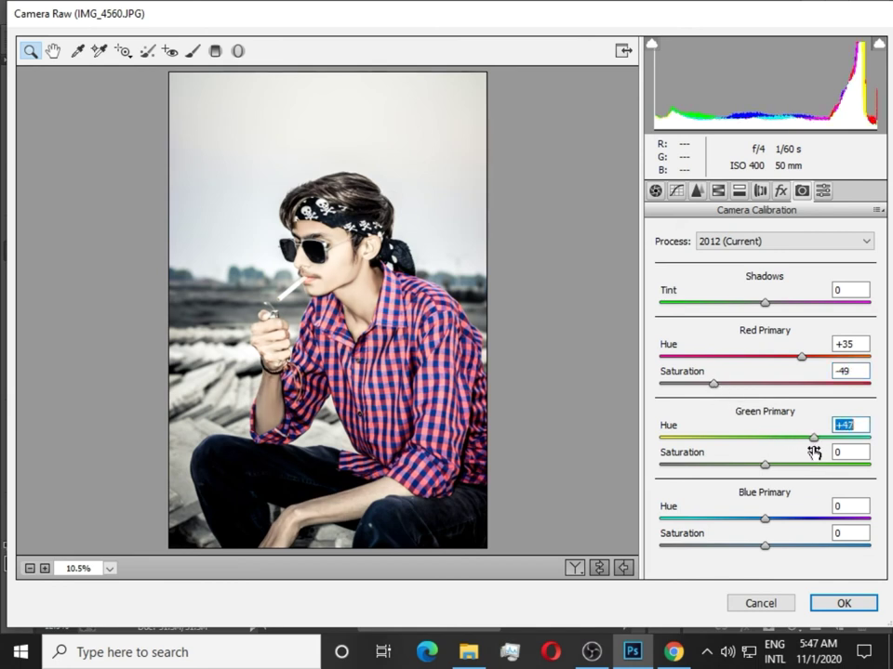
{"action": "left_click_drag", "start_coordinate": [824, 465], "coordinate": [830, 472]}
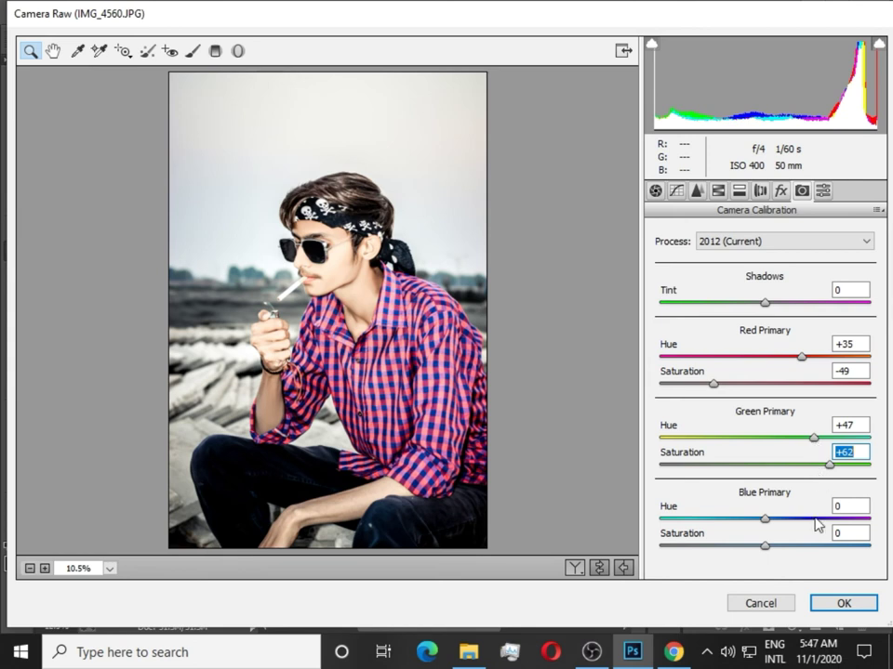
{"action": "left_click_drag", "start_coordinate": [809, 545], "coordinate": [890, 565]}
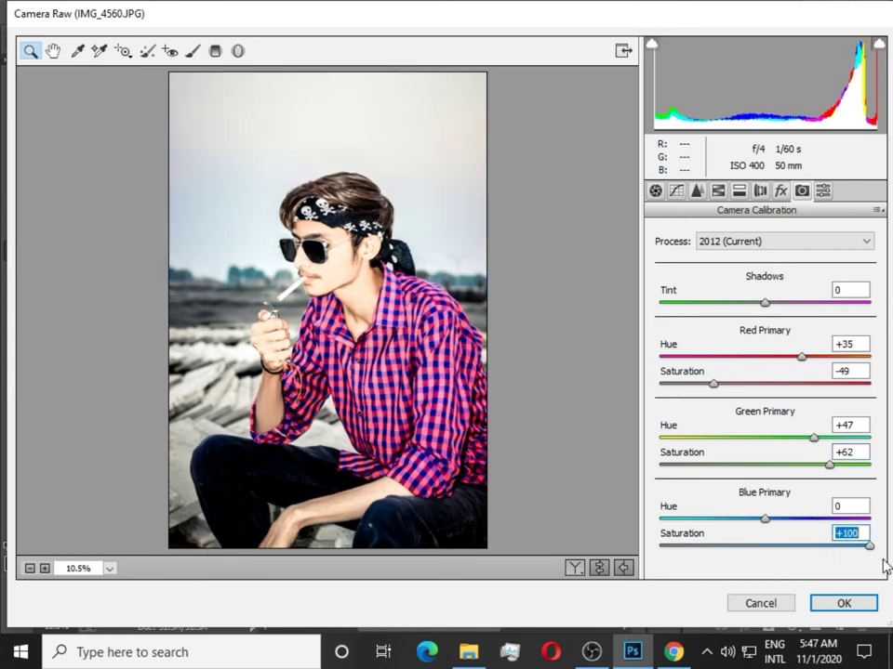
{"action": "mouse_move", "coordinate": [766, 518]}
{"action": "left_mouse_down"}
{"action": "mouse_move", "coordinate": [716, 519]}
{"action": "mouse_move", "coordinate": [740, 528]}
{"action": "left_mouse_up"}
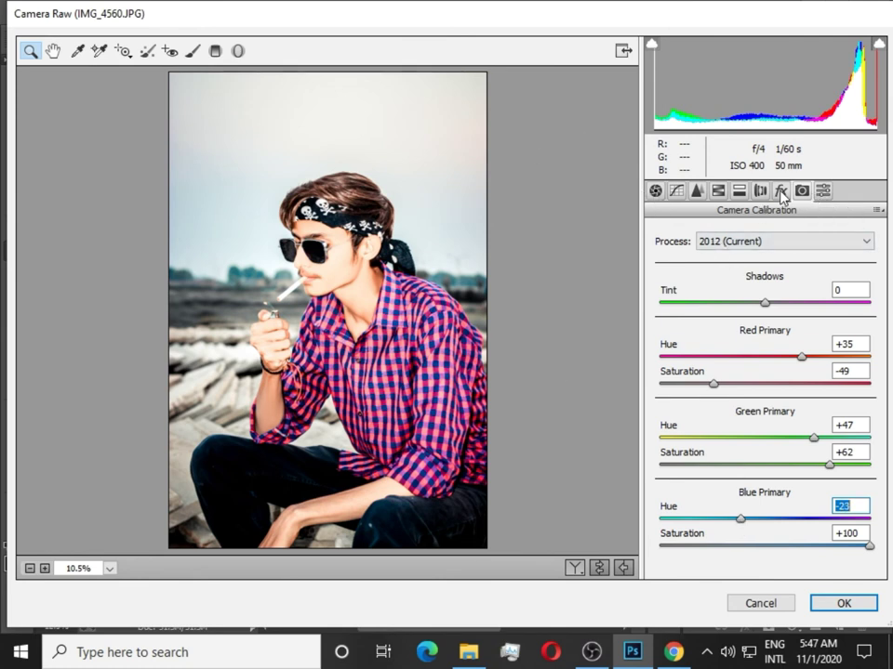
Step: Deepen the post-crop vignette Amount to -32 and apply the Camera Raw grade
{"action": "left_click", "coordinate": [781, 192]}
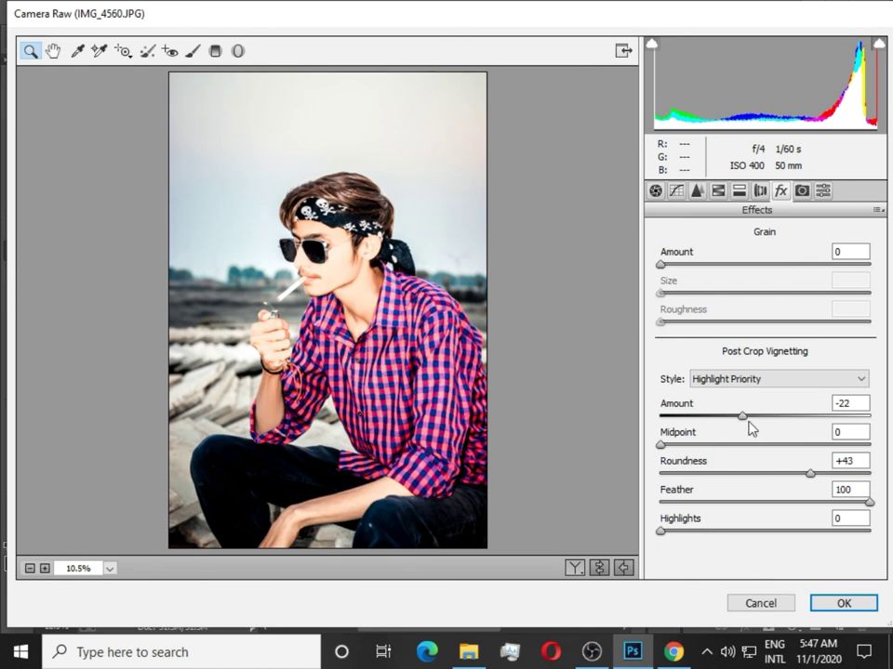
{"action": "left_click_drag", "start_coordinate": [739, 423], "coordinate": [730, 423]}
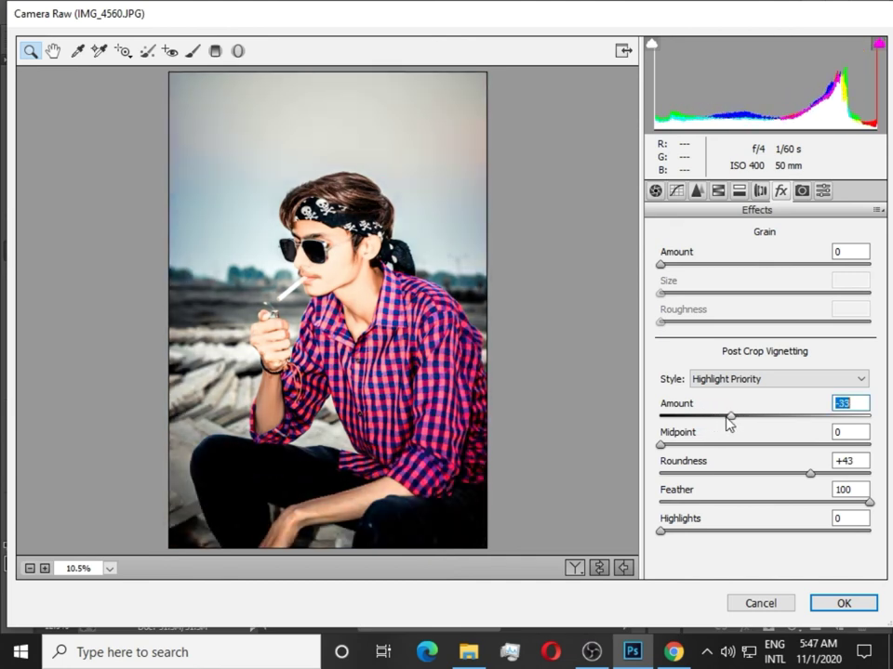
{"action": "left_click_drag", "start_coordinate": [728, 423], "coordinate": [731, 420]}
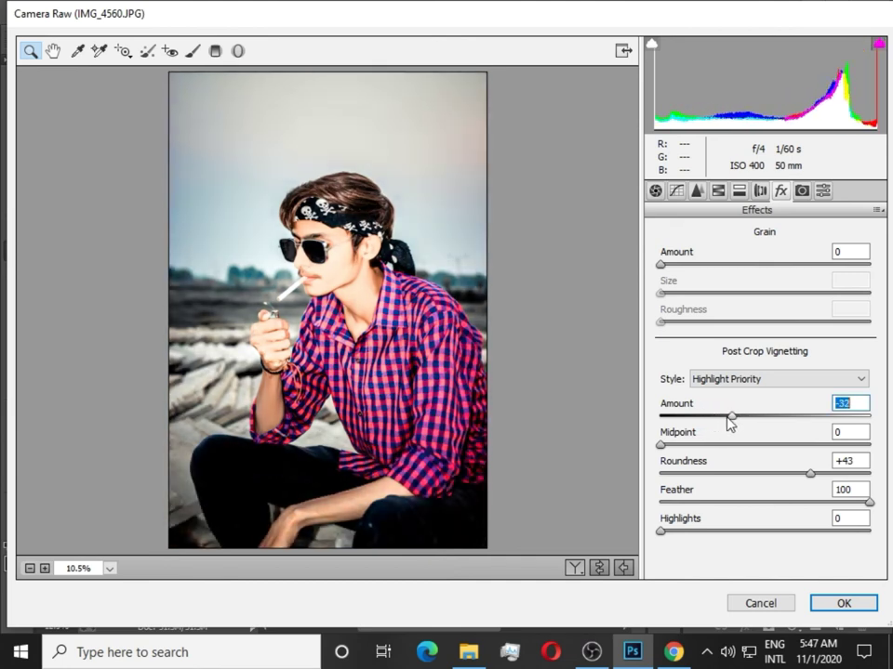
{"action": "left_click", "coordinate": [860, 604]}
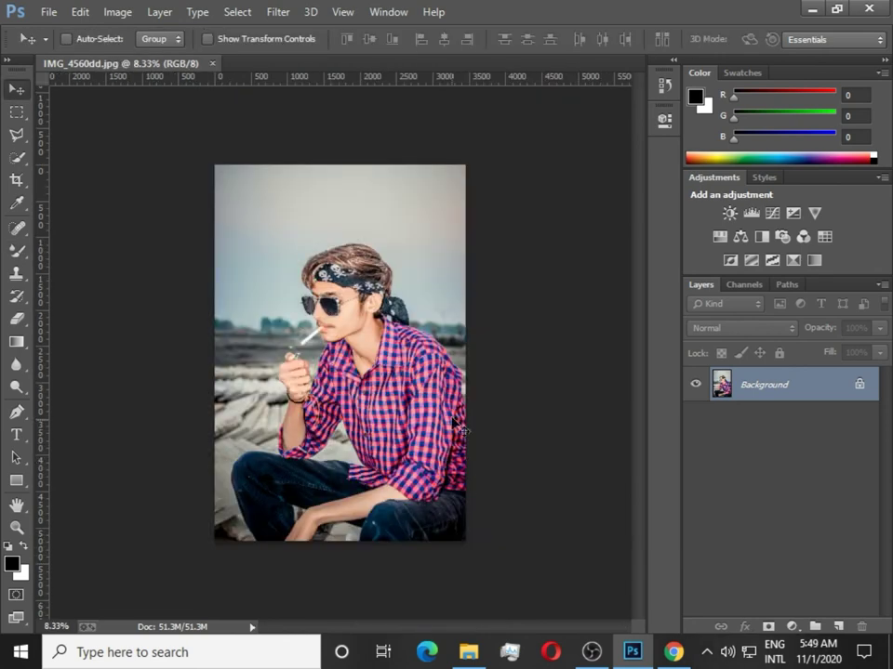
Step: Duplicate the Background layer and extend the canvas leftward with the Crop tool
{"action": "mouse_move", "coordinate": [790, 384]}
{"action": "left_mouse_down"}
{"action": "mouse_move", "coordinate": [858, 446]}
{"action": "mouse_move", "coordinate": [838, 627]}
{"action": "left_mouse_up"}
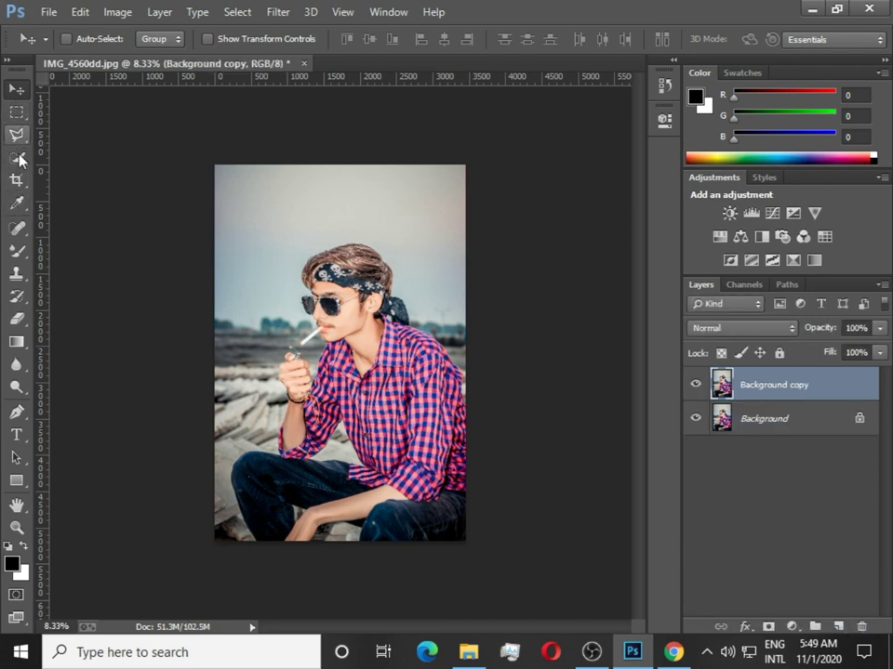
{"action": "left_click", "coordinate": [17, 180]}
{"action": "left_click_drag", "start_coordinate": [206, 172], "coordinate": [97, 172]}
{"action": "left_click", "coordinate": [17, 89]}
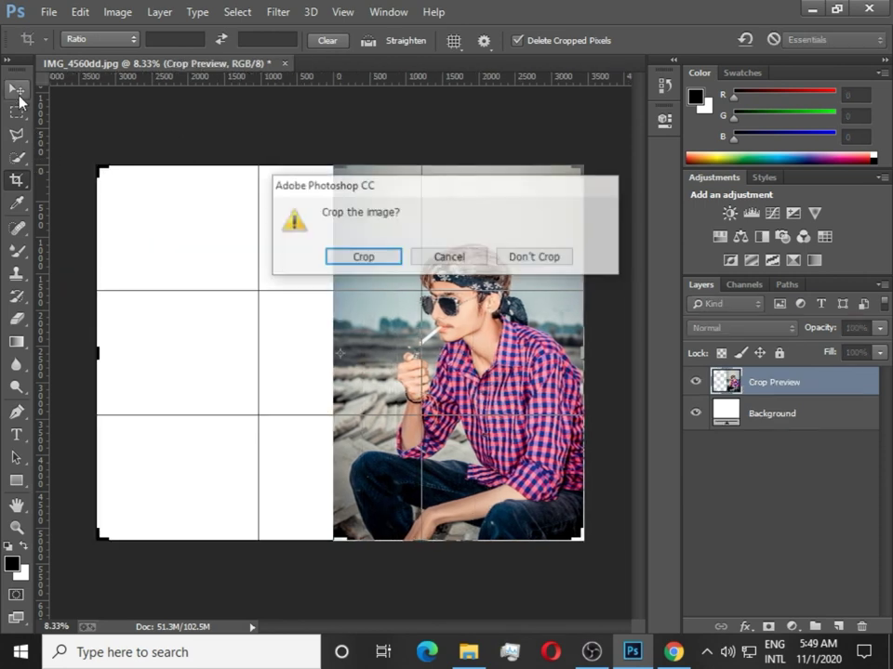
{"action": "left_click", "coordinate": [354, 257]}
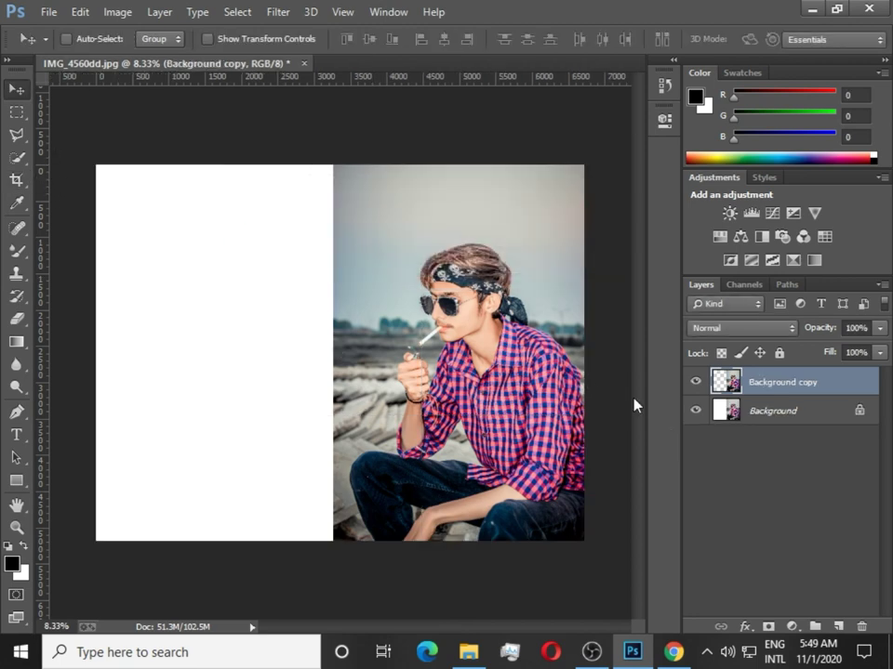
Step: Drag the portrait copy onto the left half, then delete the misplaced copy
{"action": "mouse_move", "coordinate": [530, 371]}
{"action": "left_mouse_down"}
{"action": "mouse_move", "coordinate": [279, 333]}
{"action": "mouse_move", "coordinate": [277, 376]}
{"action": "mouse_move", "coordinate": [275, 347]}
{"action": "left_mouse_up"}
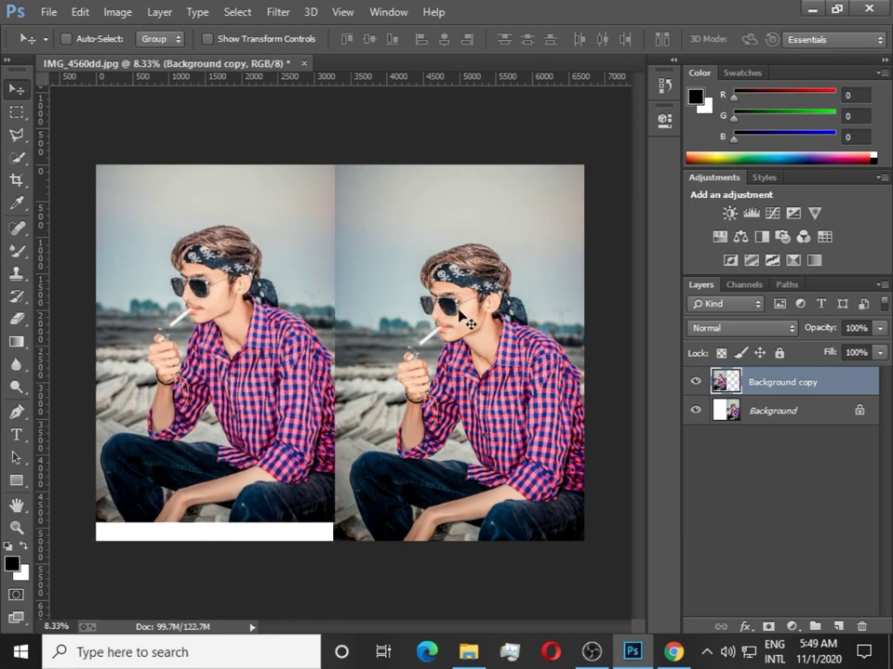
{"action": "left_click_drag", "start_coordinate": [311, 335], "coordinate": [499, 343]}
{"action": "key", "text": "Delete"}
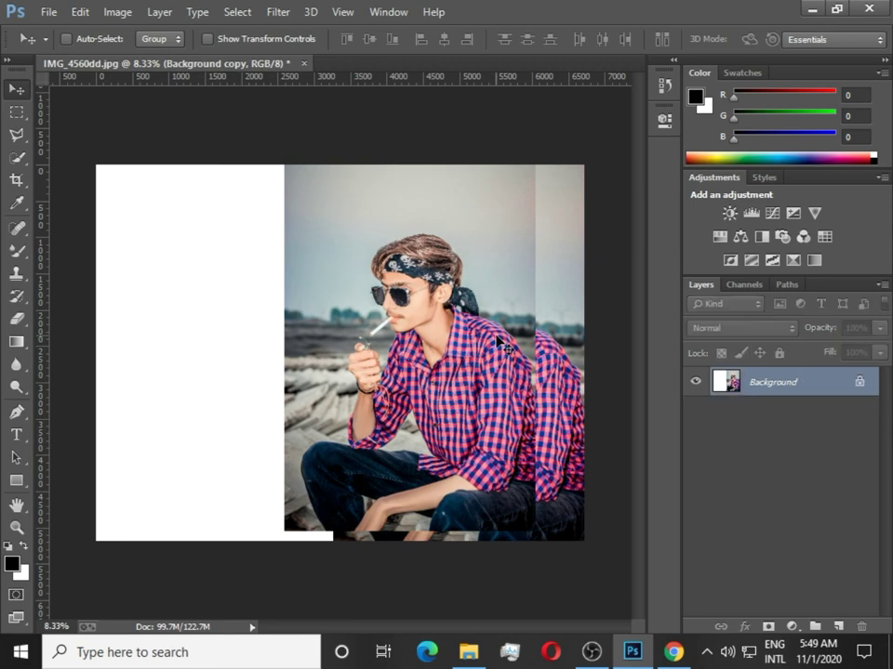
Step: Place Embedded the IMG_4560dd photo into the document
{"action": "left_click", "coordinate": [41, 13]}
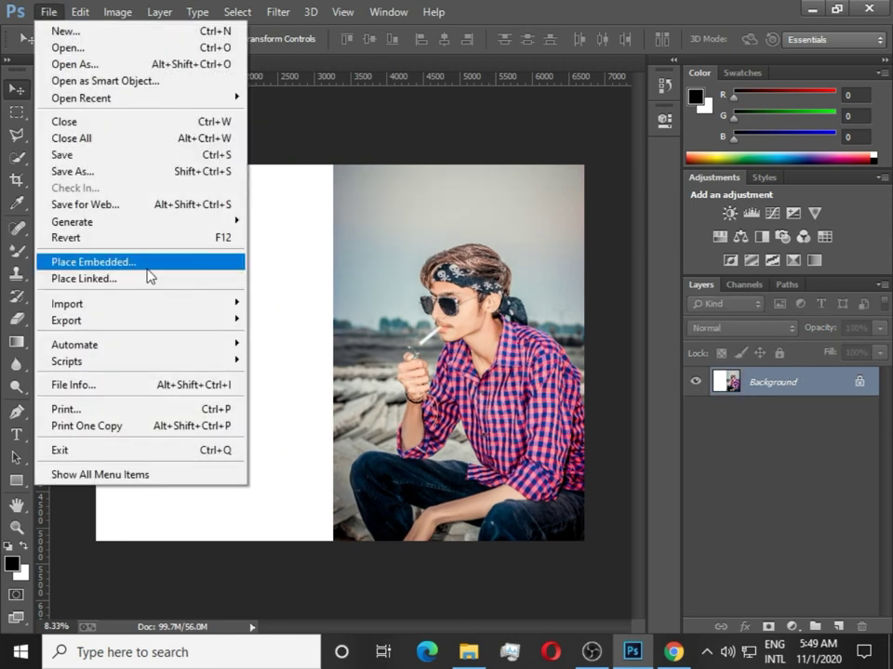
{"action": "left_click", "coordinate": [147, 262]}
{"action": "scroll", "coordinate": [276, 246], "scroll_direction": "down", "scroll_amount": 5}
{"action": "scroll", "coordinate": [276, 247], "scroll_direction": "down", "scroll_amount": 5}
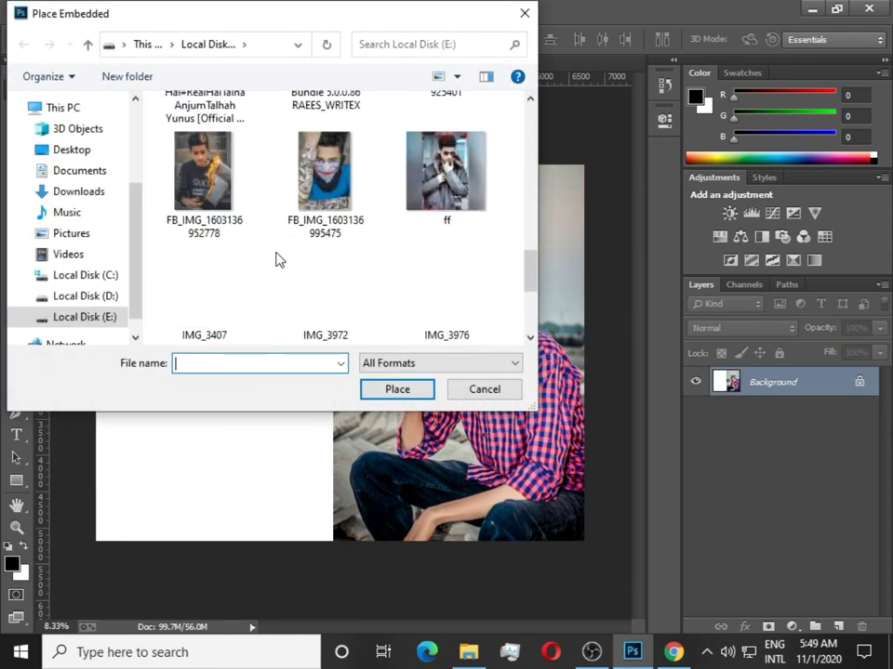
{"action": "scroll", "coordinate": [275, 243], "scroll_direction": "down", "scroll_amount": 1}
{"action": "scroll", "coordinate": [275, 240], "scroll_direction": "down", "scroll_amount": 2}
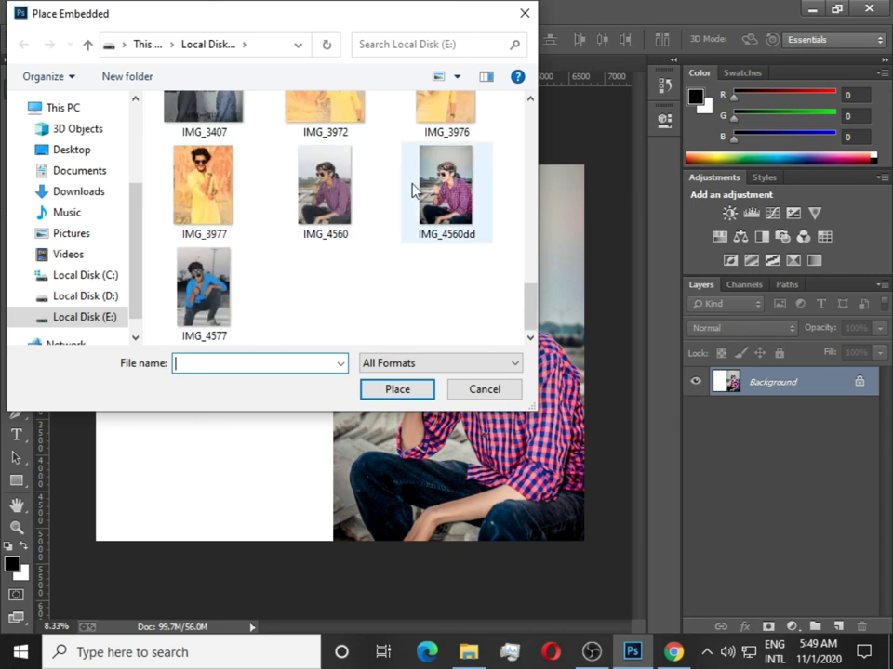
{"action": "double_click", "coordinate": [414, 189]}
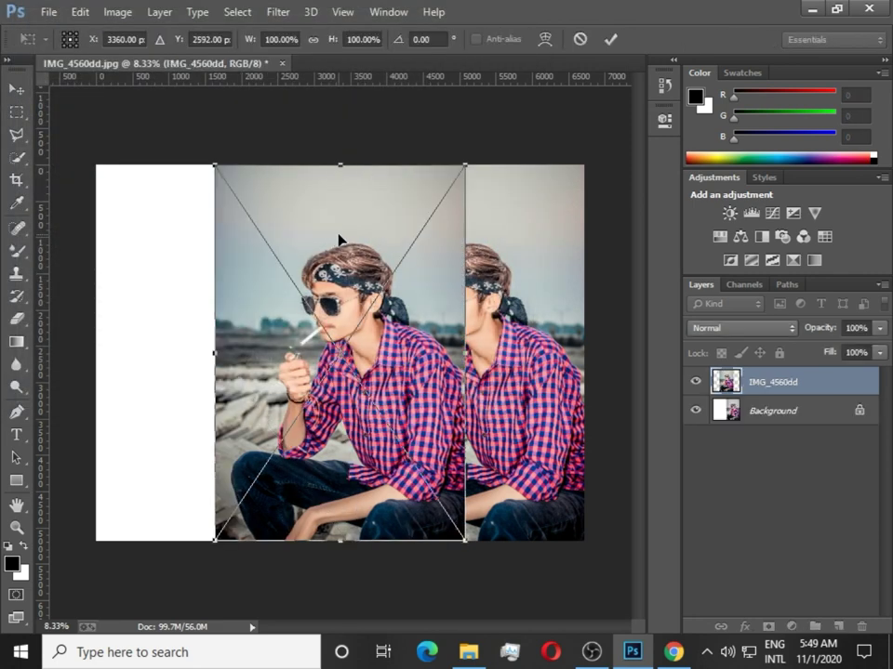
Step: Scale, straighten and position IMG_4560dd over the left half, then commit the placement
{"action": "mouse_move", "coordinate": [464, 166]}
{"action": "left_mouse_down"}
{"action": "mouse_move", "coordinate": [473, 224]}
{"action": "mouse_move", "coordinate": [422, 261]}
{"action": "mouse_move", "coordinate": [316, 251]}
{"action": "left_mouse_up"}
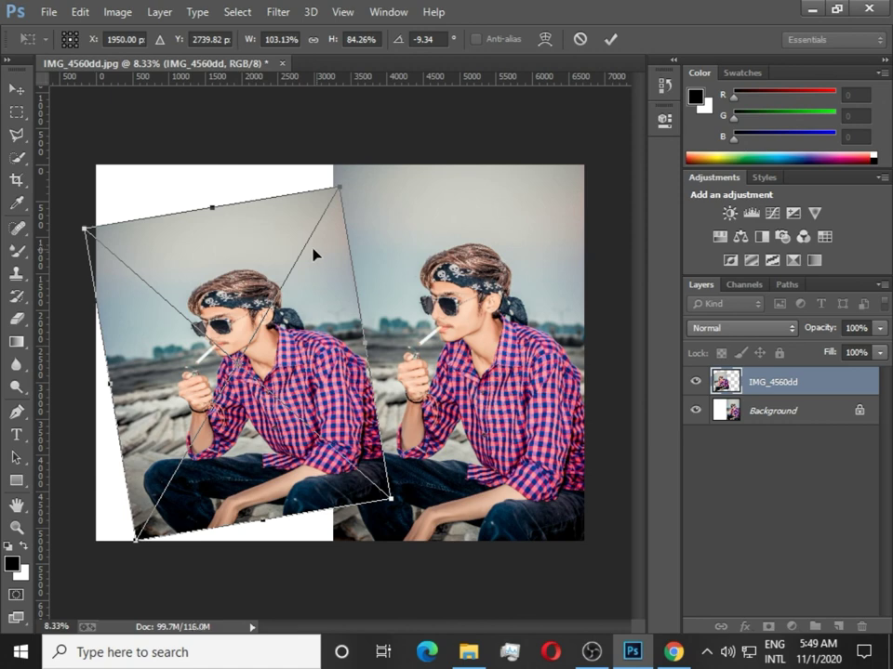
{"action": "left_click_drag", "start_coordinate": [313, 254], "coordinate": [297, 254]}
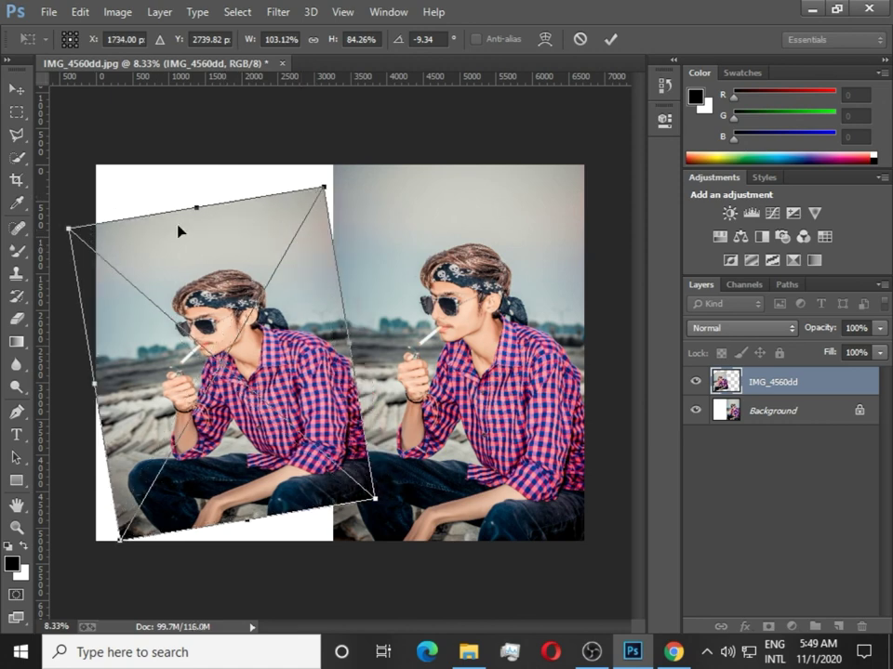
{"action": "mouse_move", "coordinate": [333, 176]}
{"action": "left_mouse_down"}
{"action": "mouse_move", "coordinate": [334, 167]}
{"action": "mouse_move", "coordinate": [344, 183]}
{"action": "left_mouse_up"}
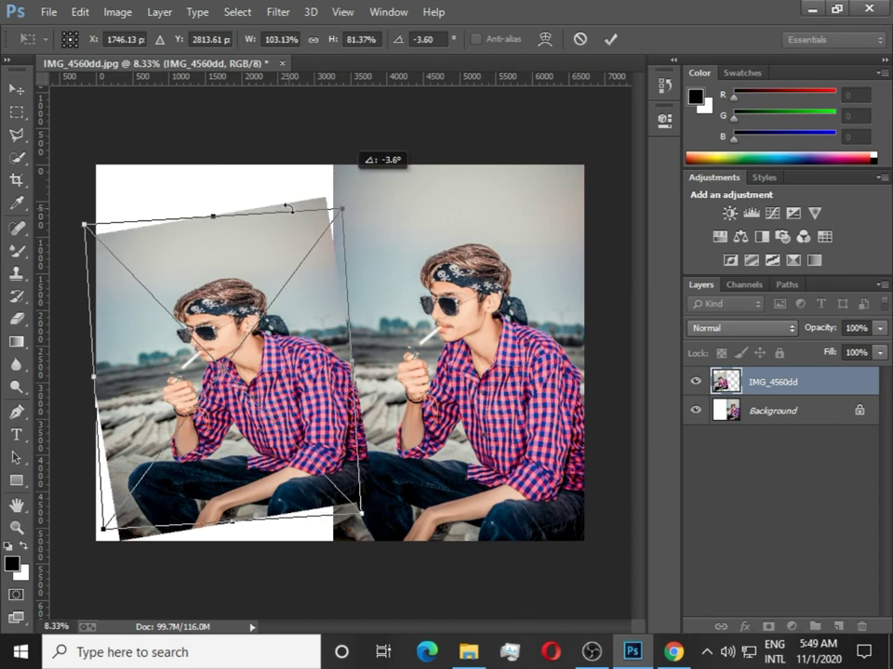
{"action": "left_click_drag", "start_coordinate": [253, 237], "coordinate": [256, 204]}
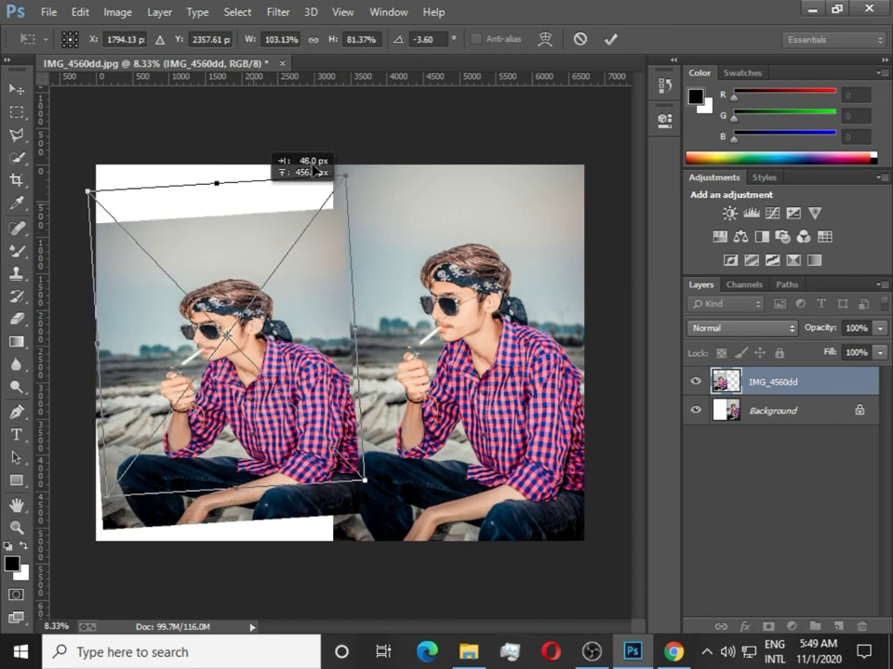
{"action": "left_click_drag", "start_coordinate": [355, 159], "coordinate": [365, 169]}
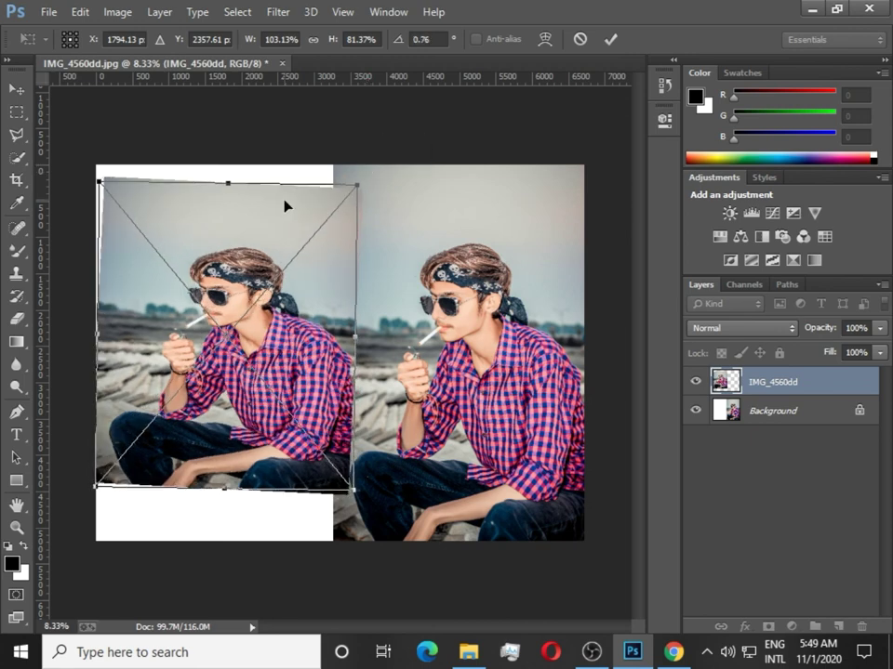
{"action": "left_click_drag", "start_coordinate": [285, 206], "coordinate": [260, 167]}
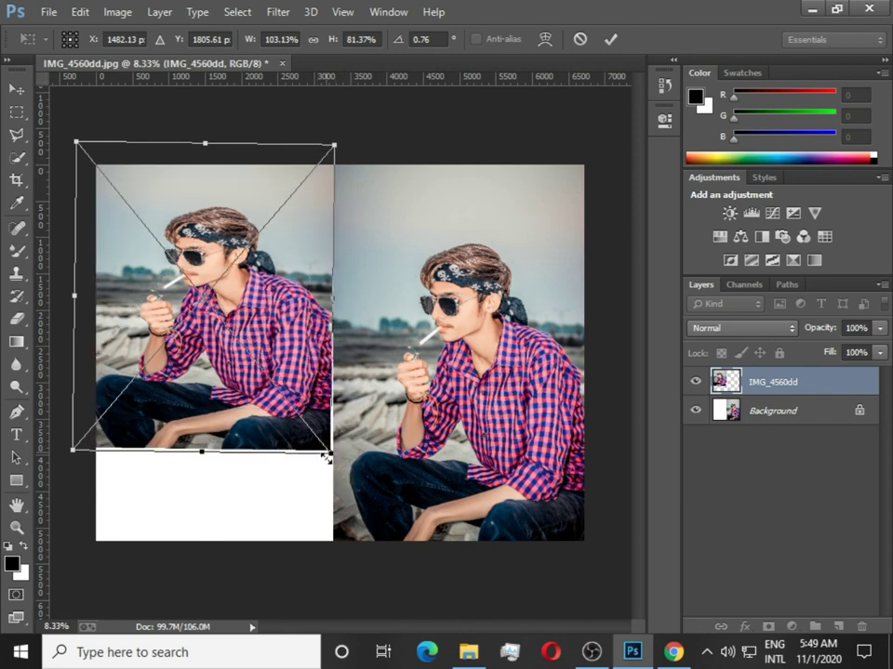
{"action": "left_click_drag", "start_coordinate": [325, 451], "coordinate": [327, 465]}
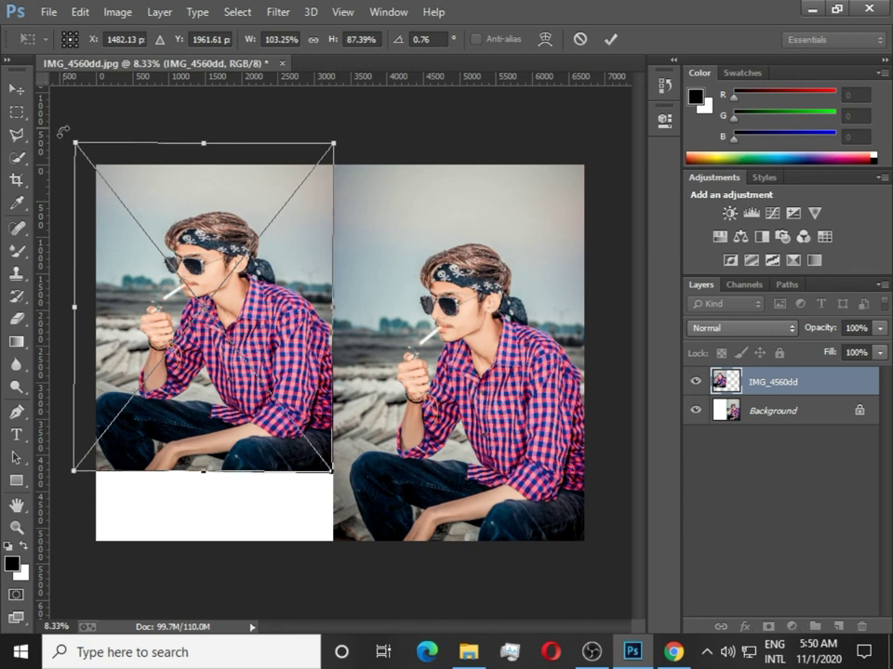
{"action": "left_click_drag", "start_coordinate": [65, 139], "coordinate": [68, 122]}
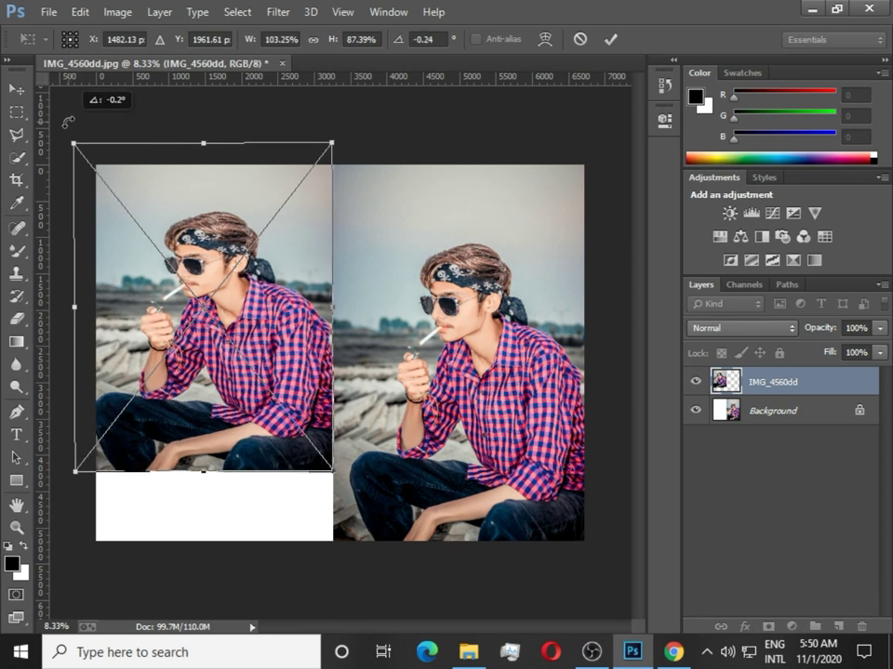
{"action": "left_click", "coordinate": [16, 88]}
{"action": "left_click", "coordinate": [331, 255]}
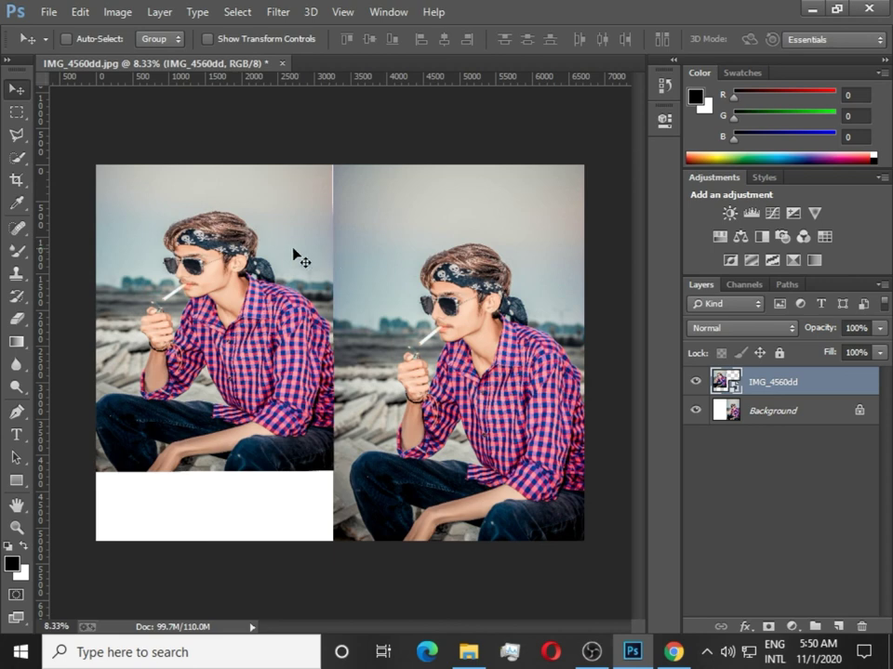
Step: Place Embedded the BARNWELL graphic 1 (76) from the 500 text png folder
{"action": "left_click", "coordinate": [42, 13]}
{"action": "left_click", "coordinate": [103, 260]}
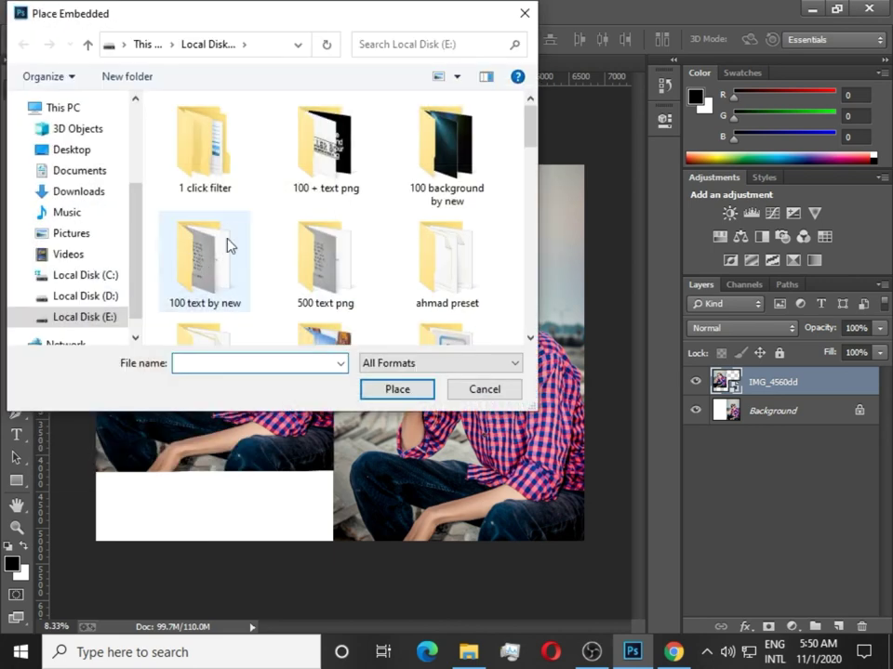
{"action": "double_click", "coordinate": [307, 244]}
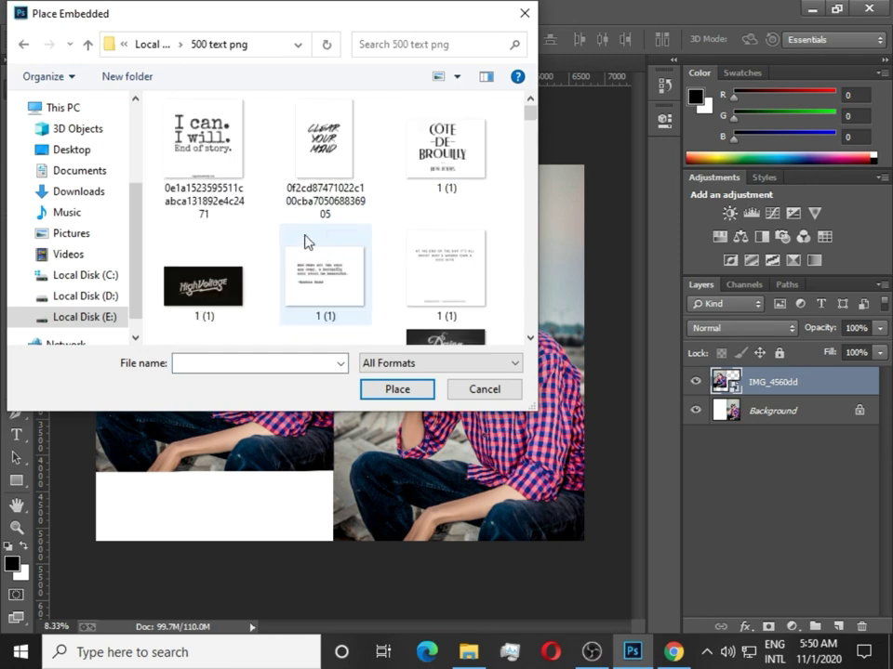
{"action": "scroll", "coordinate": [401, 189], "scroll_direction": "down", "scroll_amount": 3}
{"action": "scroll", "coordinate": [399, 190], "scroll_direction": "down", "scroll_amount": 3}
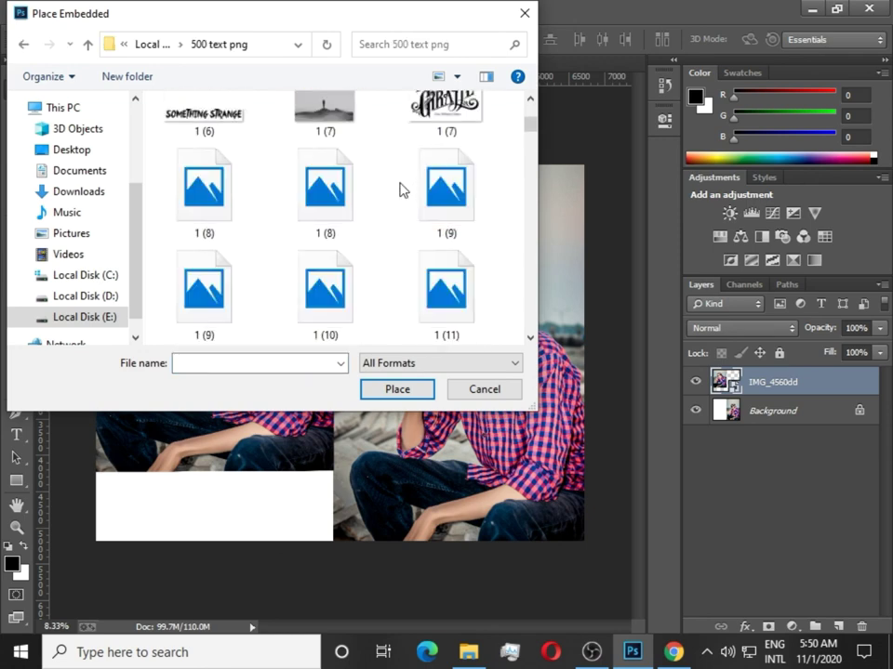
{"action": "scroll", "coordinate": [397, 190], "scroll_direction": "down", "scroll_amount": 2}
{"action": "scroll", "coordinate": [381, 200], "scroll_direction": "down", "scroll_amount": 3}
{"action": "scroll", "coordinate": [372, 208], "scroll_direction": "down", "scroll_amount": 2}
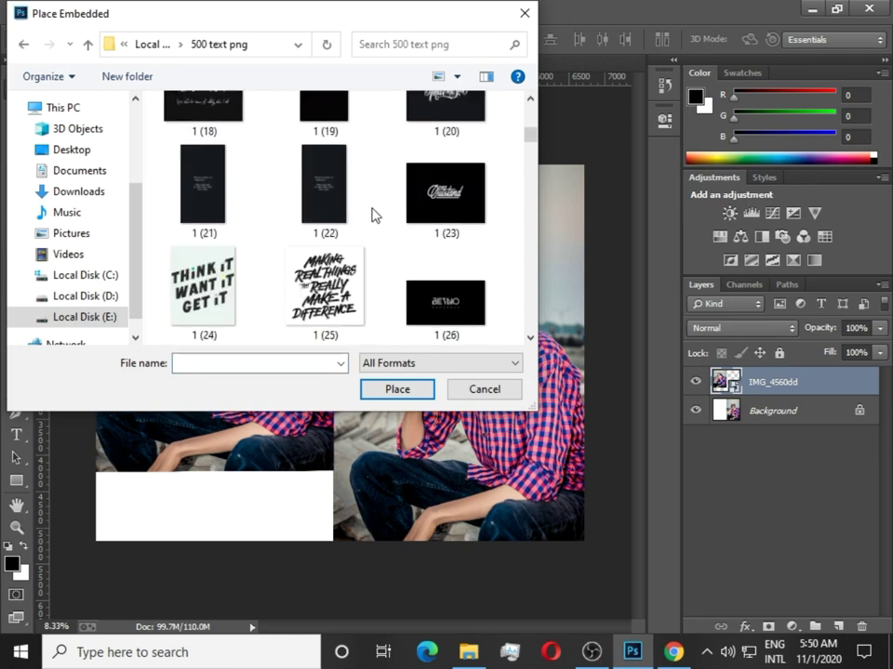
{"action": "scroll", "coordinate": [371, 214], "scroll_direction": "down", "scroll_amount": 1}
{"action": "scroll", "coordinate": [371, 214], "scroll_direction": "down", "scroll_amount": 2}
{"action": "scroll", "coordinate": [376, 212], "scroll_direction": "up", "scroll_amount": 1}
{"action": "scroll", "coordinate": [377, 211], "scroll_direction": "up", "scroll_amount": 1}
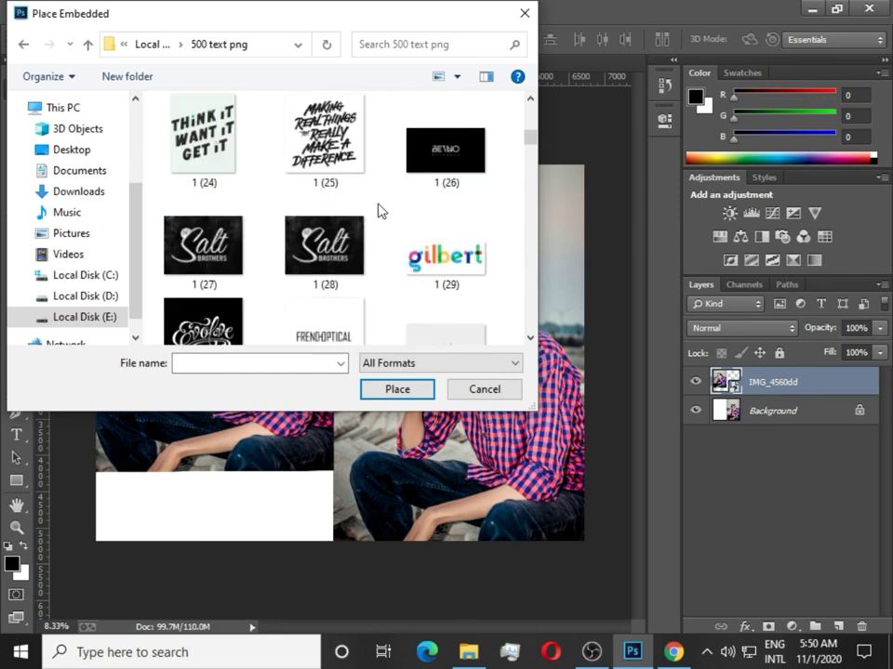
{"action": "scroll", "coordinate": [411, 188], "scroll_direction": "down", "scroll_amount": 1}
{"action": "scroll", "coordinate": [415, 194], "scroll_direction": "down", "scroll_amount": 3}
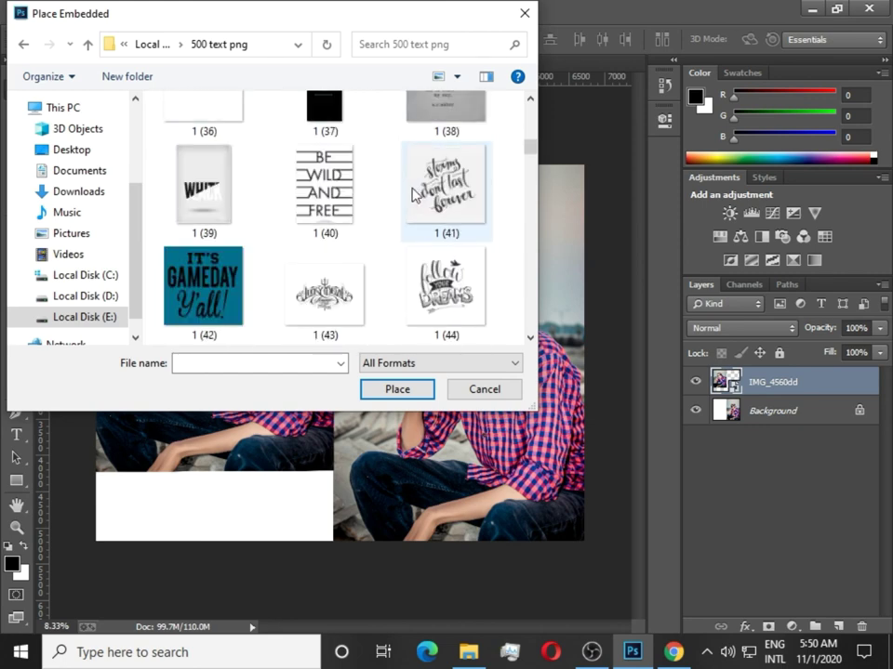
{"action": "scroll", "coordinate": [372, 213], "scroll_direction": "down", "scroll_amount": 4}
{"action": "scroll", "coordinate": [322, 232], "scroll_direction": "down", "scroll_amount": 3}
{"action": "scroll", "coordinate": [320, 235], "scroll_direction": "up", "scroll_amount": 2}
{"action": "scroll", "coordinate": [321, 234], "scroll_direction": "down", "scroll_amount": 2}
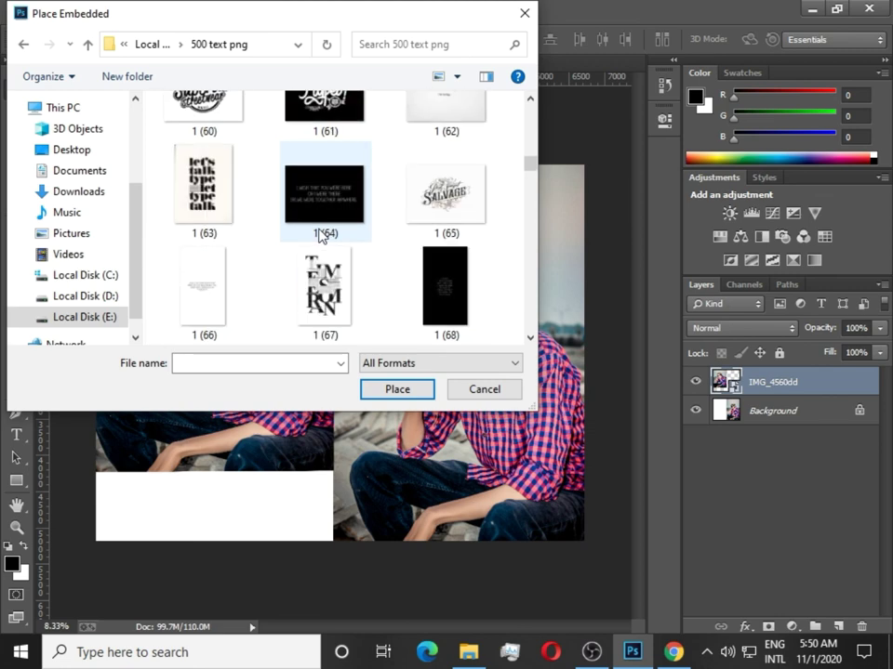
{"action": "scroll", "coordinate": [321, 235], "scroll_direction": "down", "scroll_amount": 3}
{"action": "scroll", "coordinate": [321, 234], "scroll_direction": "down", "scroll_amount": 3}
{"action": "scroll", "coordinate": [321, 234], "scroll_direction": "up", "scroll_amount": 1}
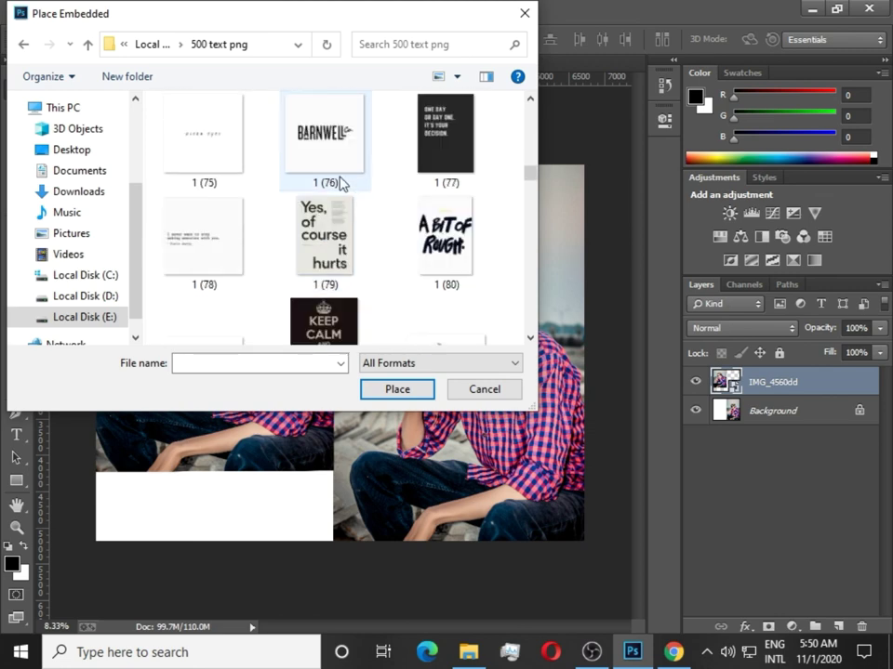
{"action": "double_click", "coordinate": [336, 179]}
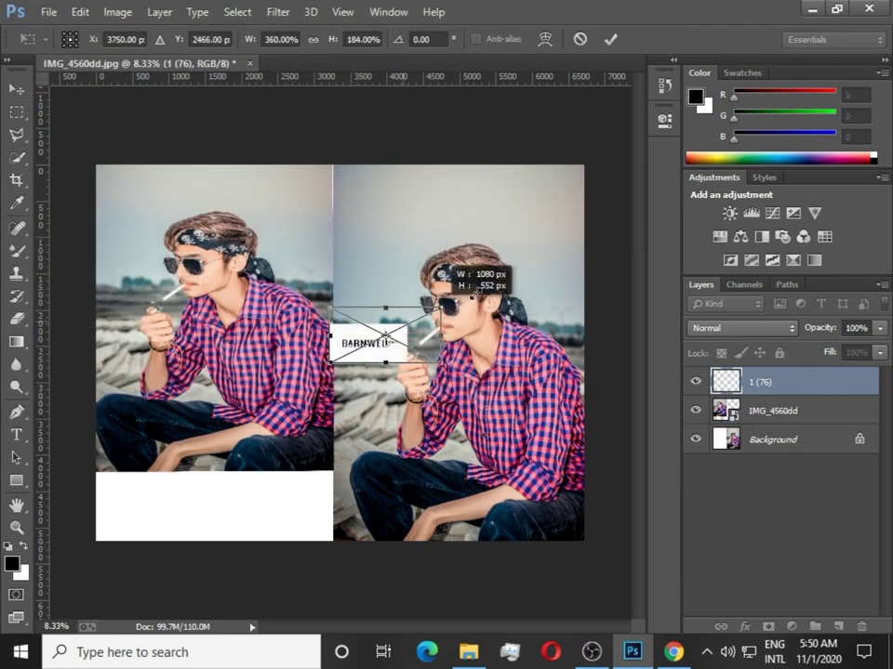
Step: Enlarge the BARNWELL graphic into the bottom-left white strip, set it to Multiply, and commit
{"action": "left_click_drag", "start_coordinate": [339, 352], "coordinate": [558, 279]}
{"action": "mouse_move", "coordinate": [379, 434]}
{"action": "left_mouse_down"}
{"action": "mouse_move", "coordinate": [317, 499]}
{"action": "mouse_move", "coordinate": [265, 518]}
{"action": "left_mouse_up"}
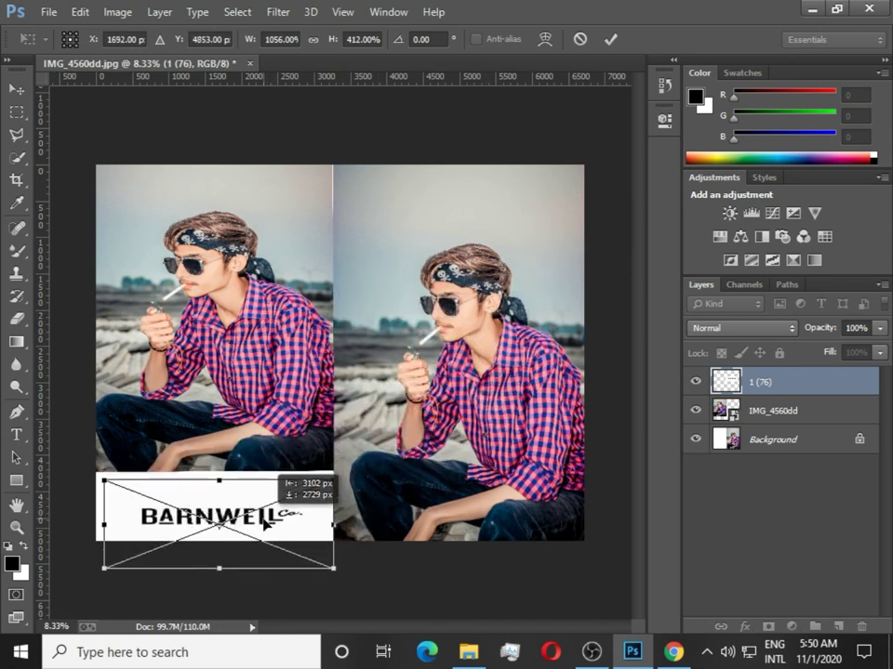
{"action": "left_click_drag", "start_coordinate": [265, 518], "coordinate": [267, 498]}
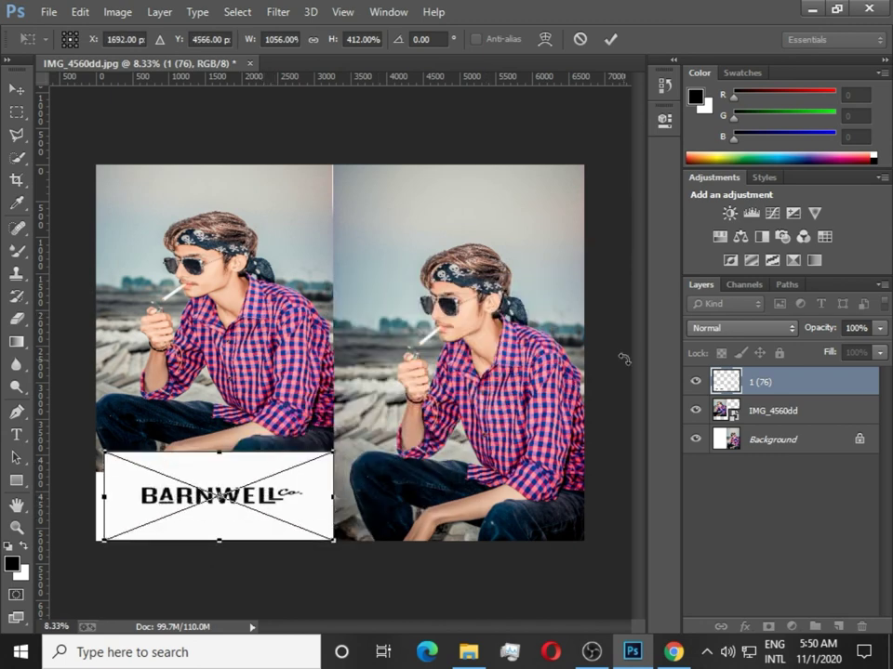
{"action": "left_click", "coordinate": [731, 328]}
{"action": "left_click", "coordinate": [703, 59]}
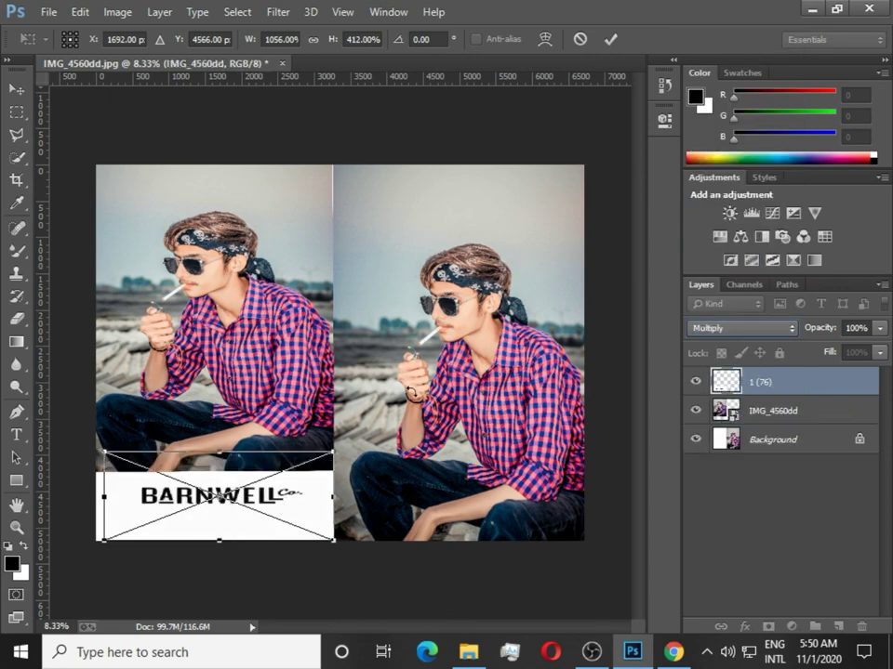
{"action": "mouse_move", "coordinate": [264, 480]}
{"action": "left_mouse_down"}
{"action": "mouse_move", "coordinate": [257, 499]}
{"action": "mouse_move", "coordinate": [255, 489]}
{"action": "left_mouse_up"}
{"action": "left_click", "coordinate": [16, 88]}
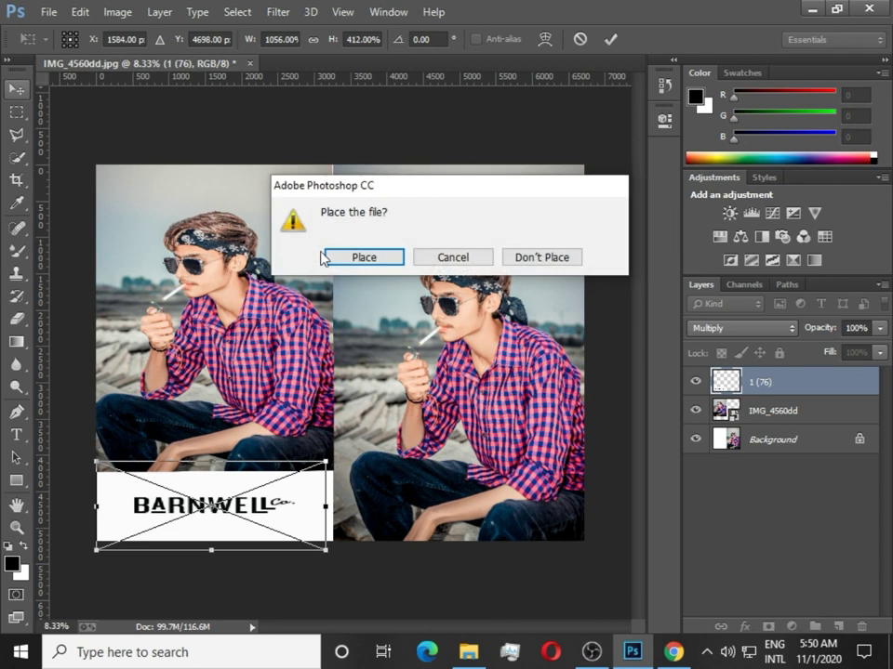
{"action": "left_click", "coordinate": [352, 256]}
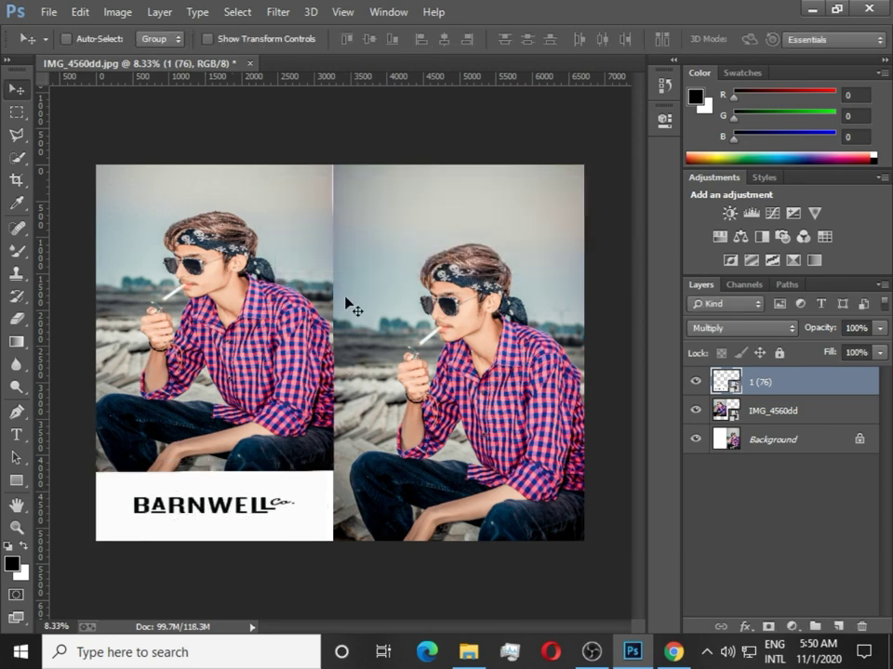